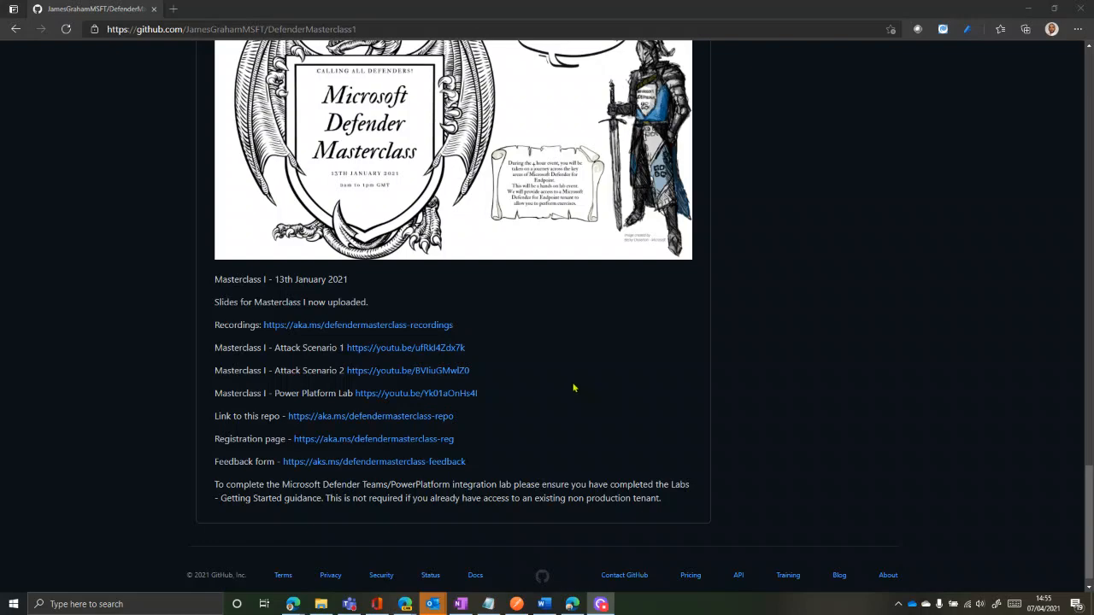
Open 'Defender Masterclass - Labs Getting started.pdf' and scroll to its new M365 demo tenant instructions
scroll(574, 387, "up", 20)
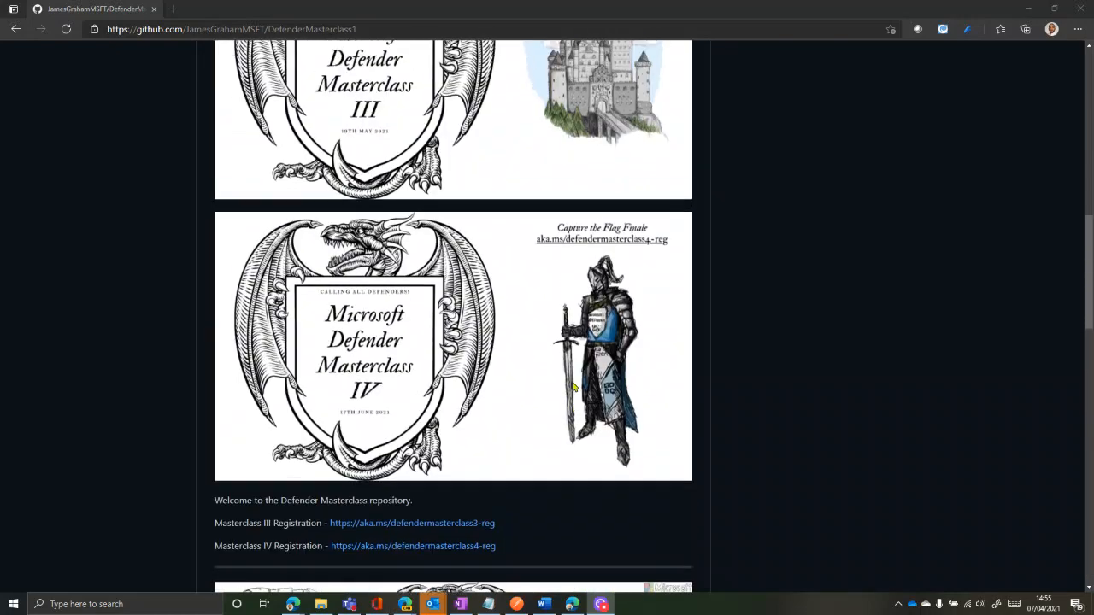
scroll(574, 387, "up", 5)
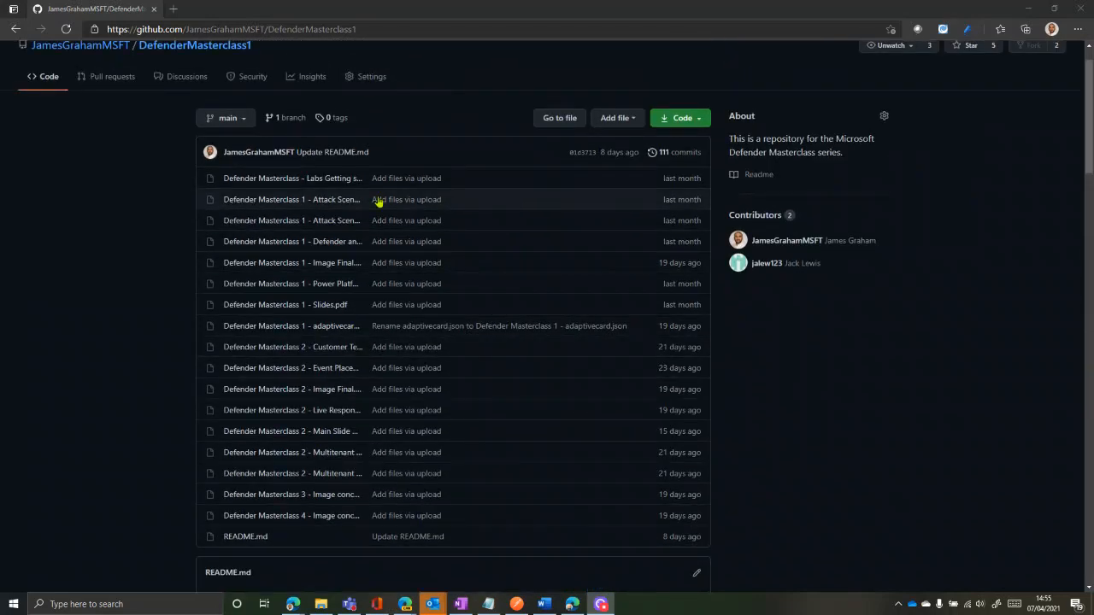
left_click(304, 181)
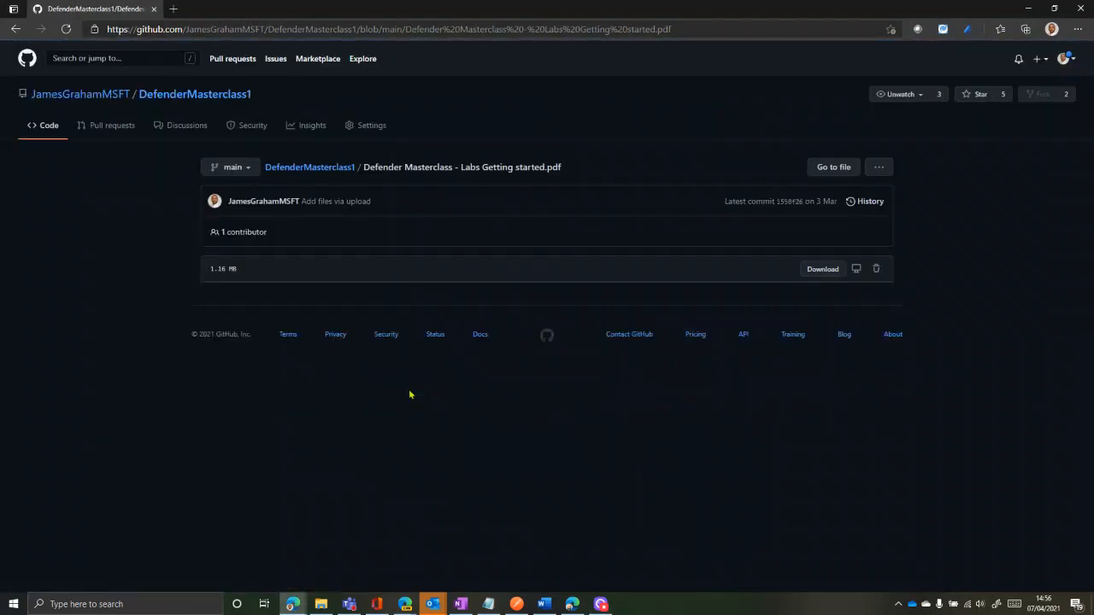
scroll(411, 378, "down", 10)
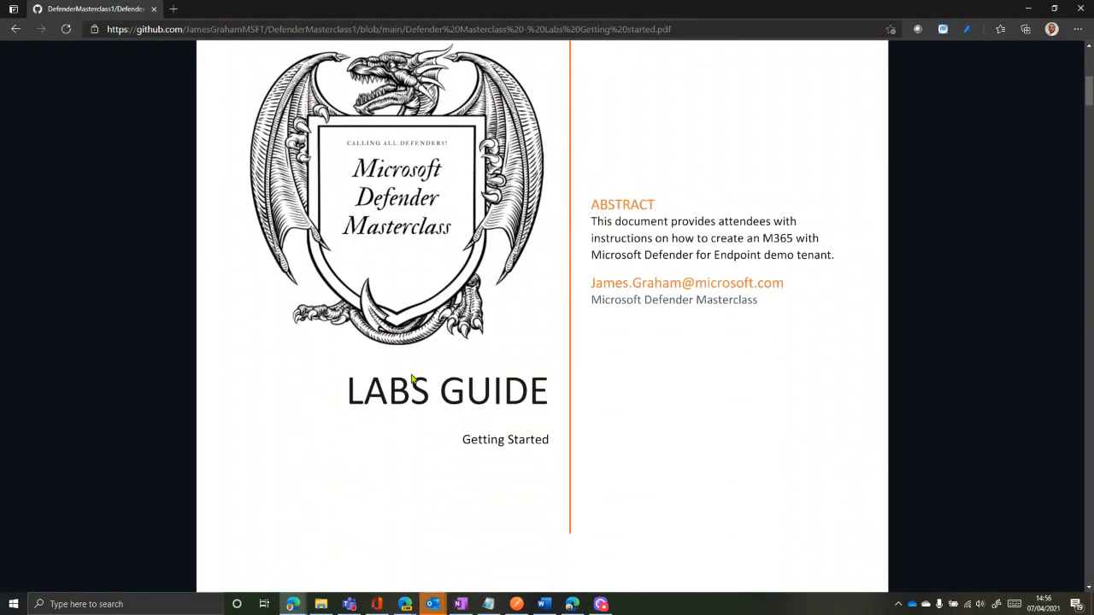
scroll(411, 378, "down", 3)
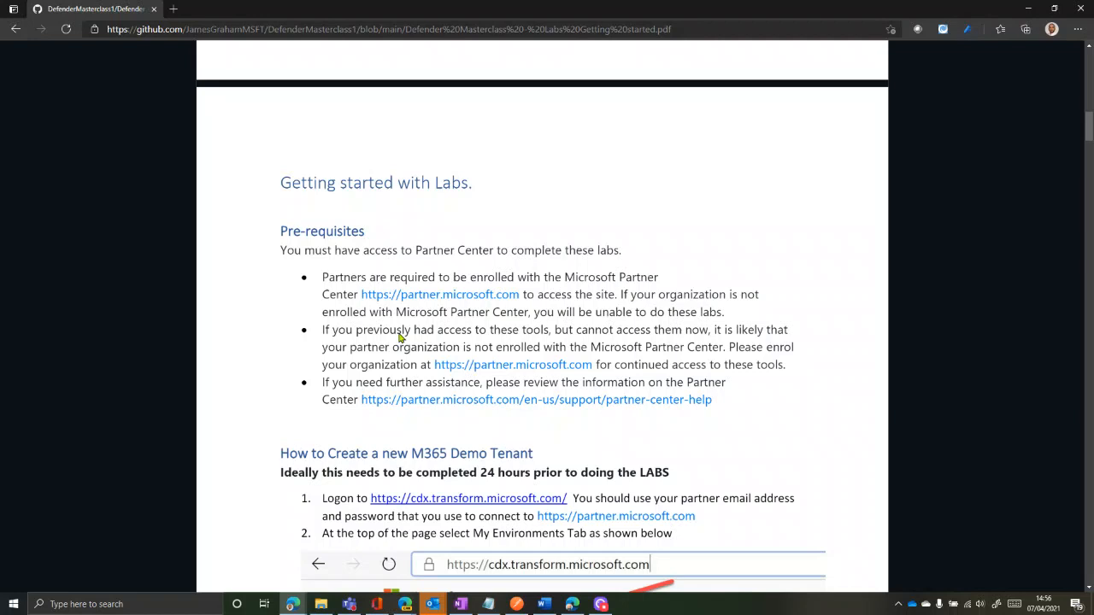
scroll(451, 504, "up", 1)
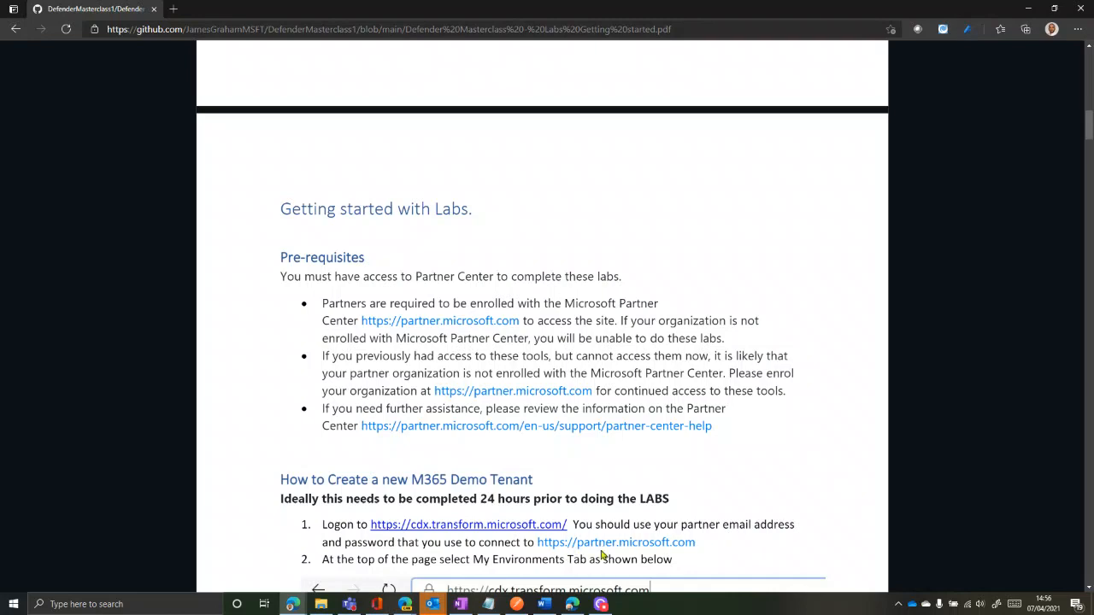
In a new tab, go to the CDX site and view My Environments' list of existing tenants
left_click(174, 9)
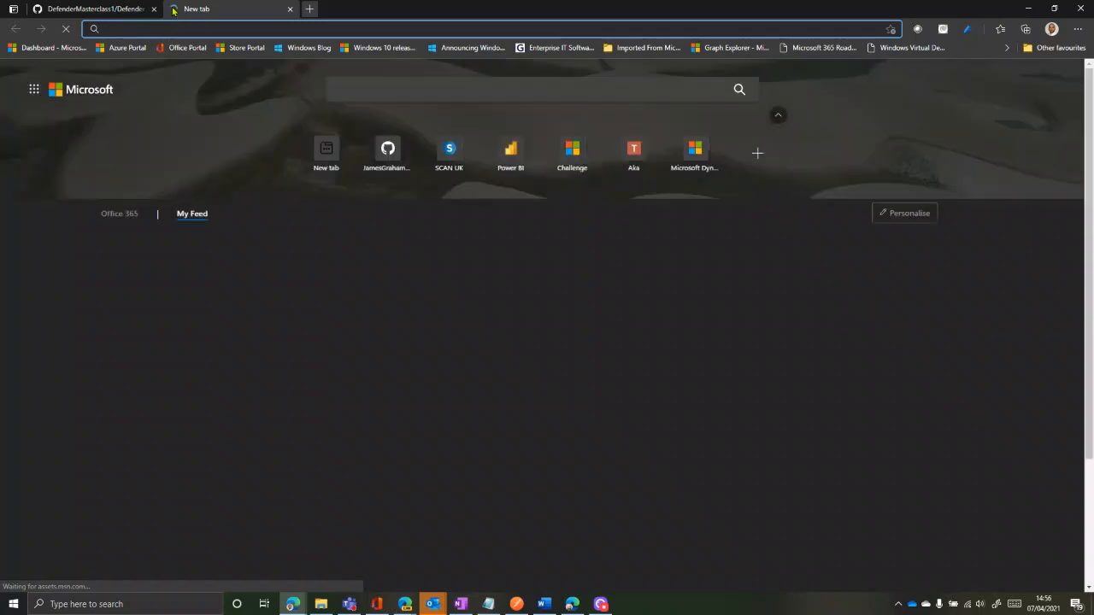
type("cd")
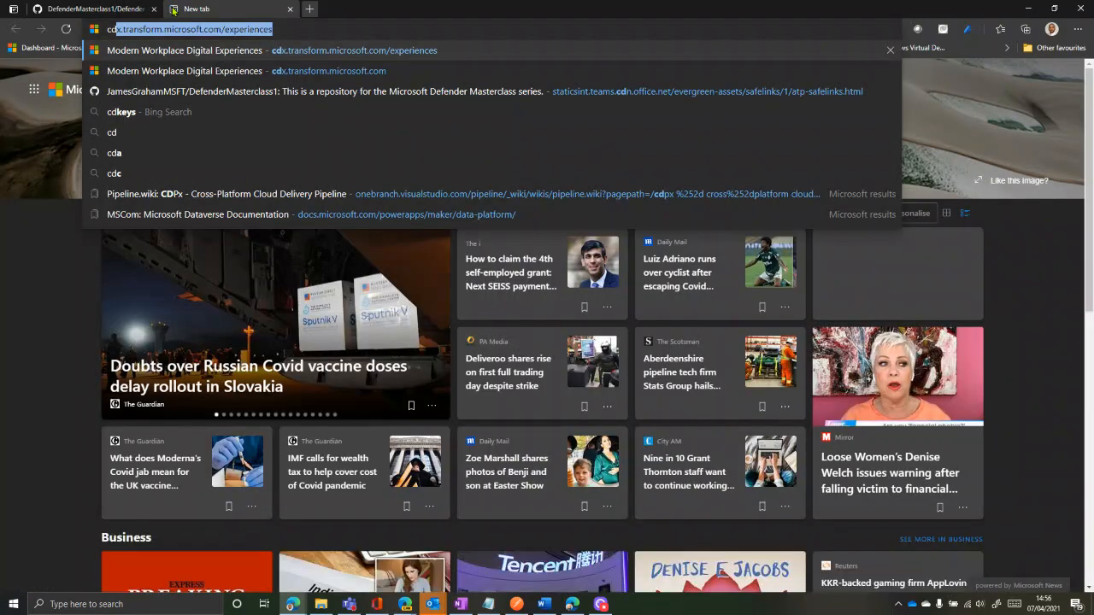
key("Return")
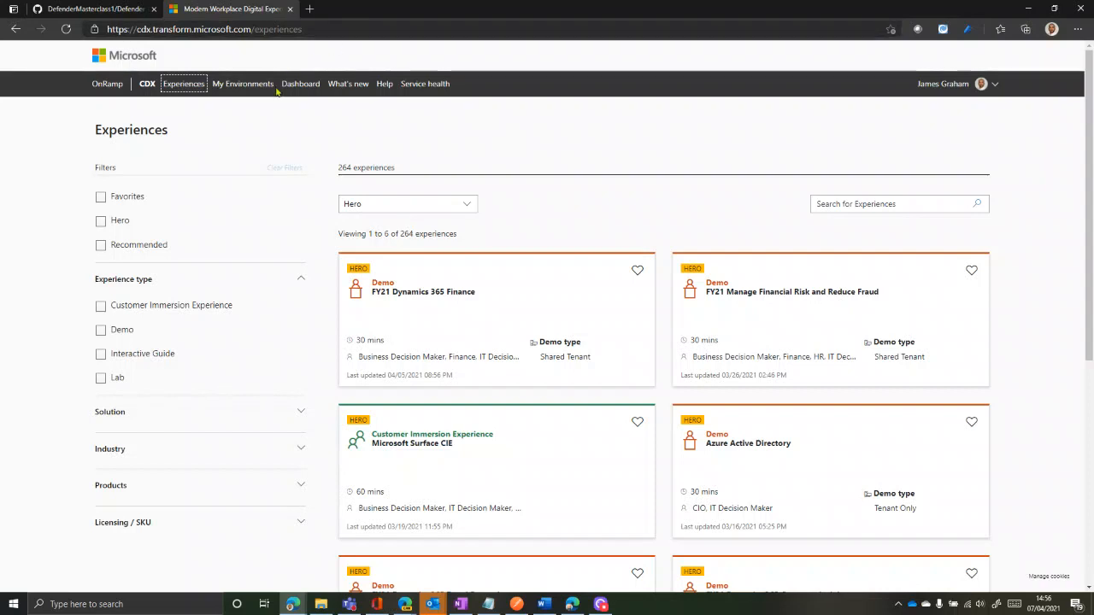
left_click(147, 83)
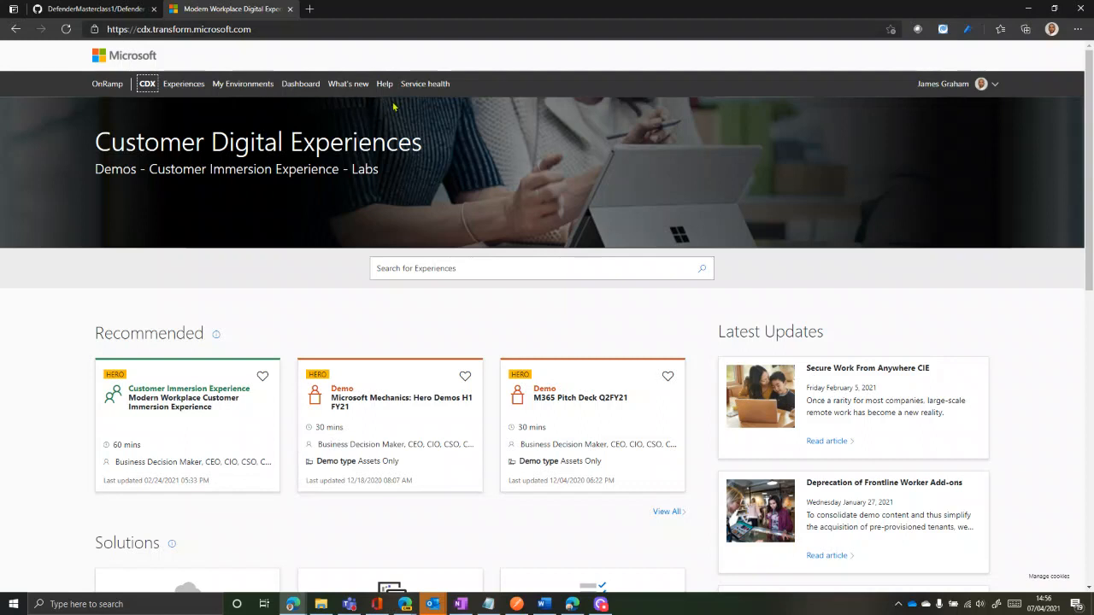
left_click(232, 85)
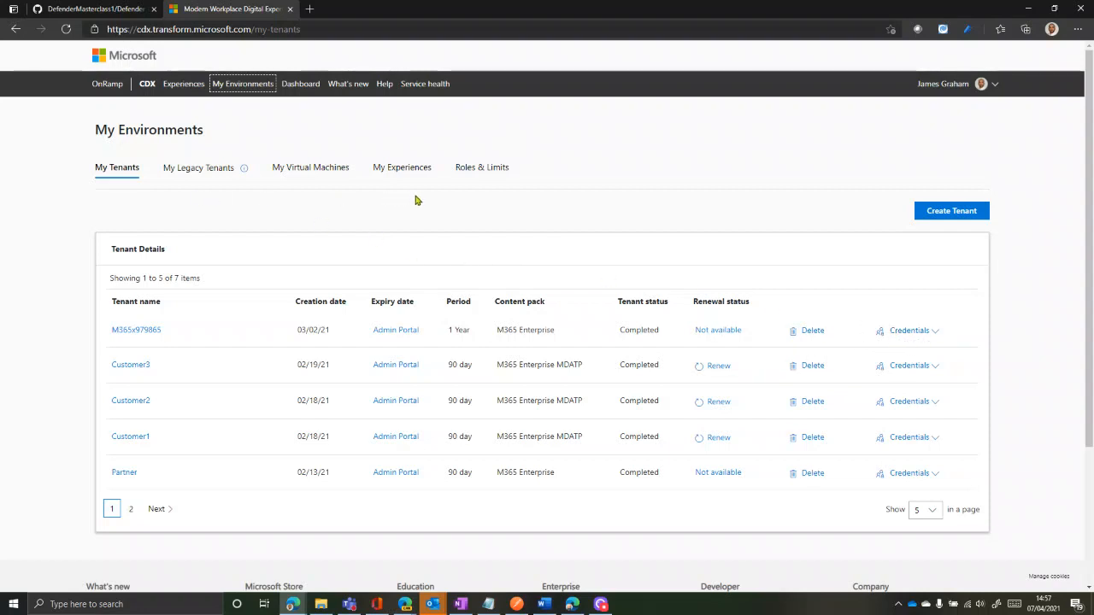
Check the Roles & Limits tab, then view the Help page FAQ
left_click(499, 170)
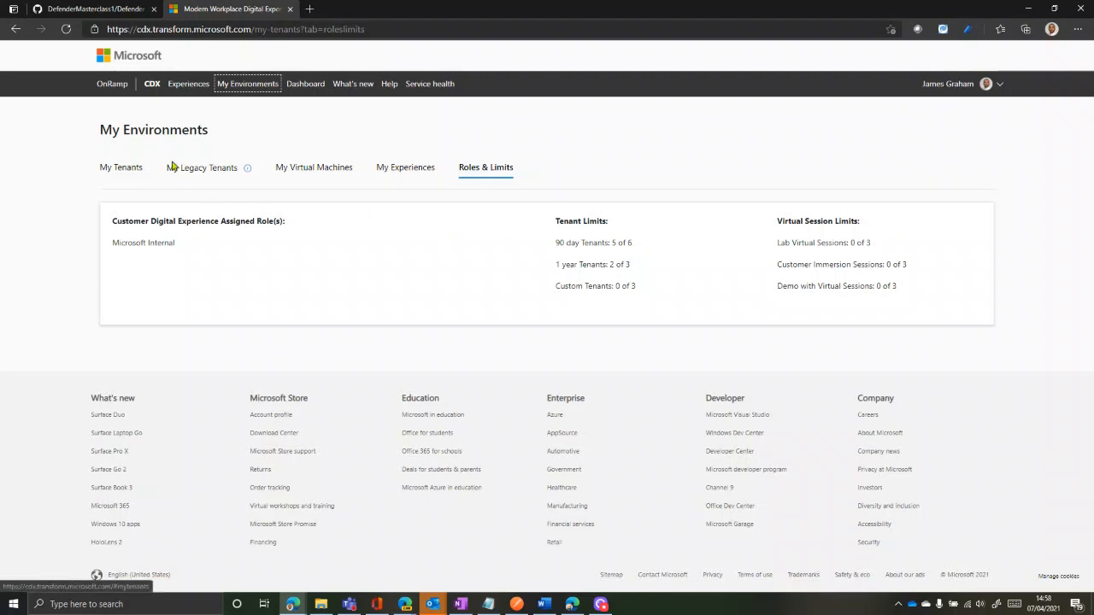
left_click(389, 85)
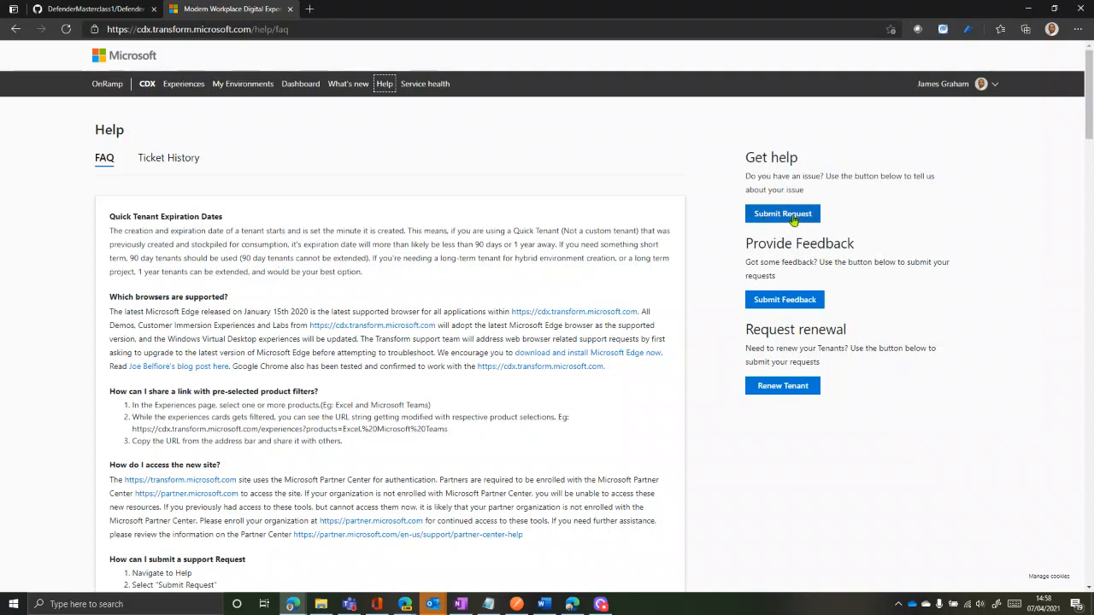
View the empty Ticket History, then return to My Environments and start Create Tenant
left_click(153, 159)
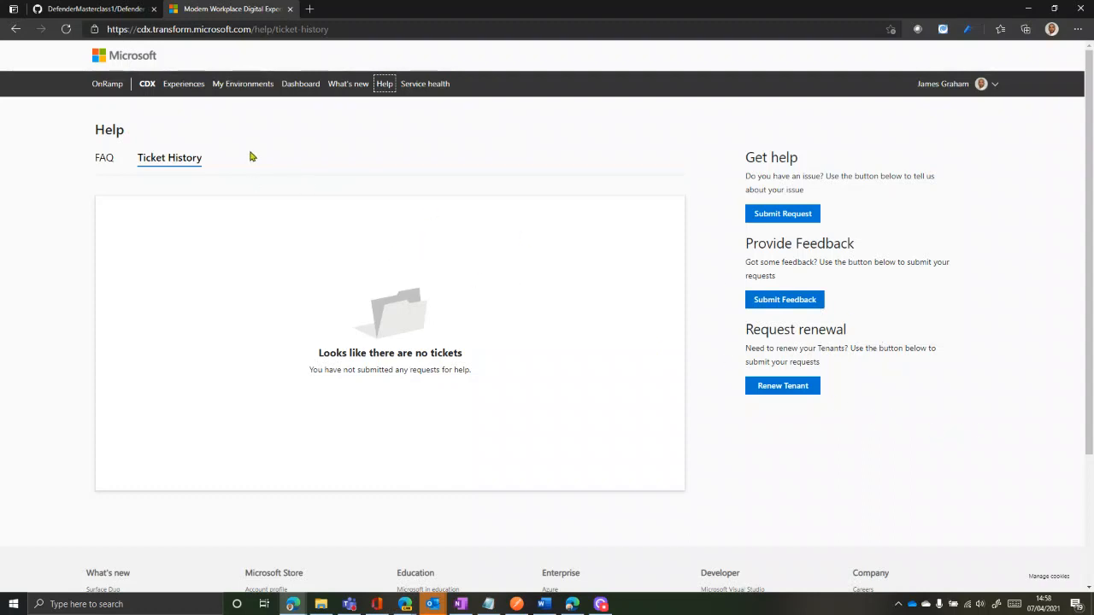
left_click(229, 90)
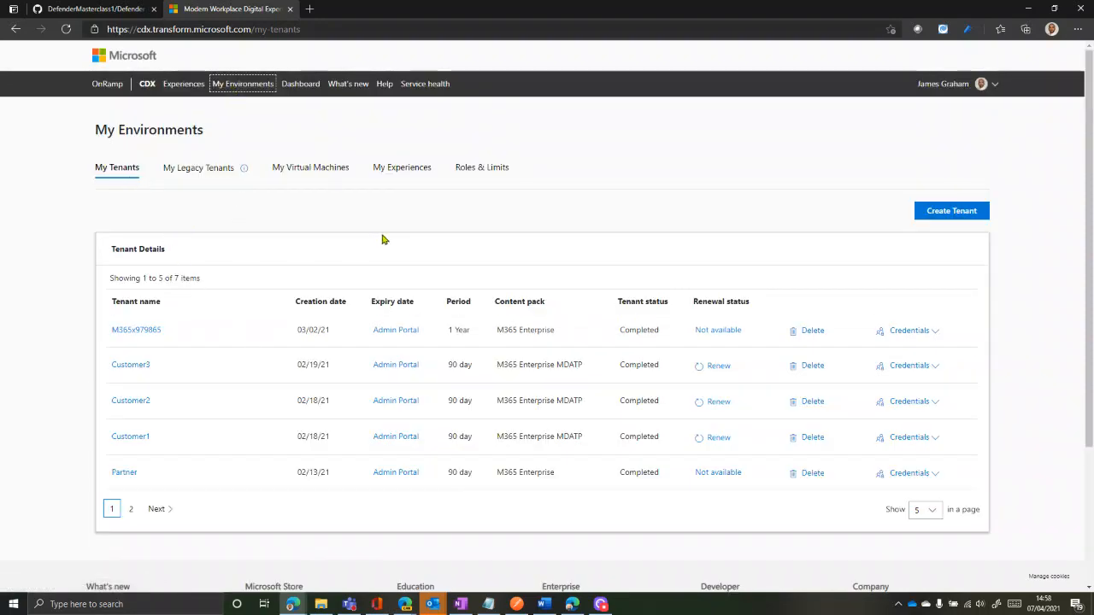
left_click(951, 212)
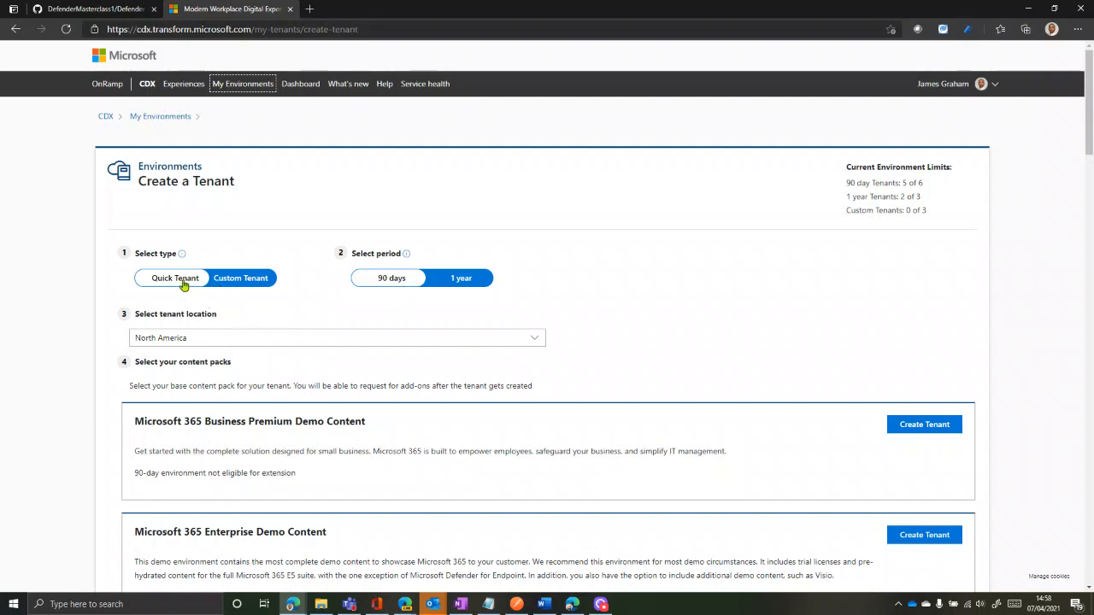
Set the tenant location to Europe, Middle East, Africa
scroll(295, 333, "down", 2)
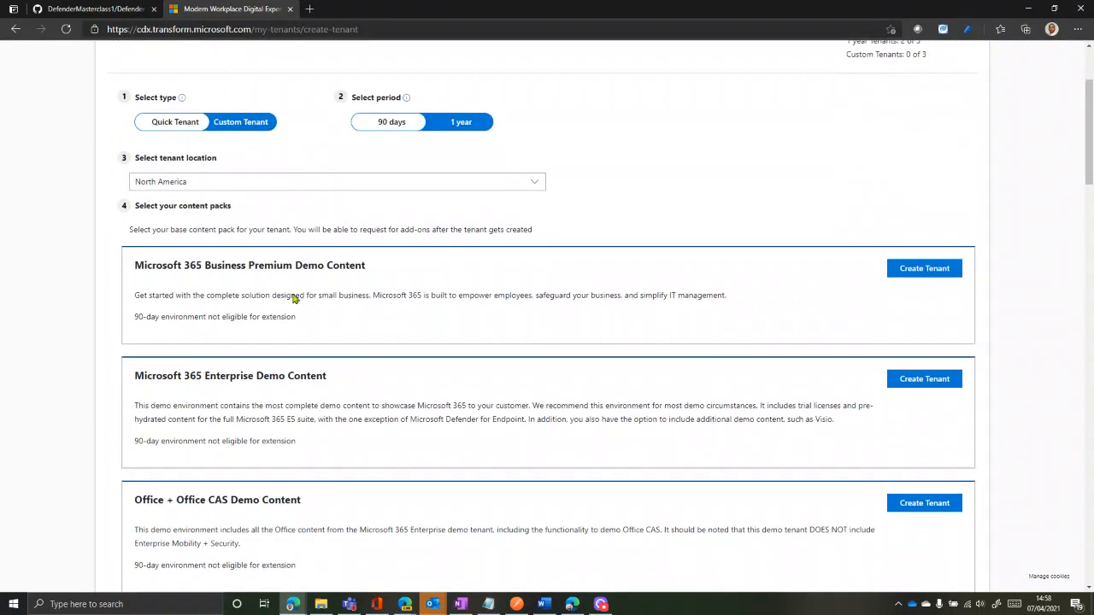
left_click(298, 188)
left_click(224, 219)
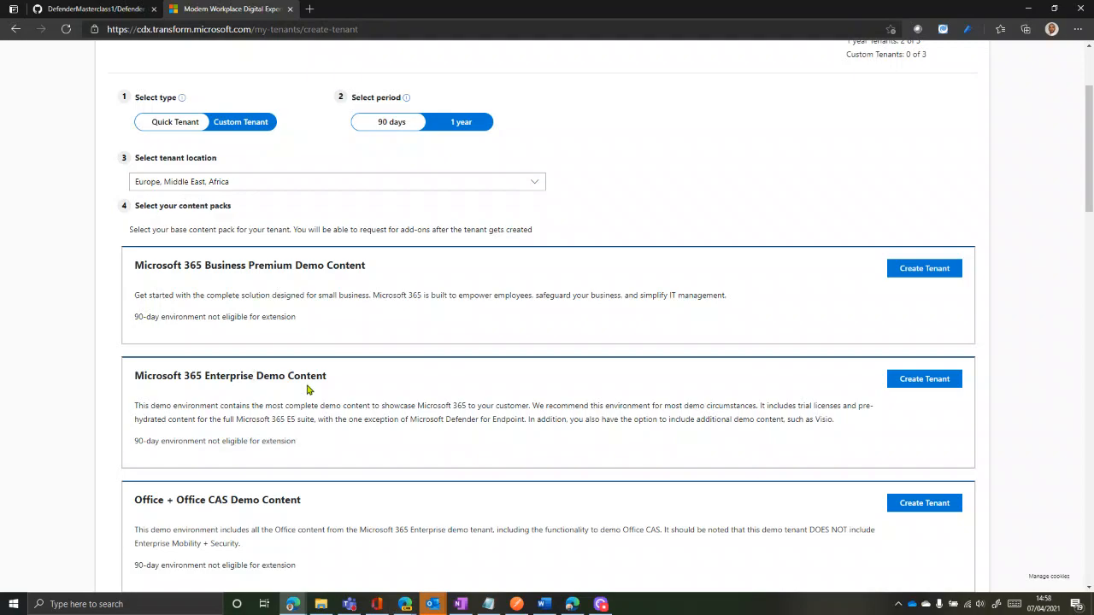
Review the Defender for Endpoint content packs, including the no pre-hydrated content pack
scroll(308, 390, "down", 6)
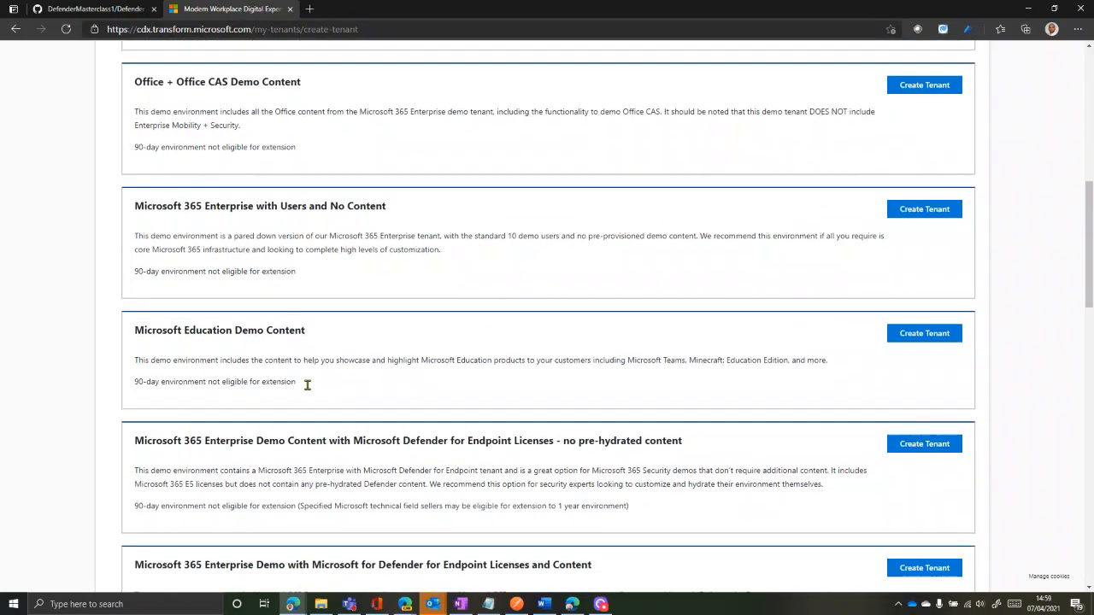
scroll(308, 390, "down", 3)
scroll(307, 385, "down", 1)
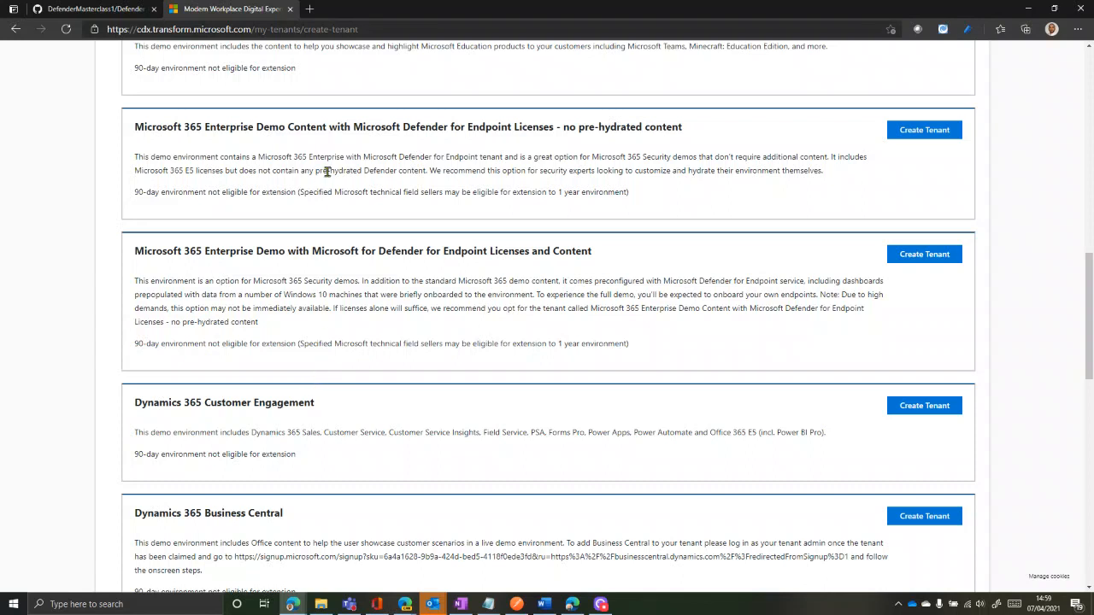
left_click_drag(134, 250, 581, 250)
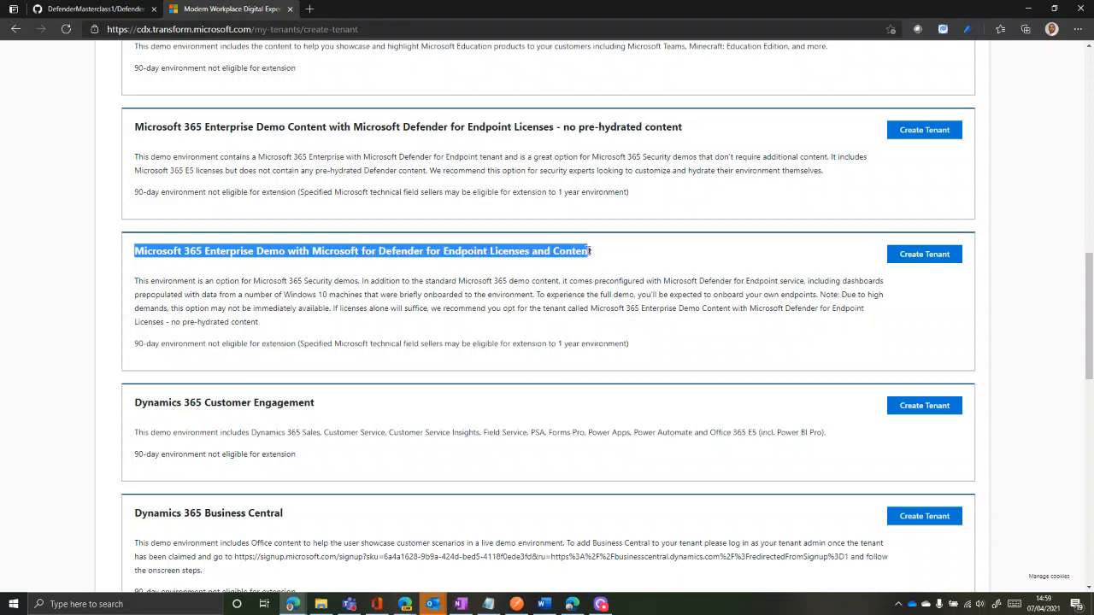
left_click(550, 277)
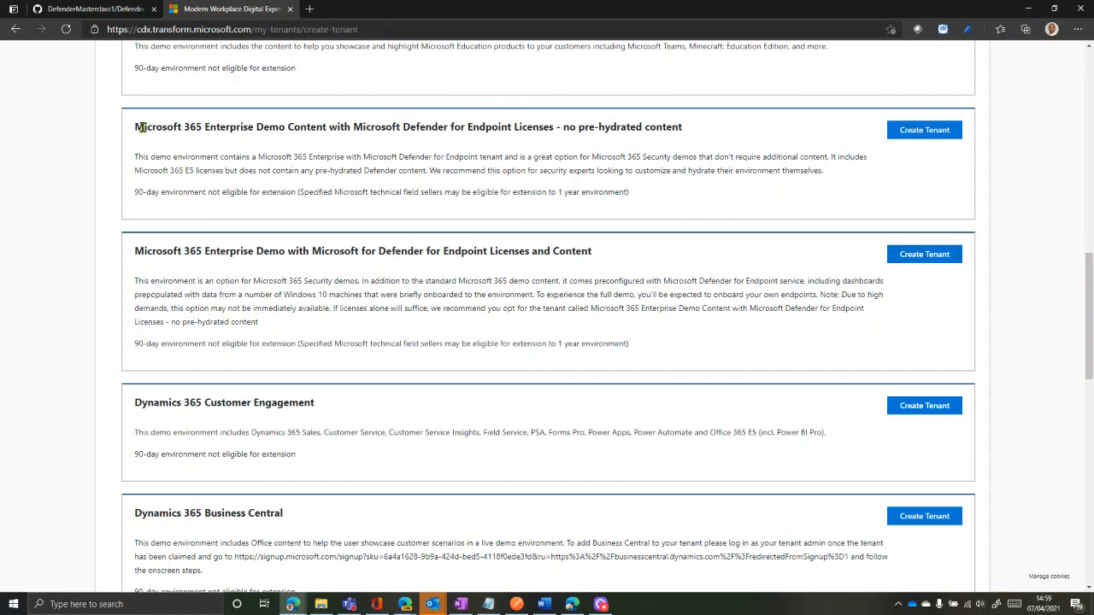
left_click_drag(139, 127, 516, 132)
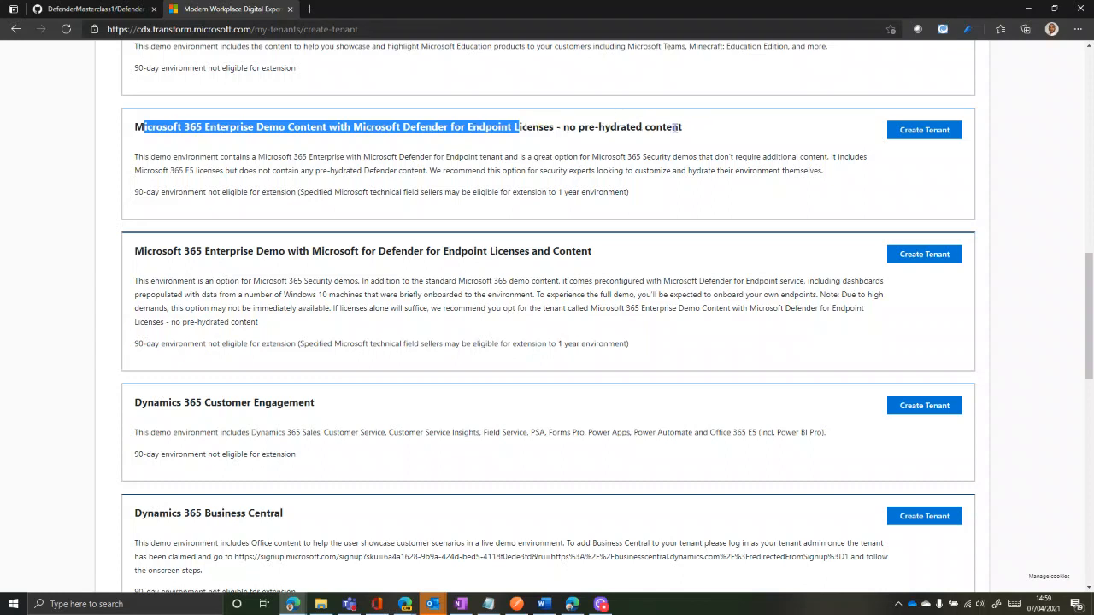
left_click(620, 125)
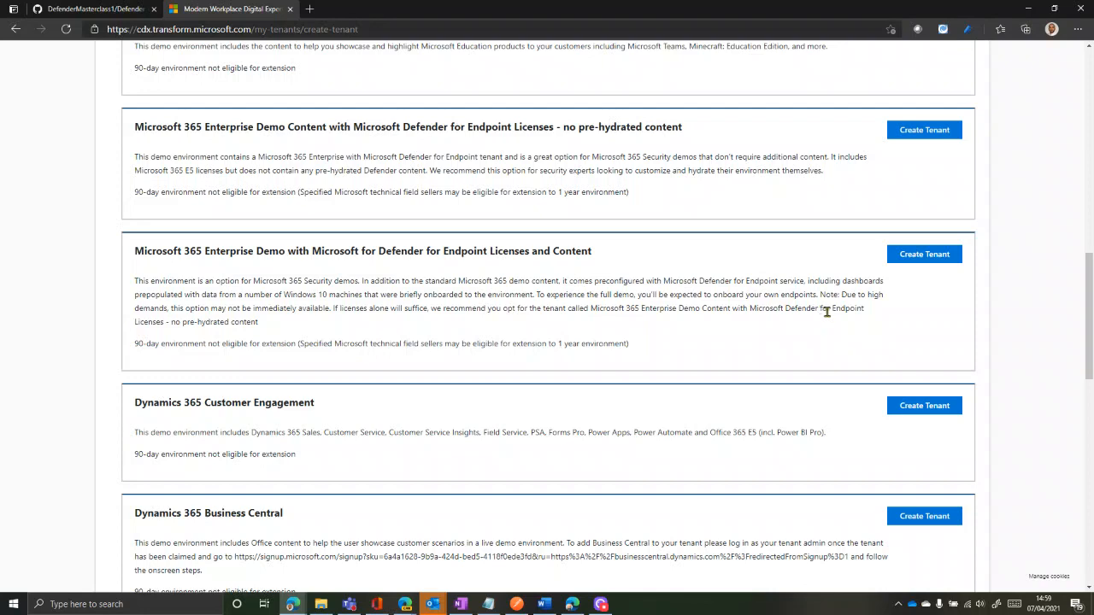
Create a tenant from the Defender for Endpoint Licenses pack, accepting the Microsoft Platform policies
left_click(925, 256)
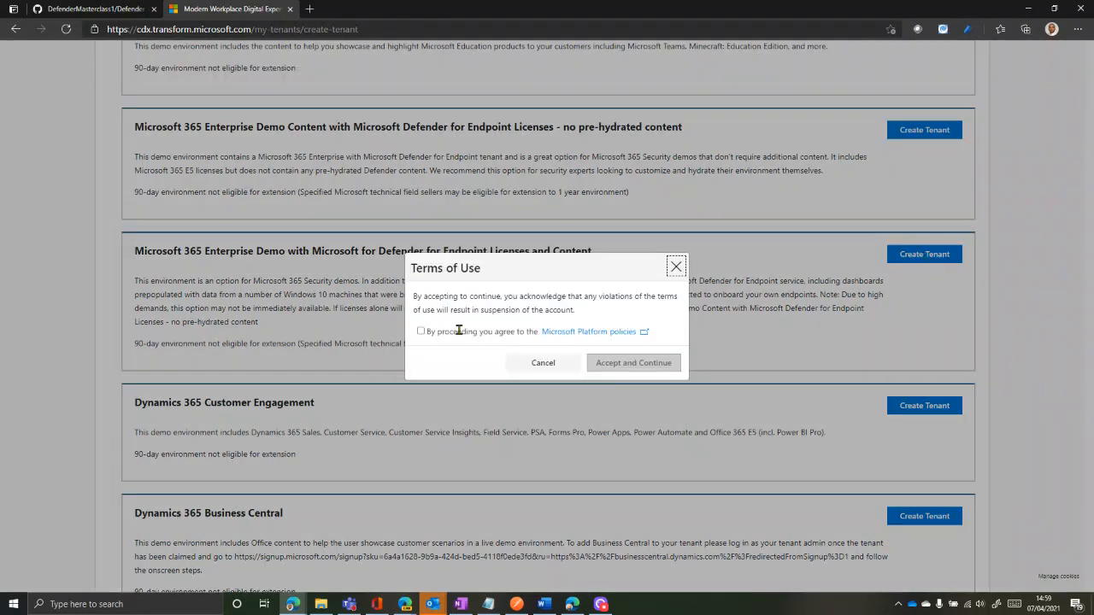
left_click(425, 331)
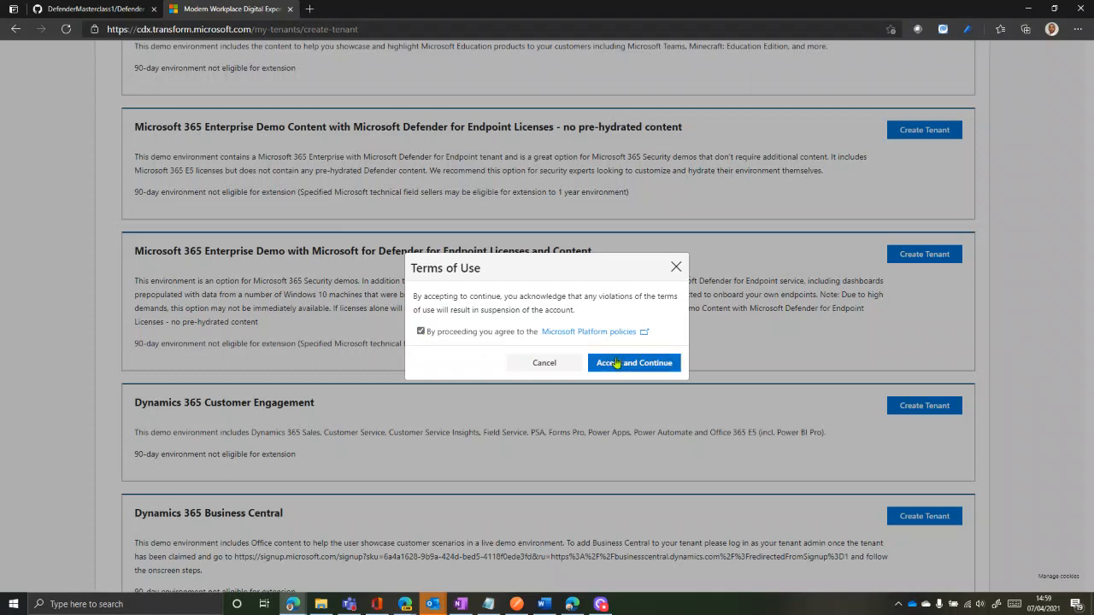
left_click(617, 363)
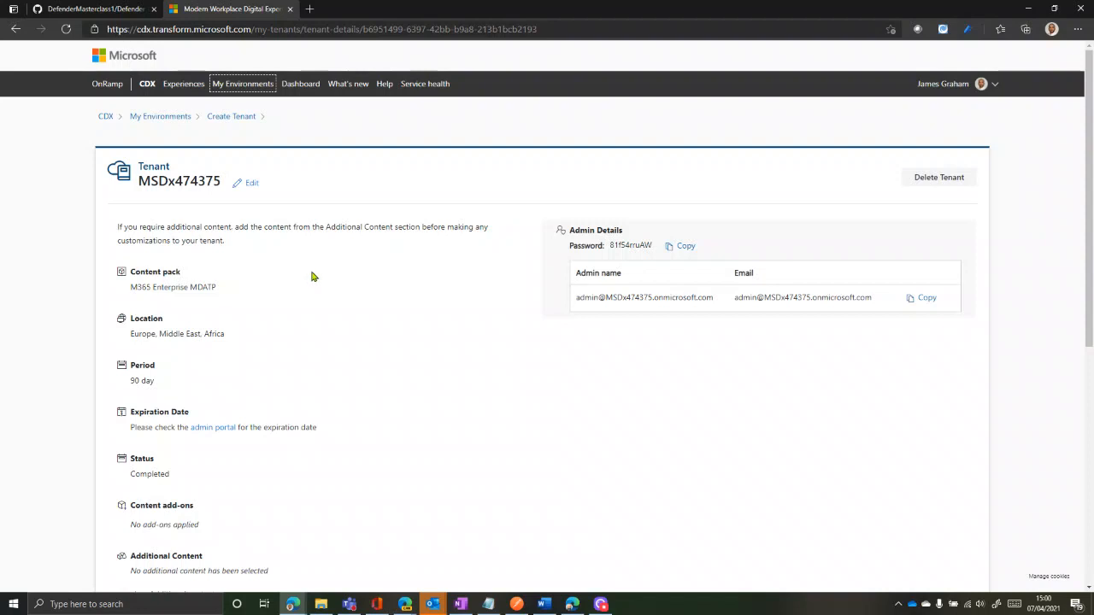
Rename the tenant to 'Masterclass Demo Tenant' and save the name
left_click(254, 184)
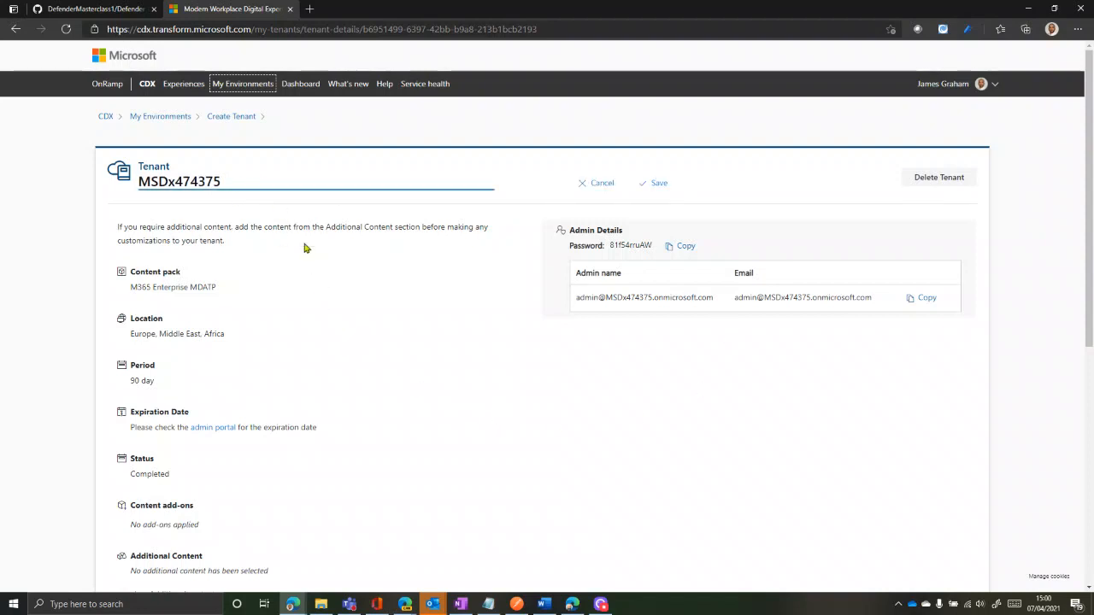
left_click_drag(285, 182, 71, 184)
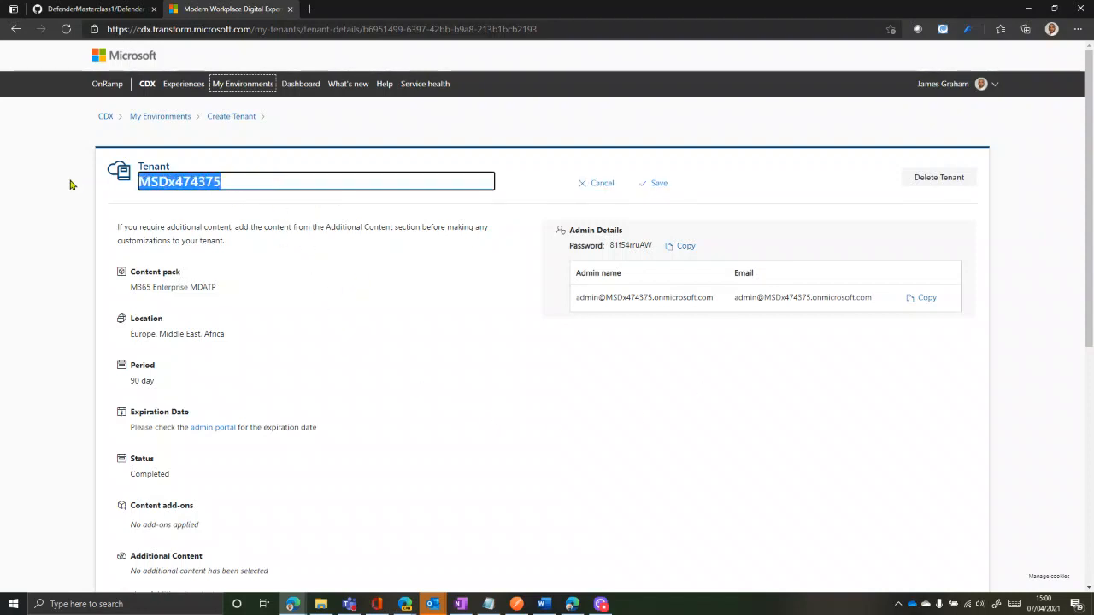
type("Masterclass ")
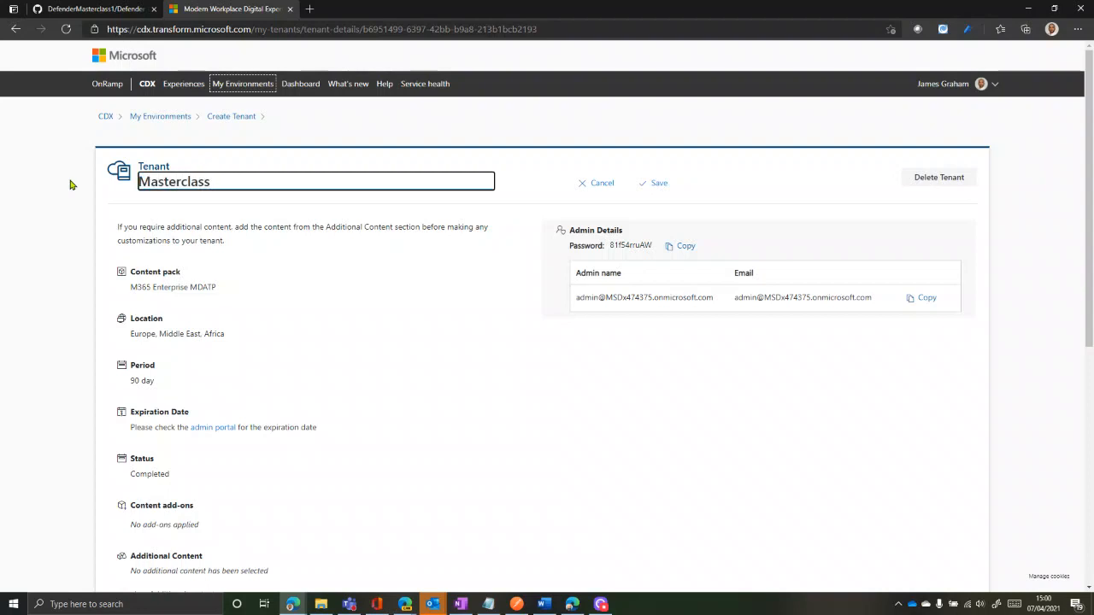
type("Demo ")
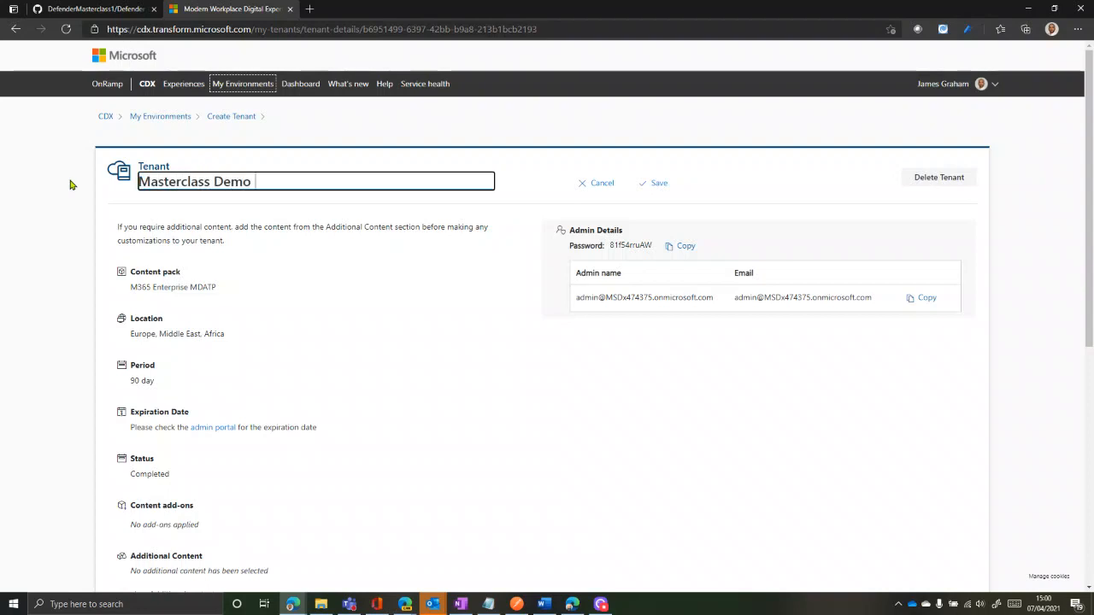
type("Tenant")
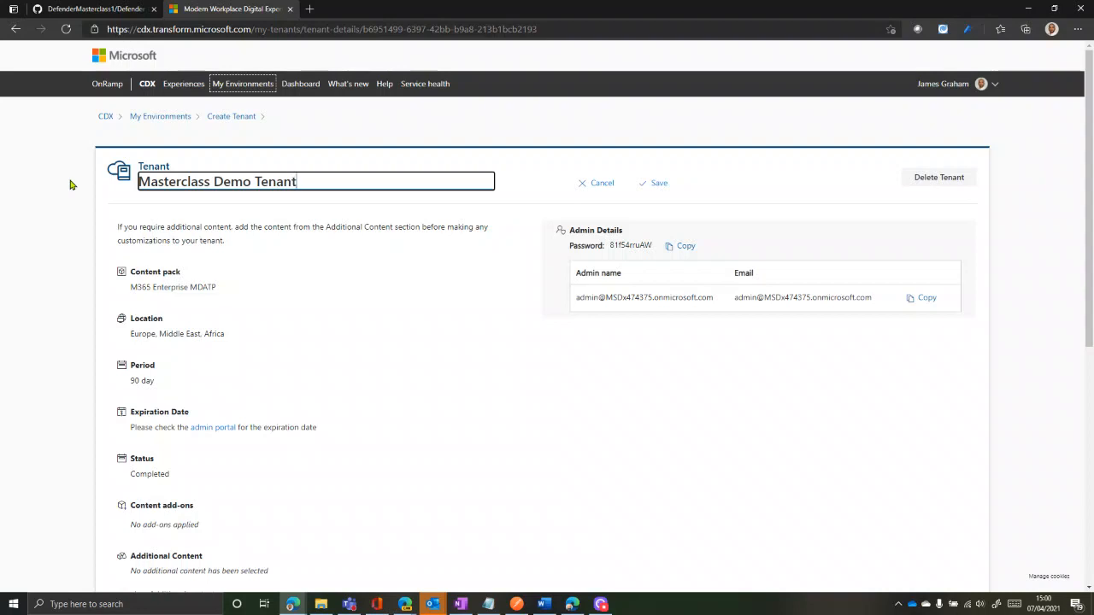
left_click(491, 320)
left_click(665, 181)
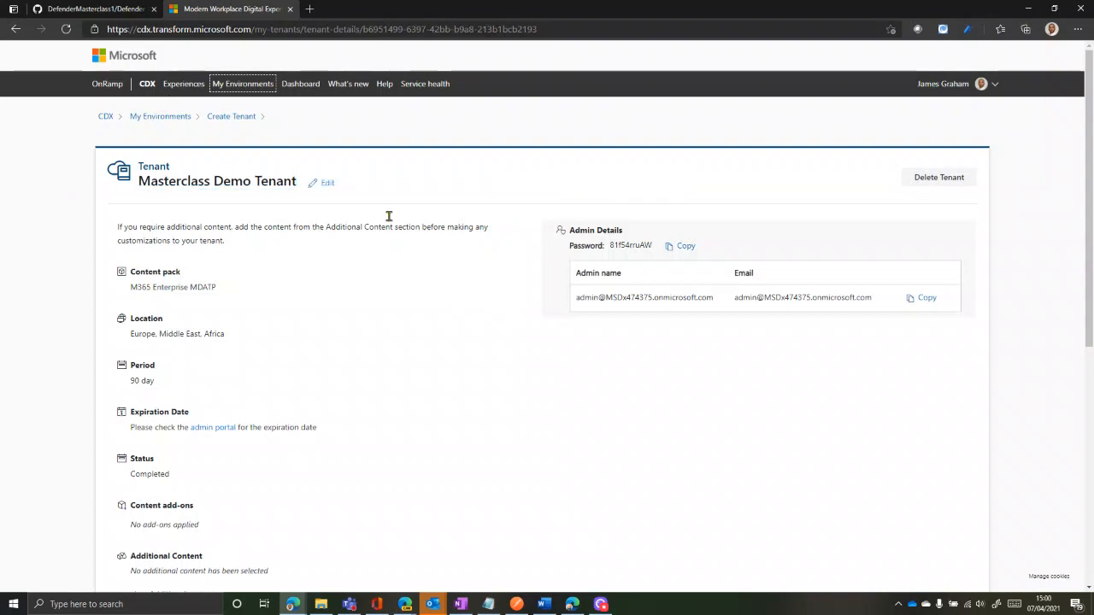
Look over the Additional content options and cancel without adding any
scroll(357, 427, "down", 1)
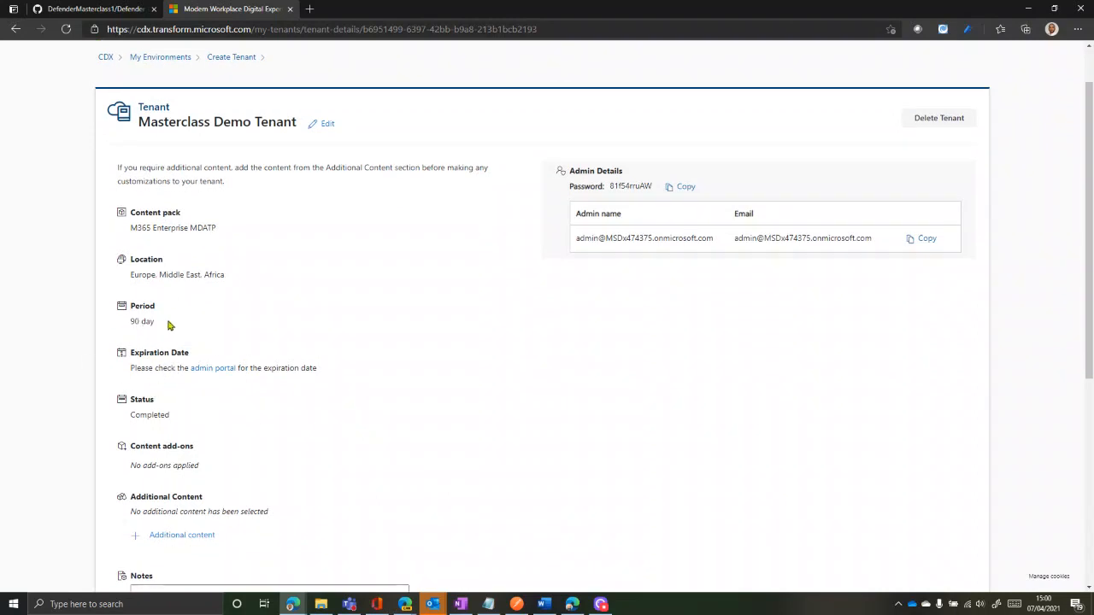
scroll(154, 432, "down", 2)
scroll(288, 342, "up", 1)
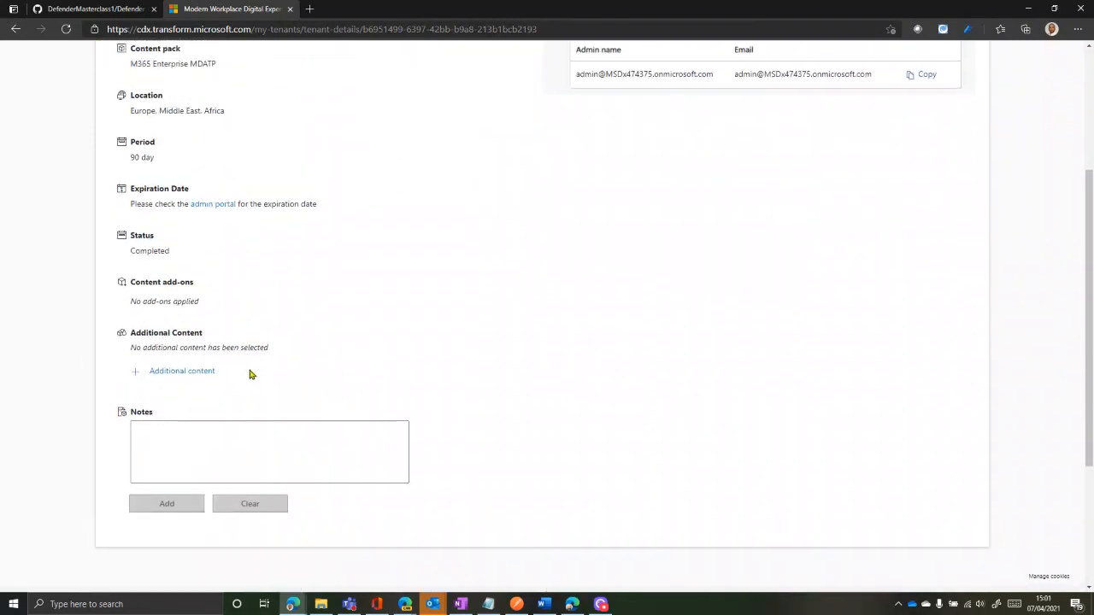
left_click(184, 373)
scroll(354, 459, "down", 3)
scroll(311, 384, "up", 2)
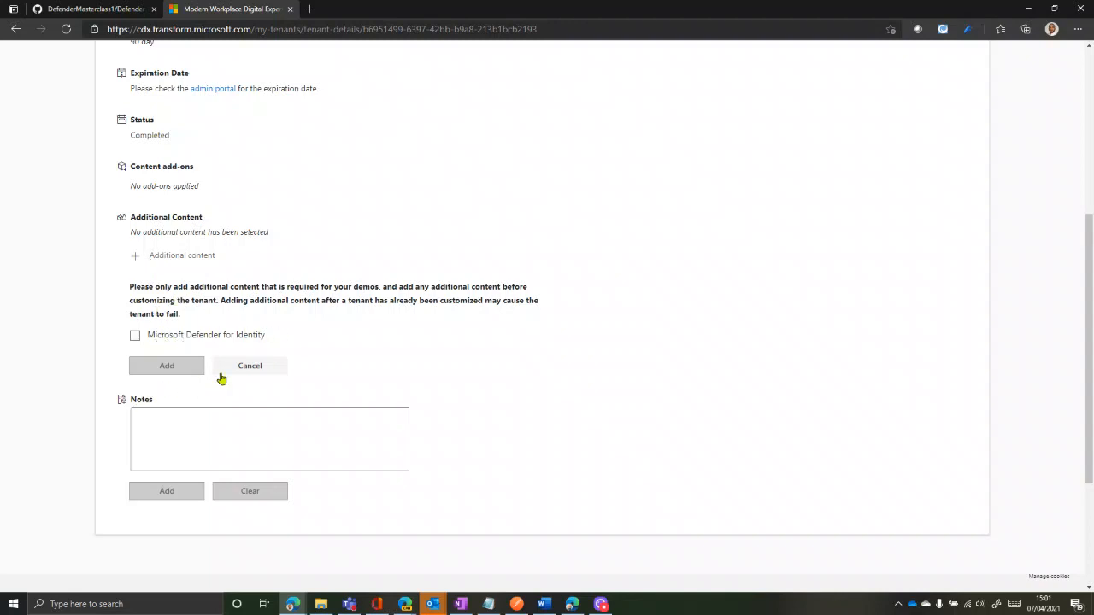
left_click(285, 368)
scroll(609, 383, "up", 5)
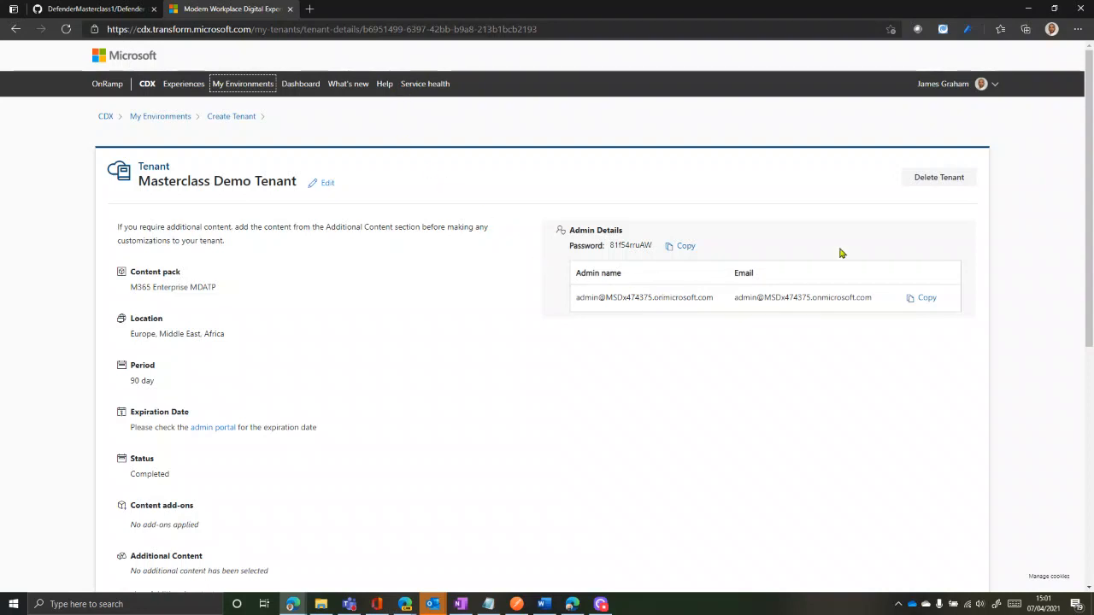
Open a resized InPrivate window and load security.microsoft.com
left_click(1079, 30)
left_click(962, 86)
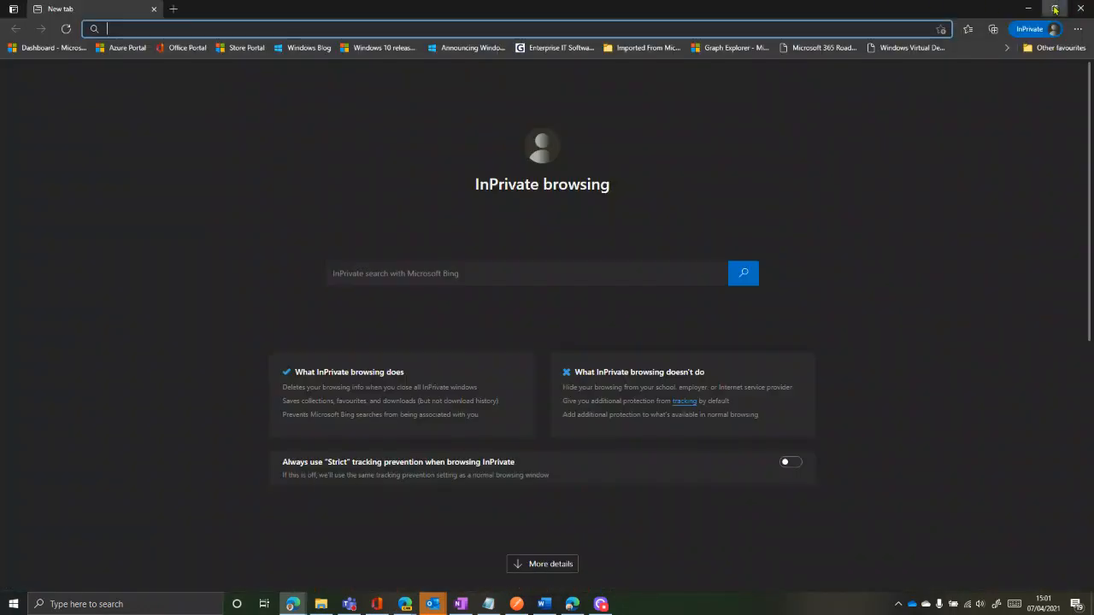
left_click(1054, 8)
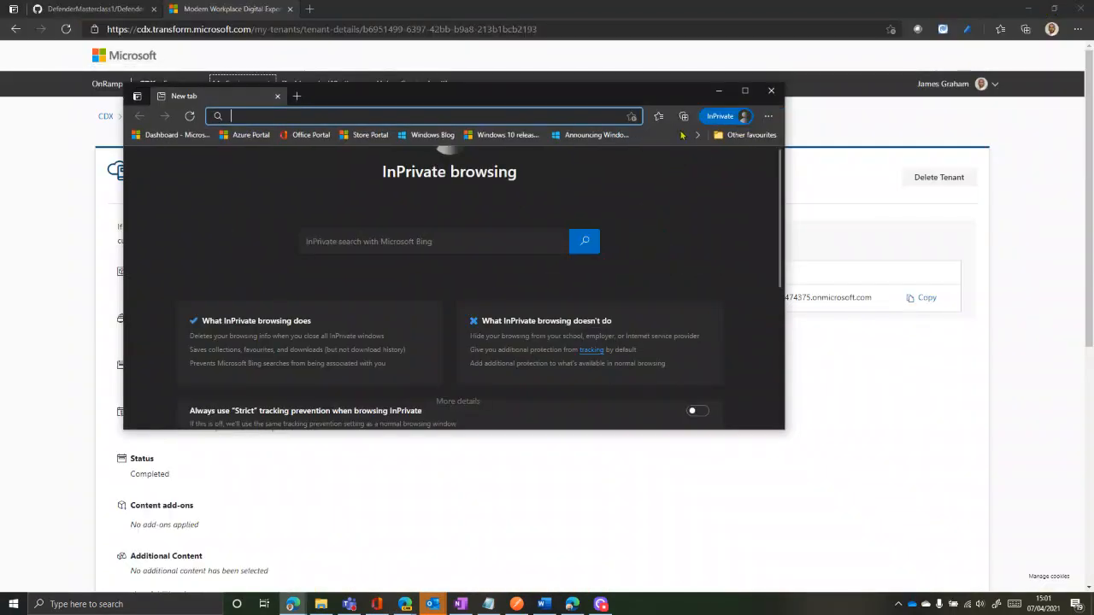
left_click_drag(571, 150, 664, 89)
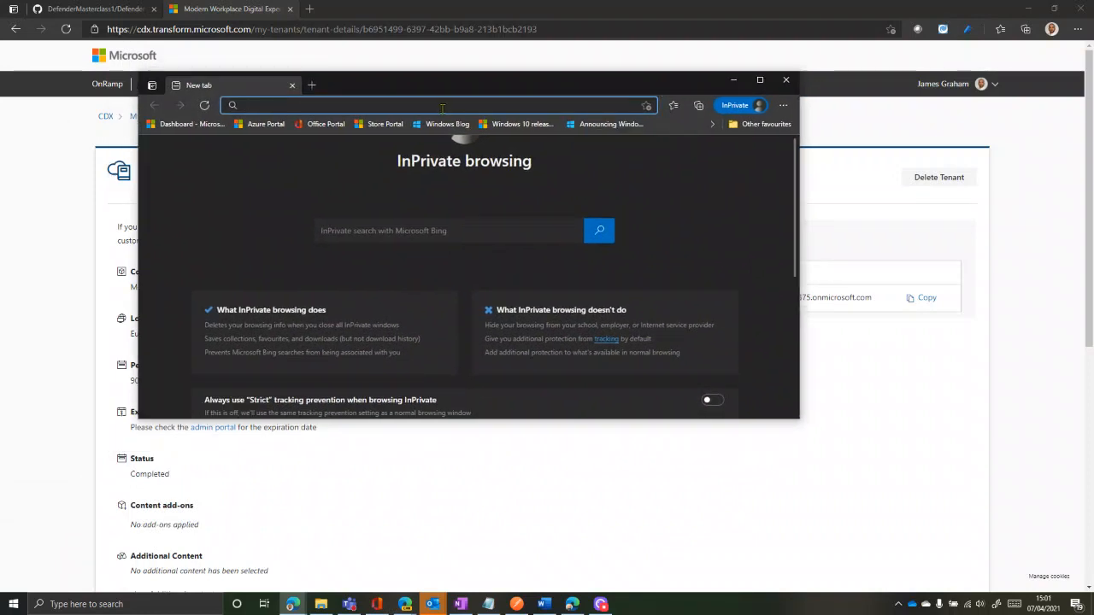
type("secur")
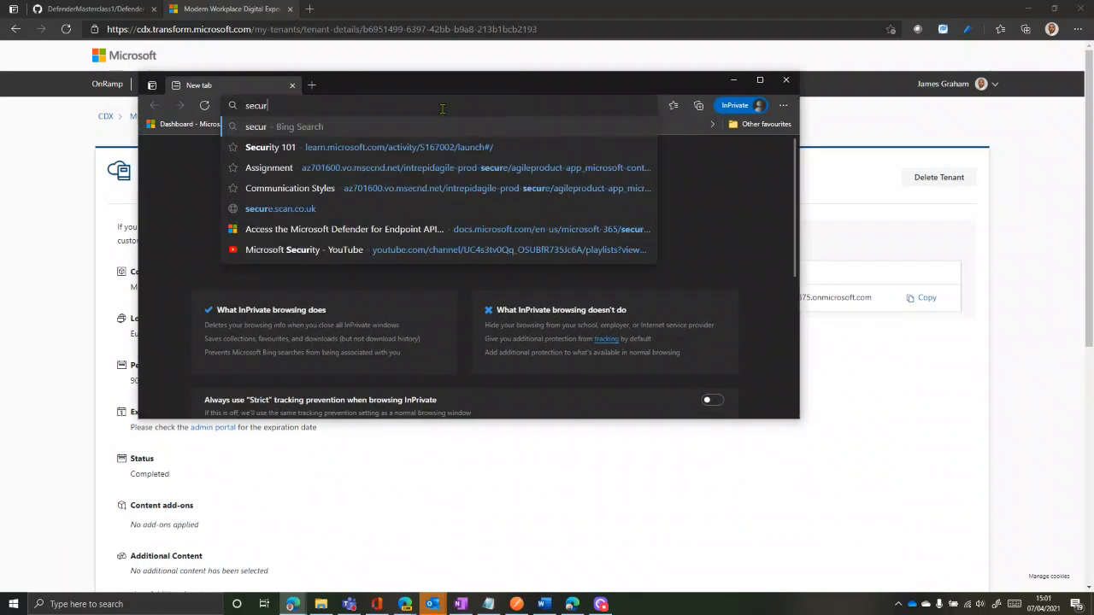
type("ity.micro")
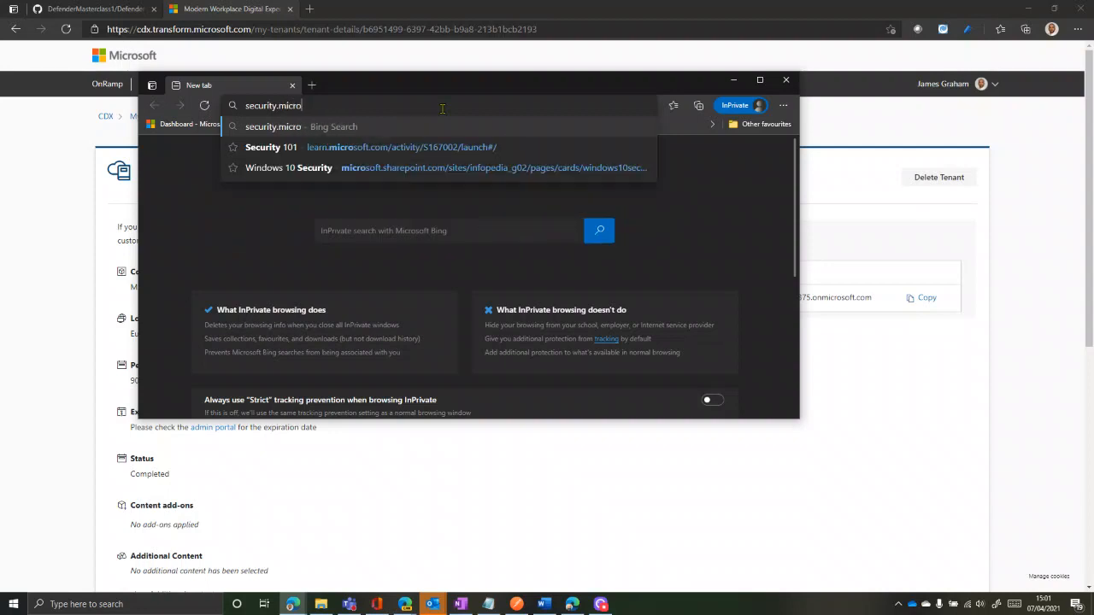
type("soft.com")
key("Return")
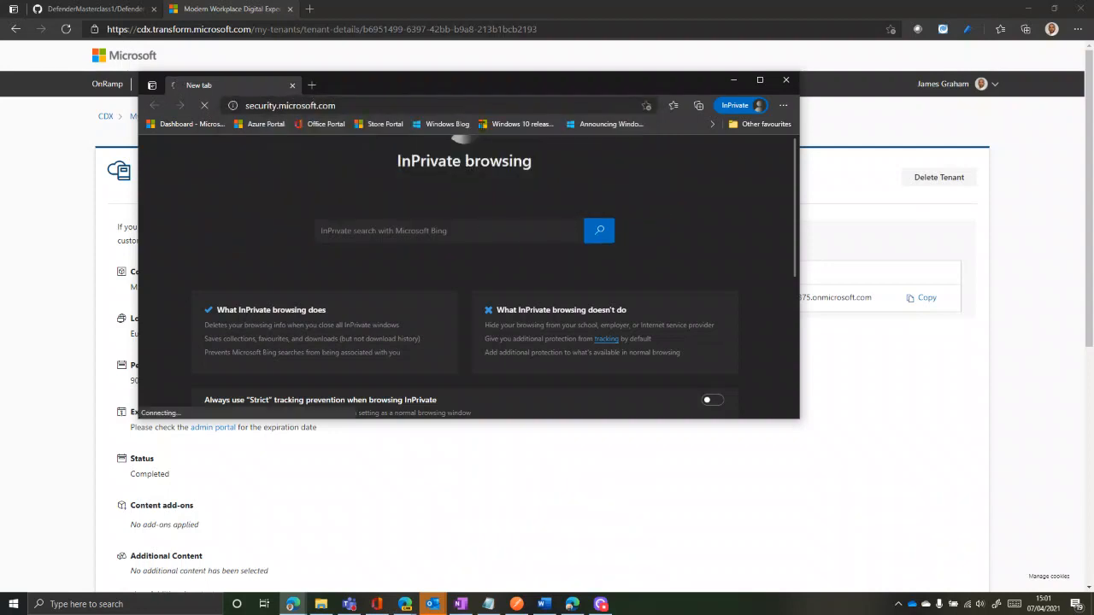
Copy the tenant admin's sign-in name from CDX and enter it on the sign-in page
left_click(869, 210)
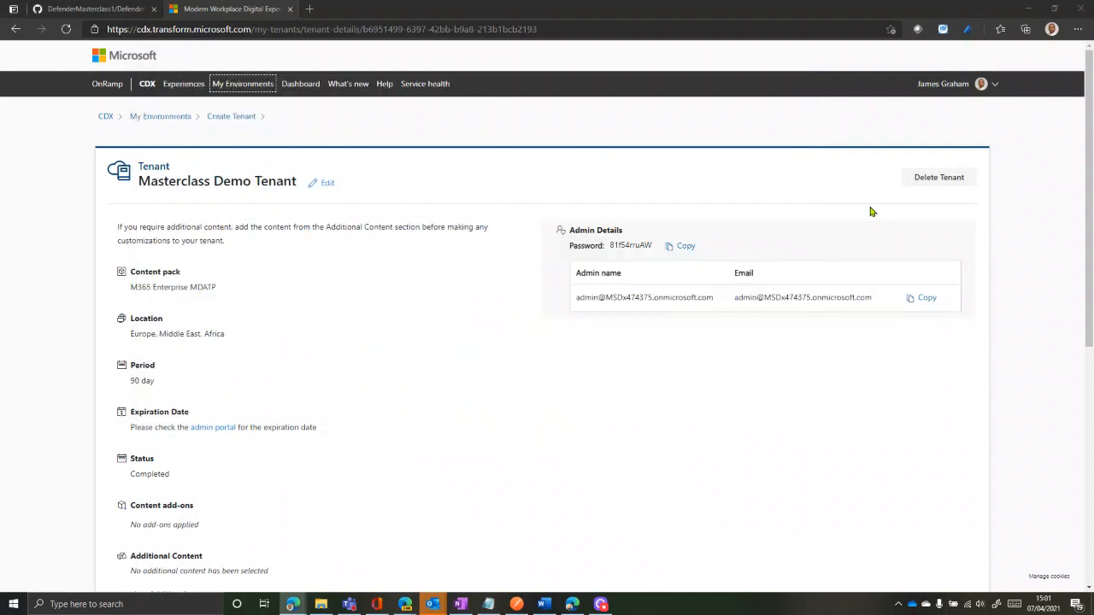
left_click(923, 299)
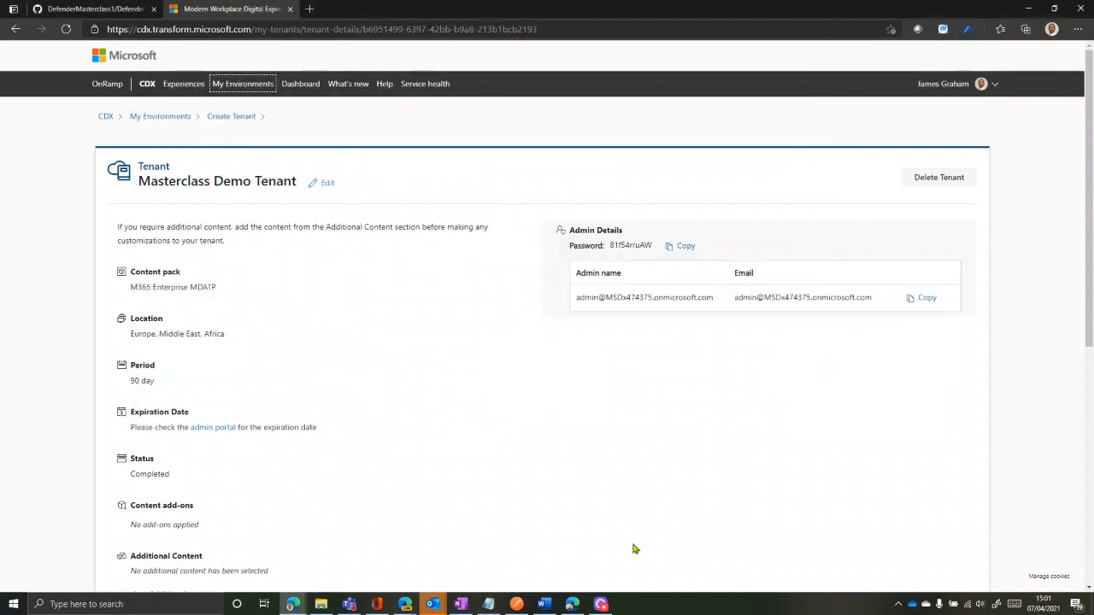
key("alt+Tab")
left_click(407, 179)
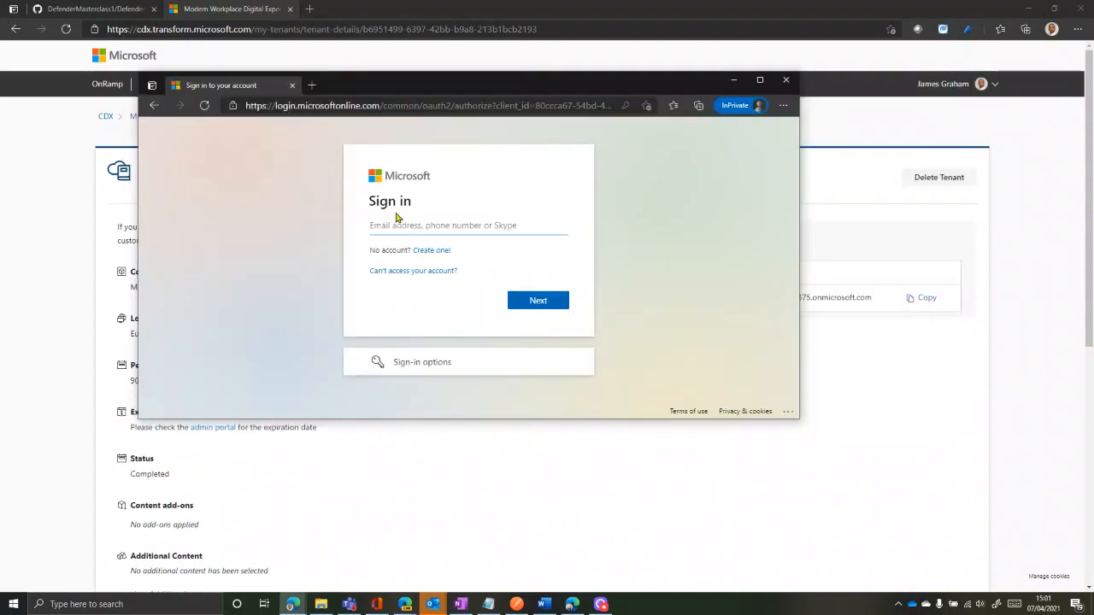
key("ctrl+v")
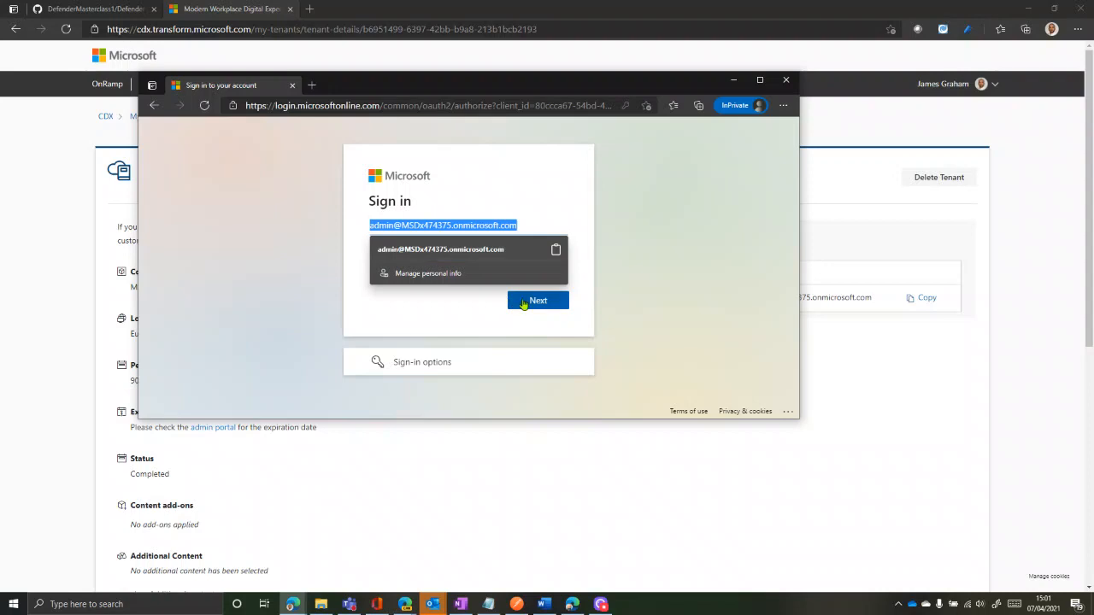
left_click(524, 304)
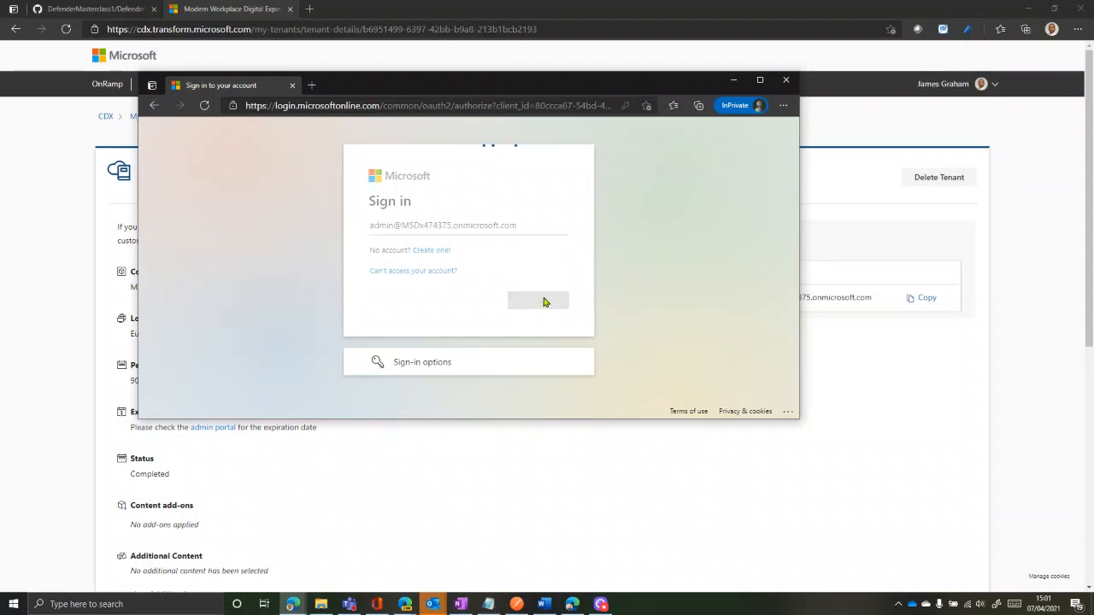
Paste the admin password from CDX, sign in, and choose to stay signed in
left_click(916, 379)
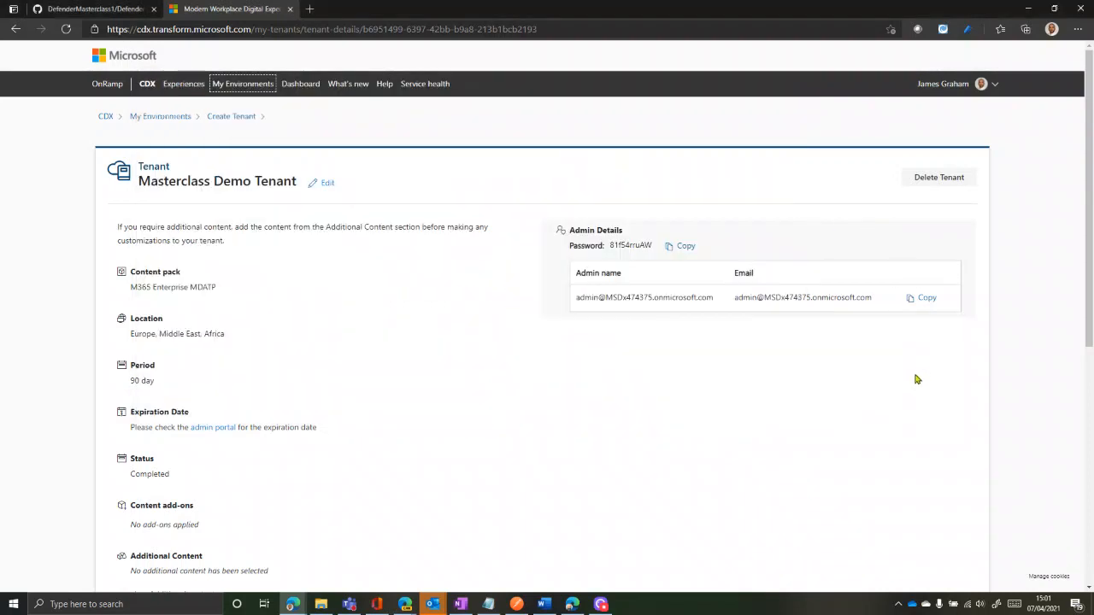
left_click(679, 248)
key("alt+Tab")
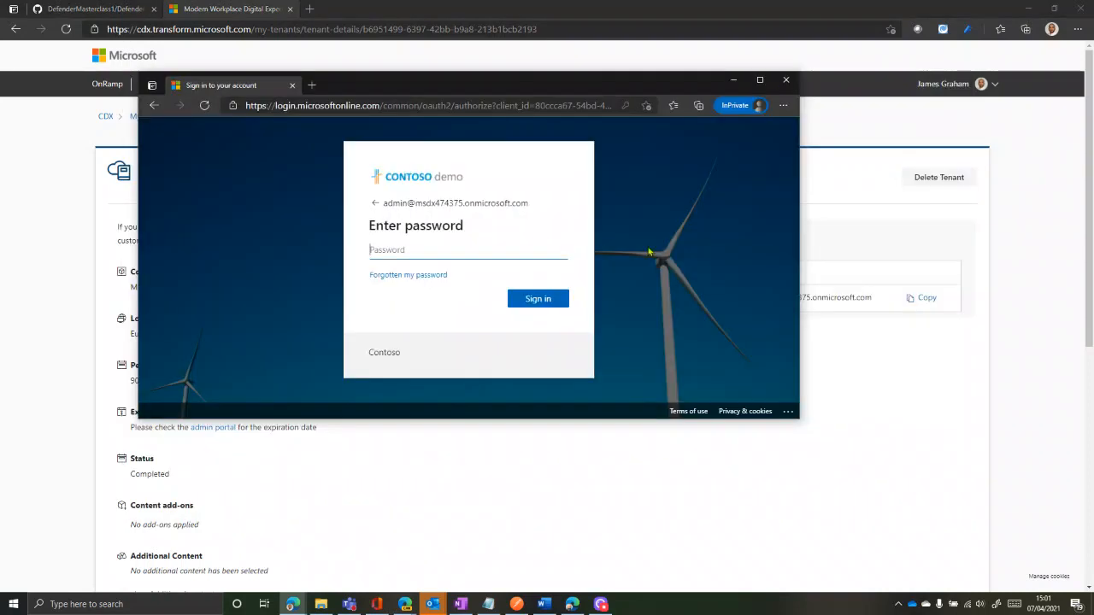
left_click(494, 245)
key("ctrl+v")
left_click(532, 299)
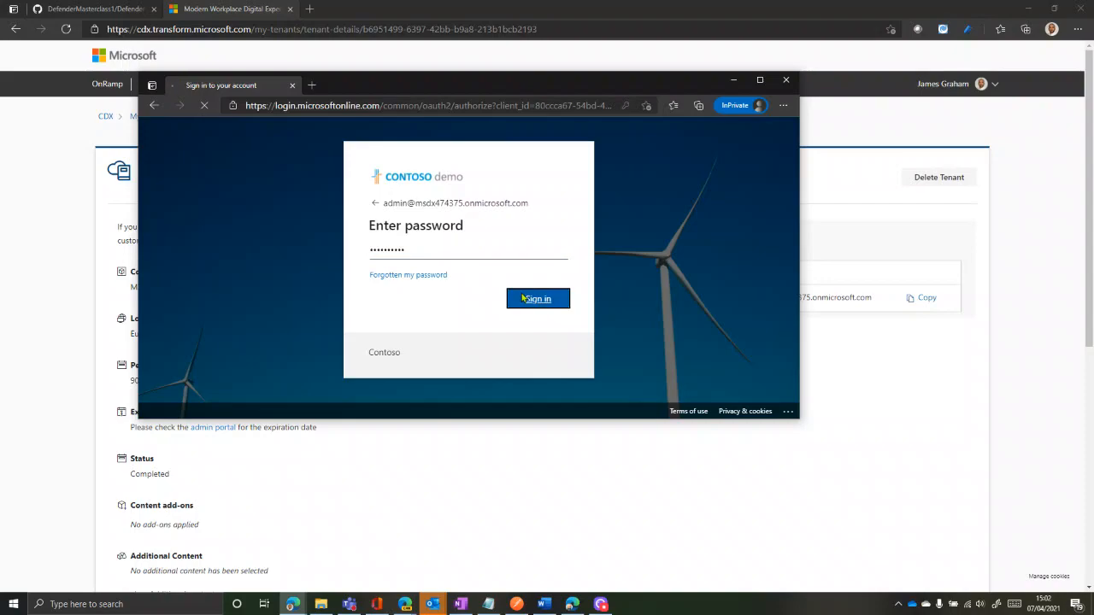
left_click(760, 79)
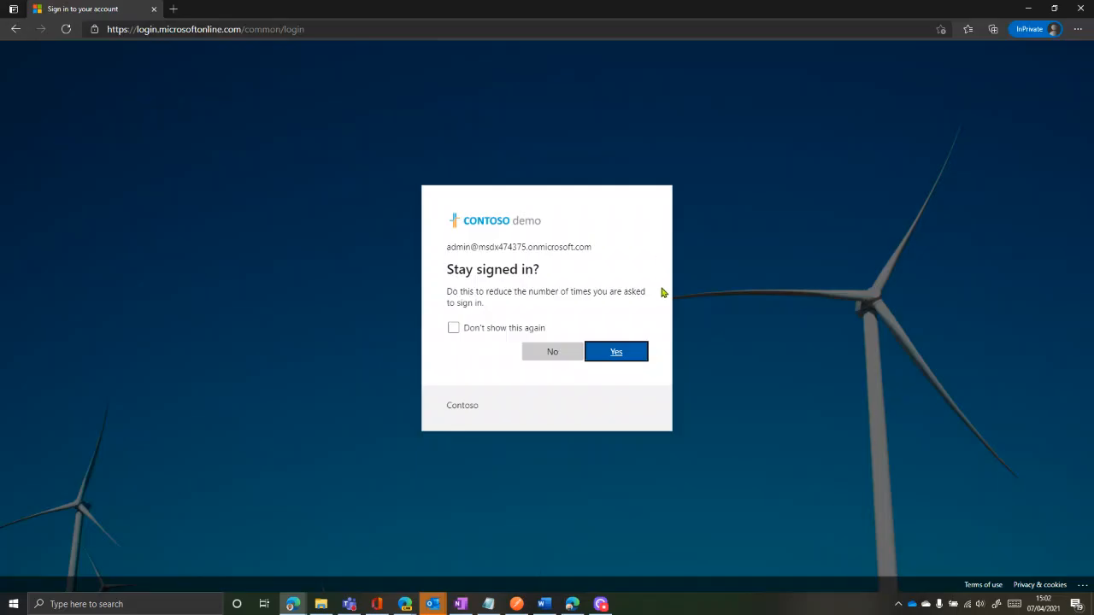
left_click(612, 357)
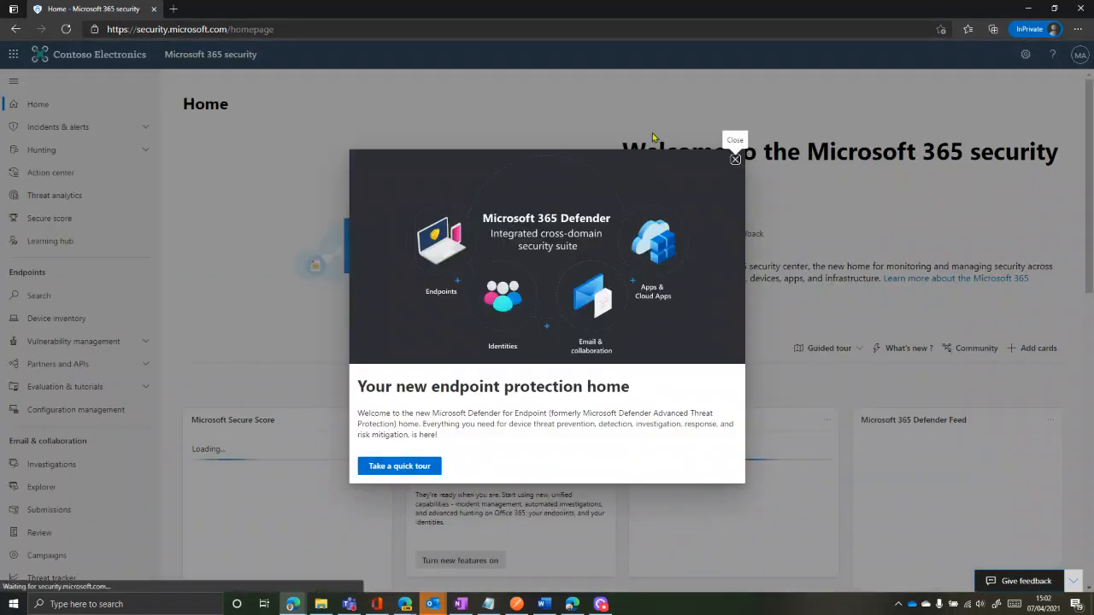
Close the welcome announcement and tour tip, then go to Incidents under Incidents & alerts
left_click(734, 162)
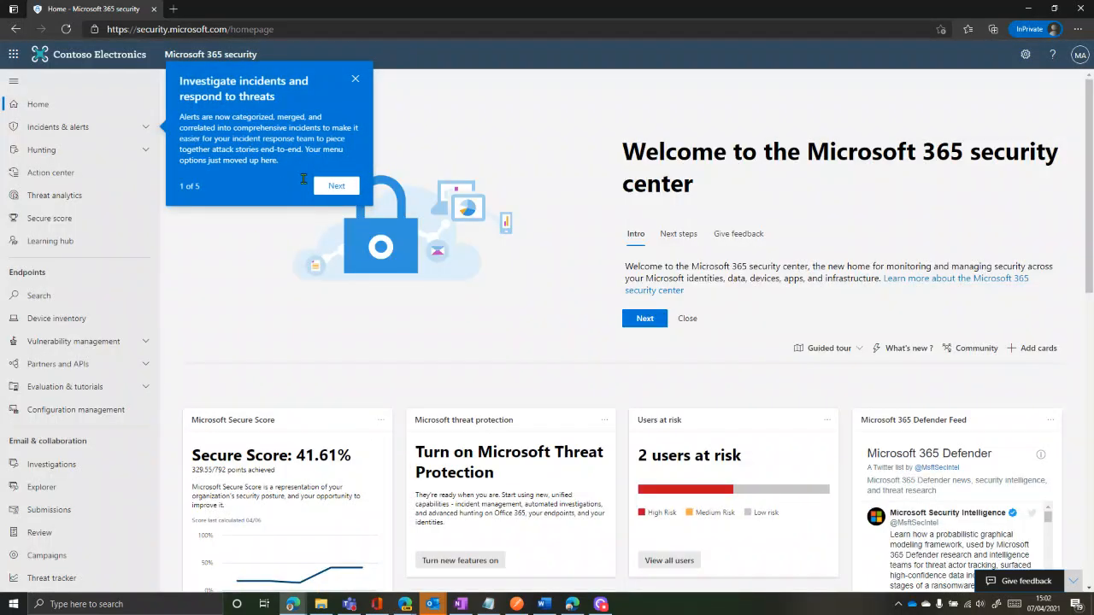
left_click(354, 77)
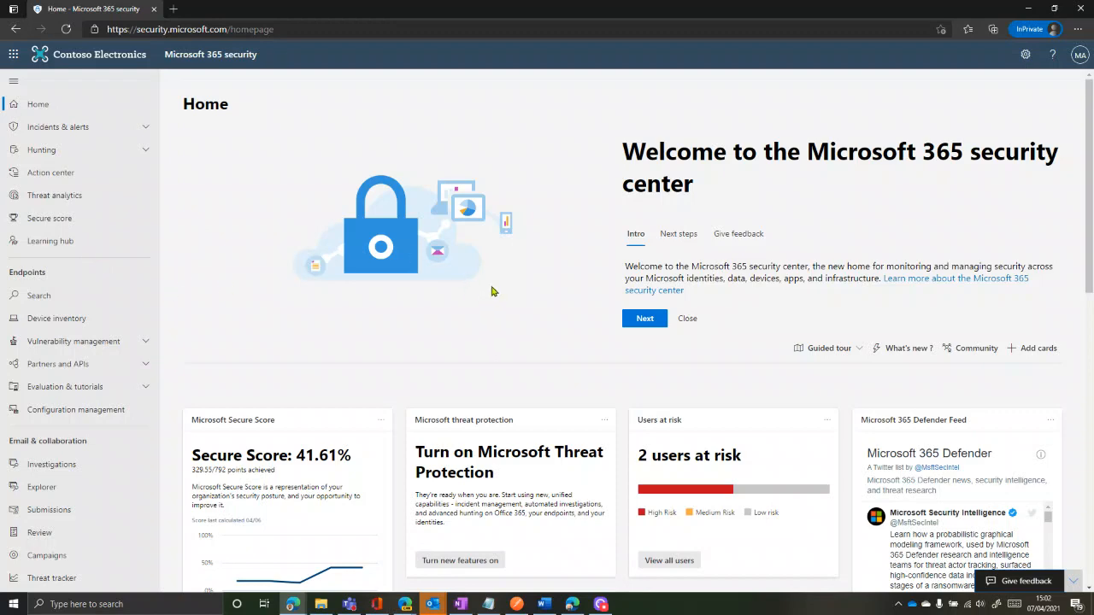
scroll(492, 292, "down", 4)
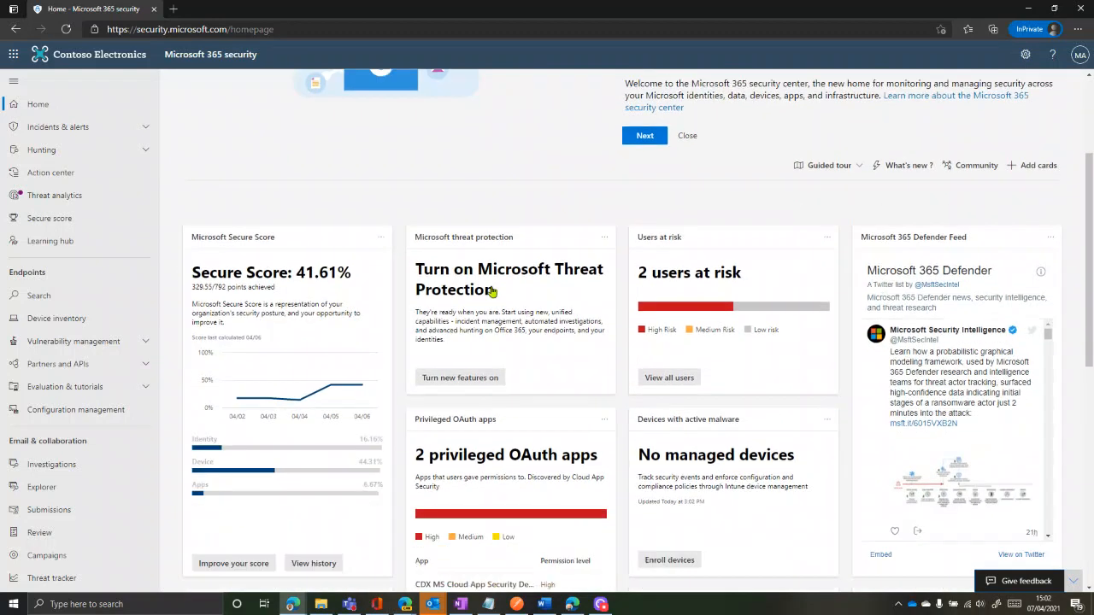
scroll(273, 363, "up", 1)
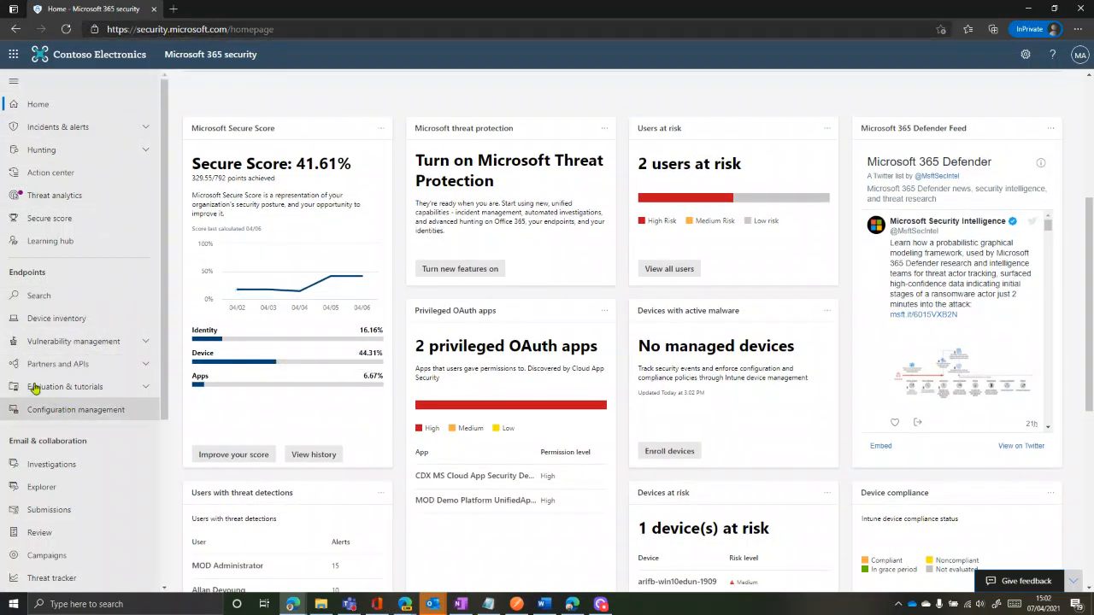
left_click(61, 128)
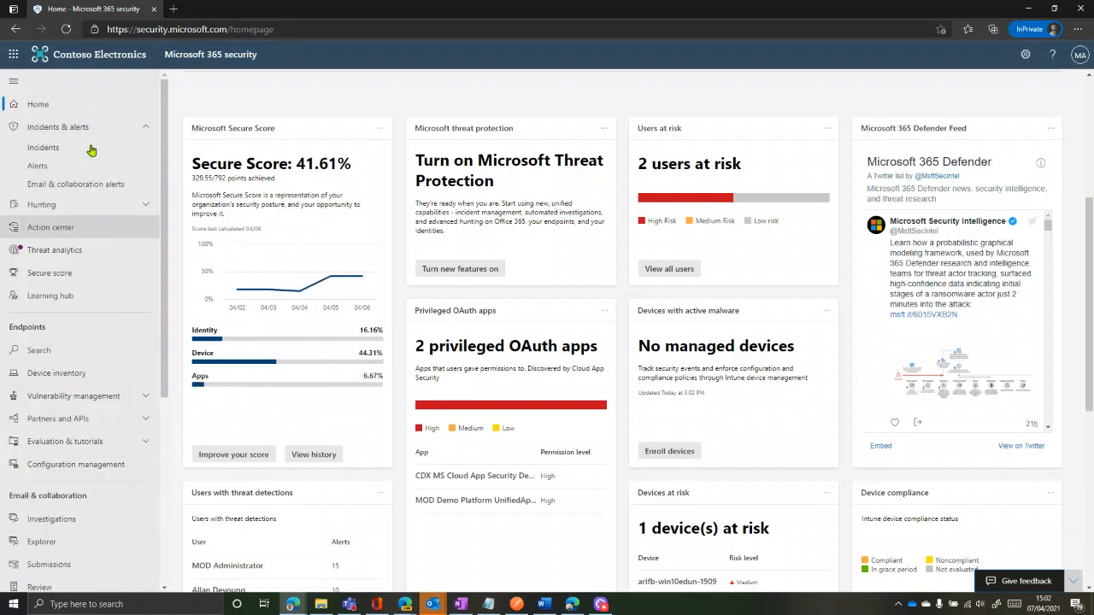
left_click(52, 150)
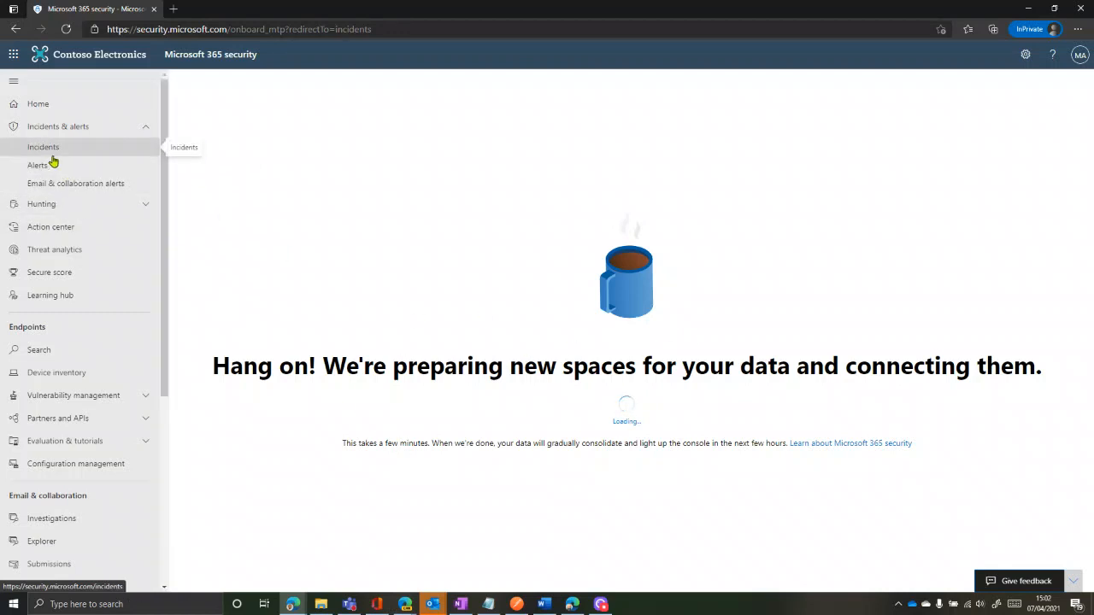
Go to Settings > Endpoints to see US data storage and 180-day data retention
scroll(73, 312, "down", 4)
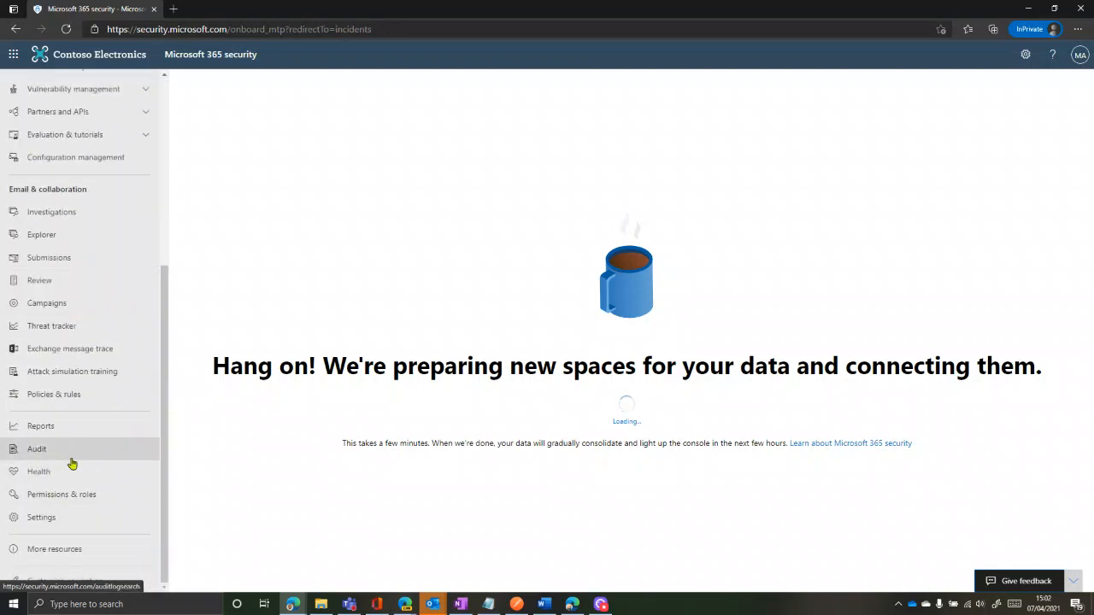
left_click(55, 522)
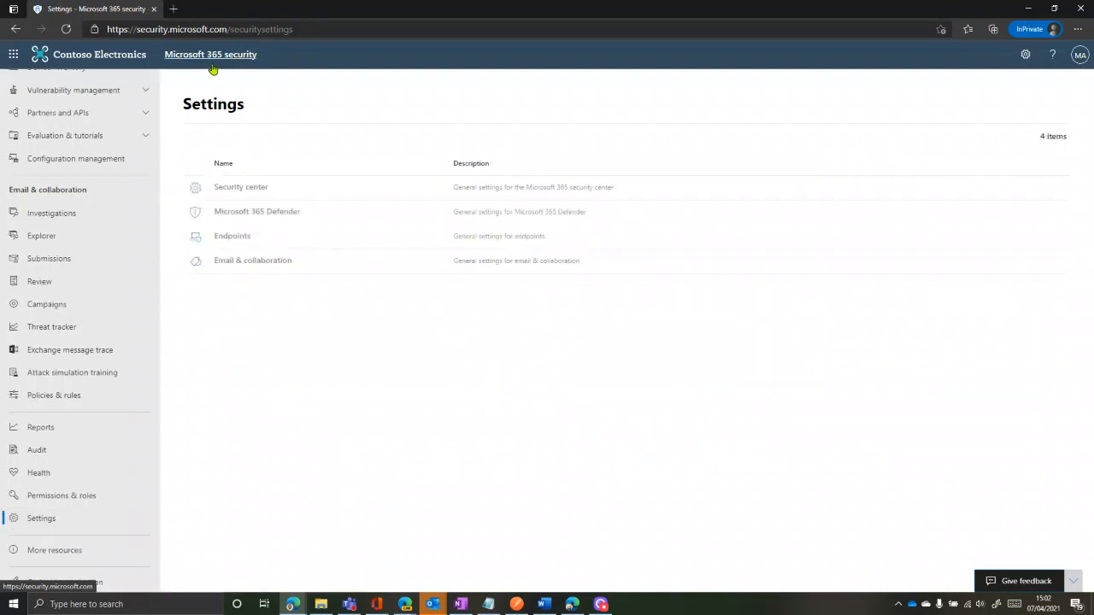
left_click(243, 239)
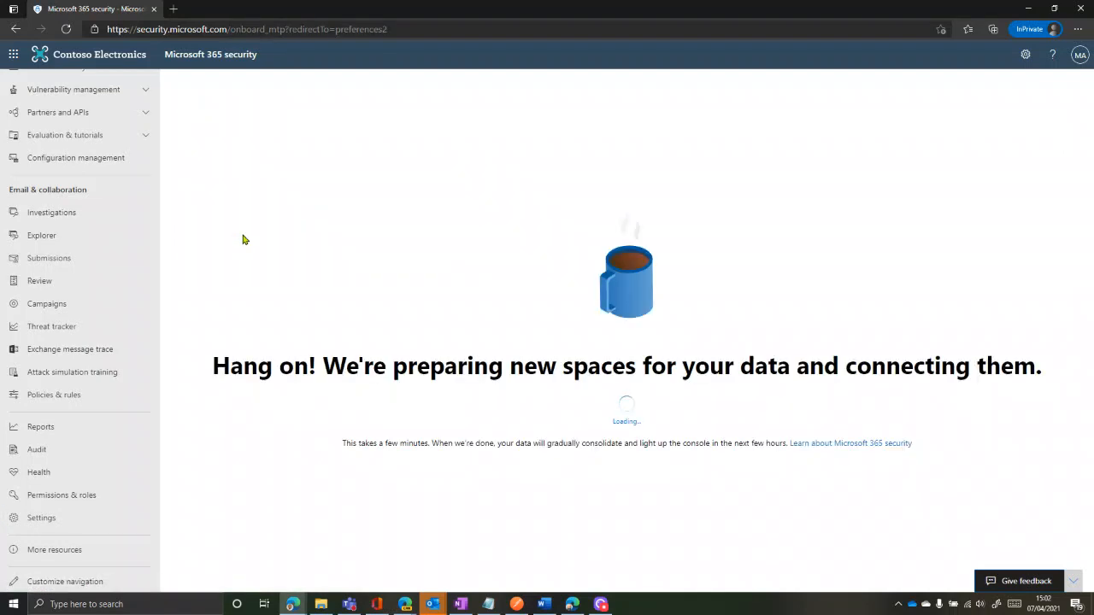
scroll(21, 265, "up", 5)
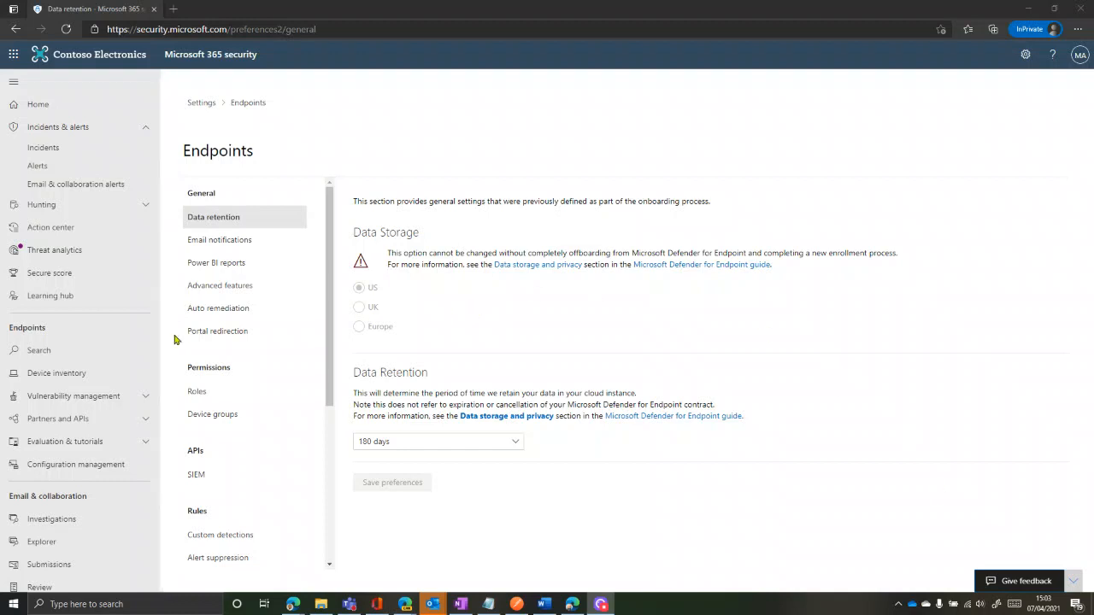
Switch Endpoints portal Automatic redirection to security.microsoft.com On and confirm Enable
left_click(220, 334)
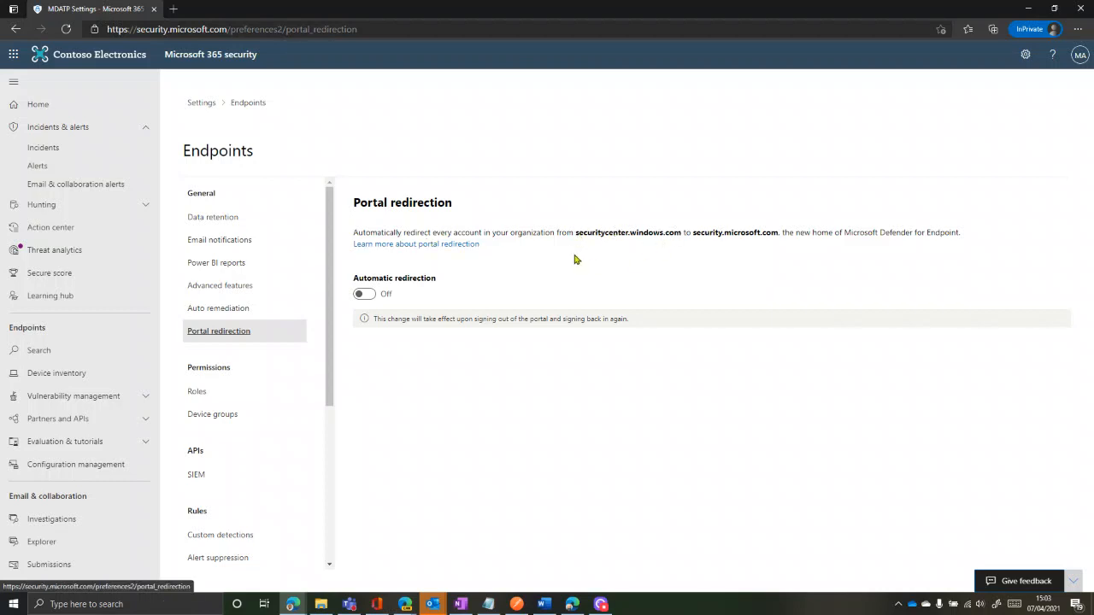
left_click(373, 297)
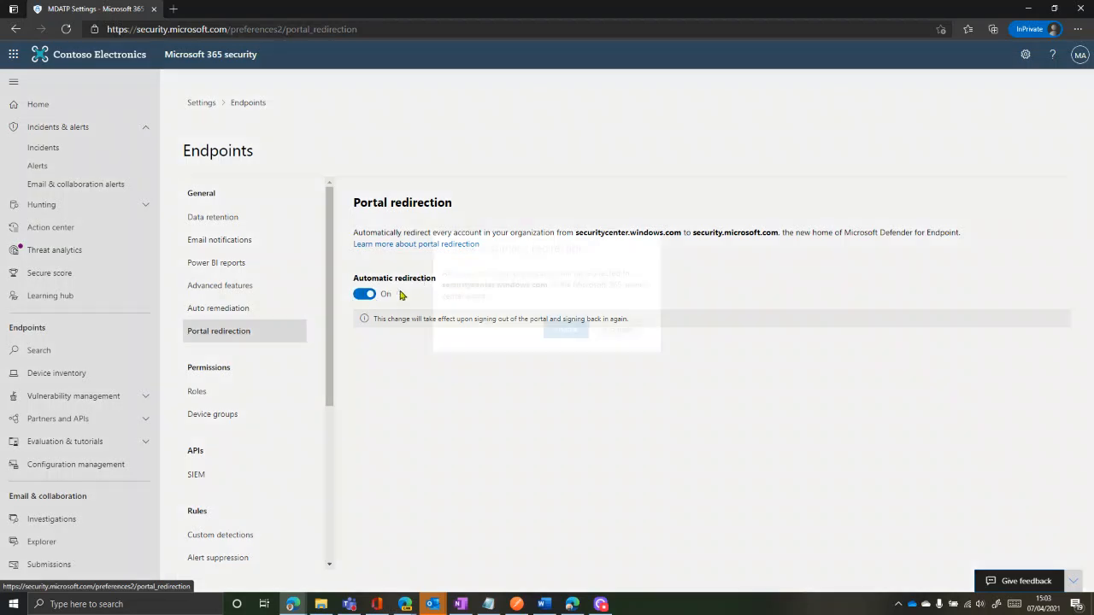
left_click(566, 354)
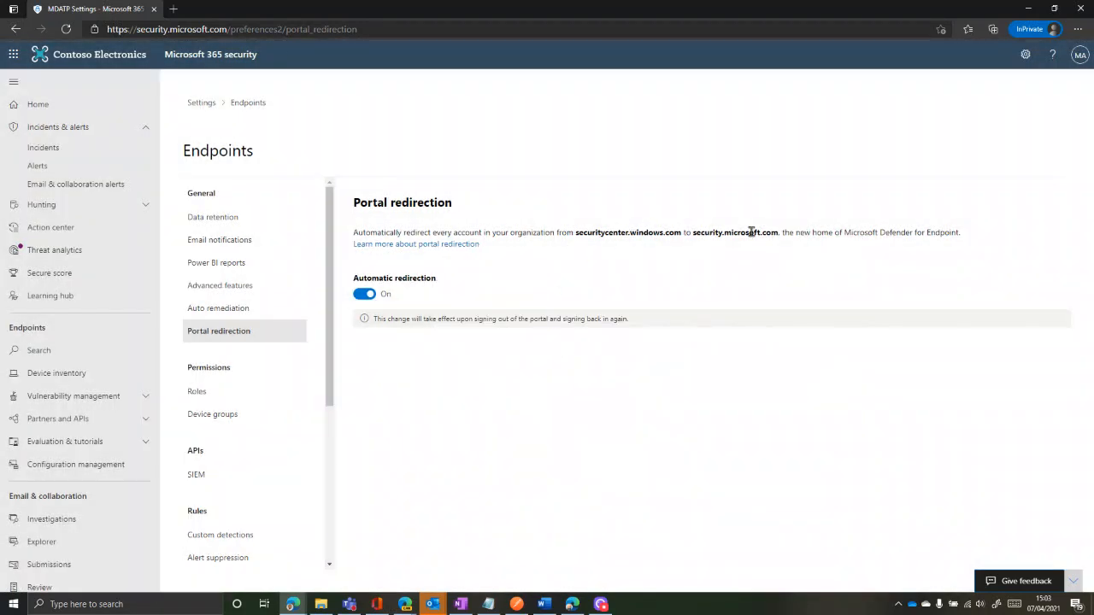
Open Alerts, dismiss the access warning, then go to Evaluation & tutorials > Evaluation lab
left_click(61, 172)
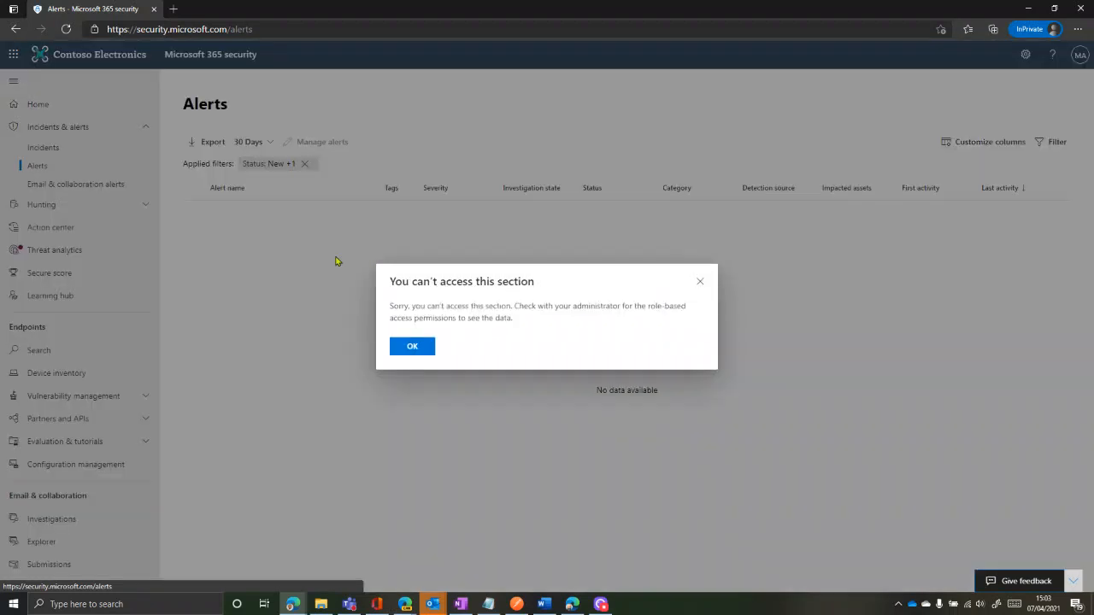
left_click(402, 346)
left_click(25, 165)
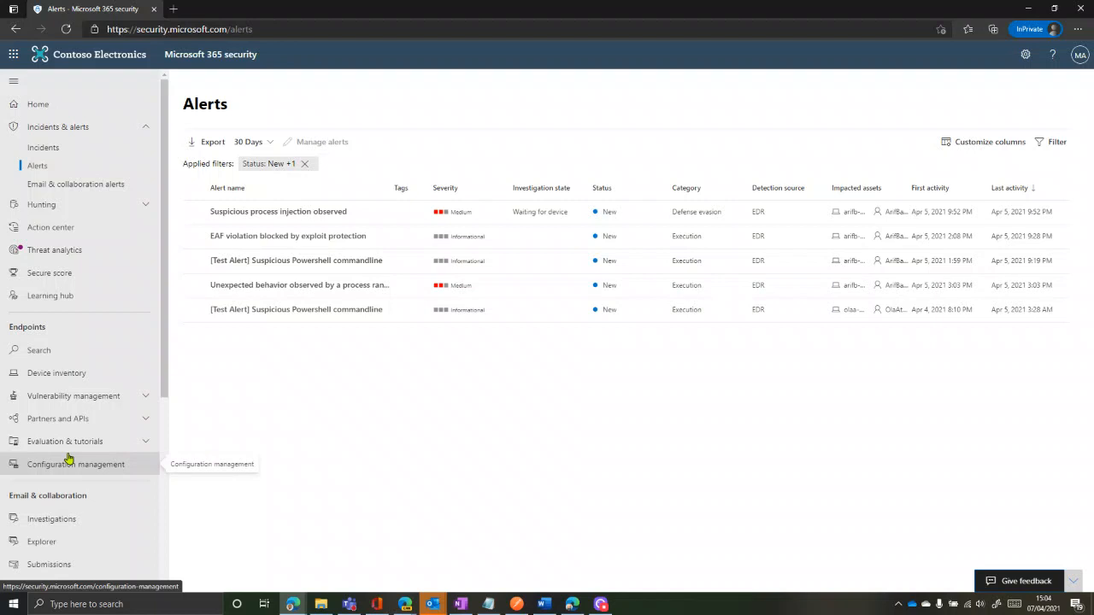
scroll(96, 440, "down", 2)
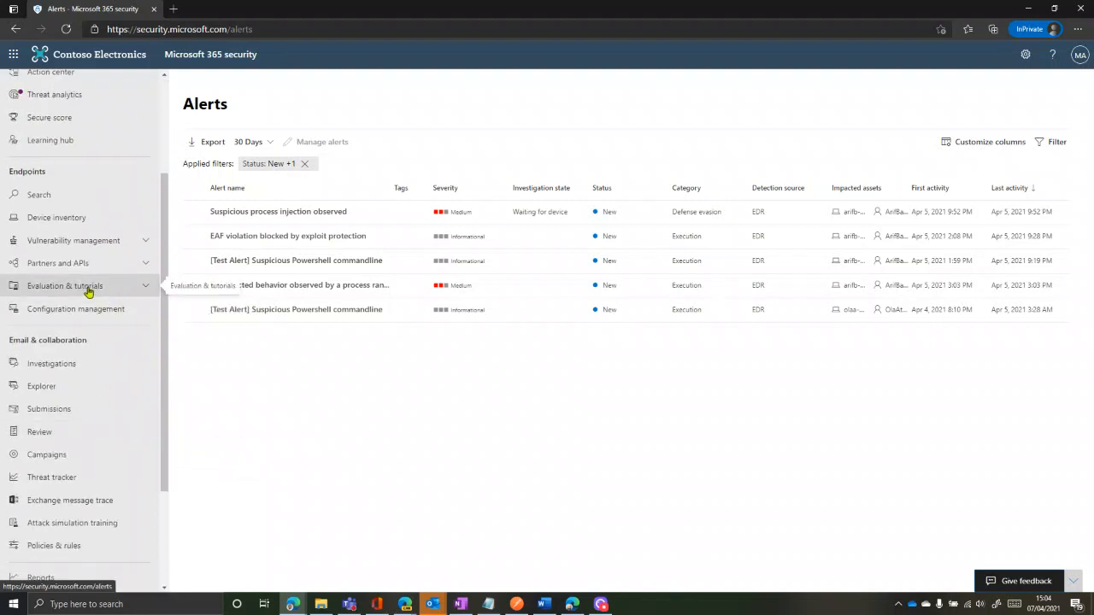
left_click(126, 295)
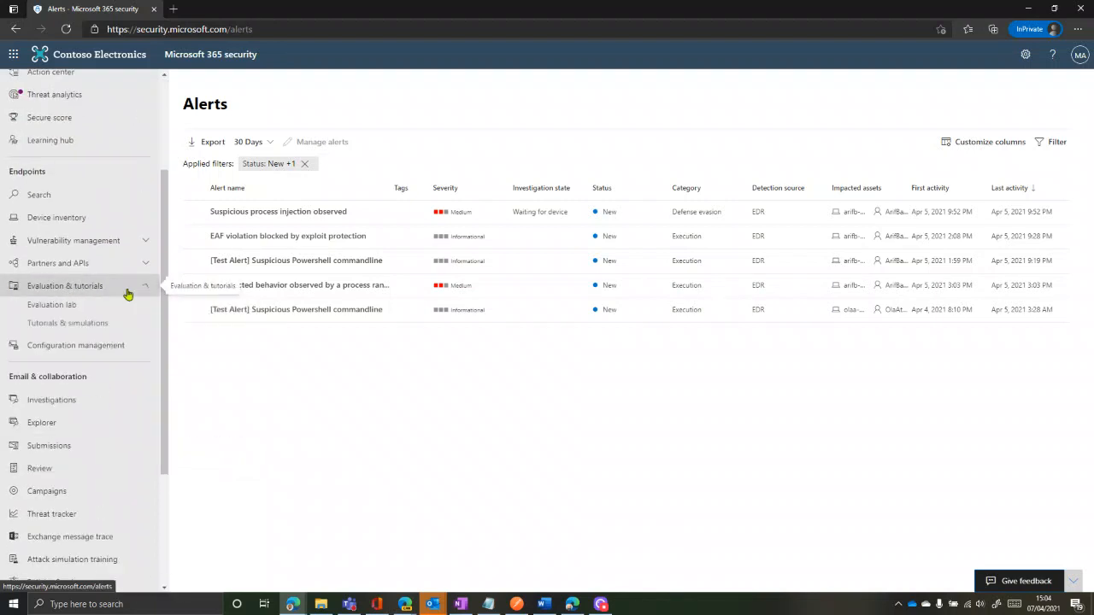
left_click(69, 313)
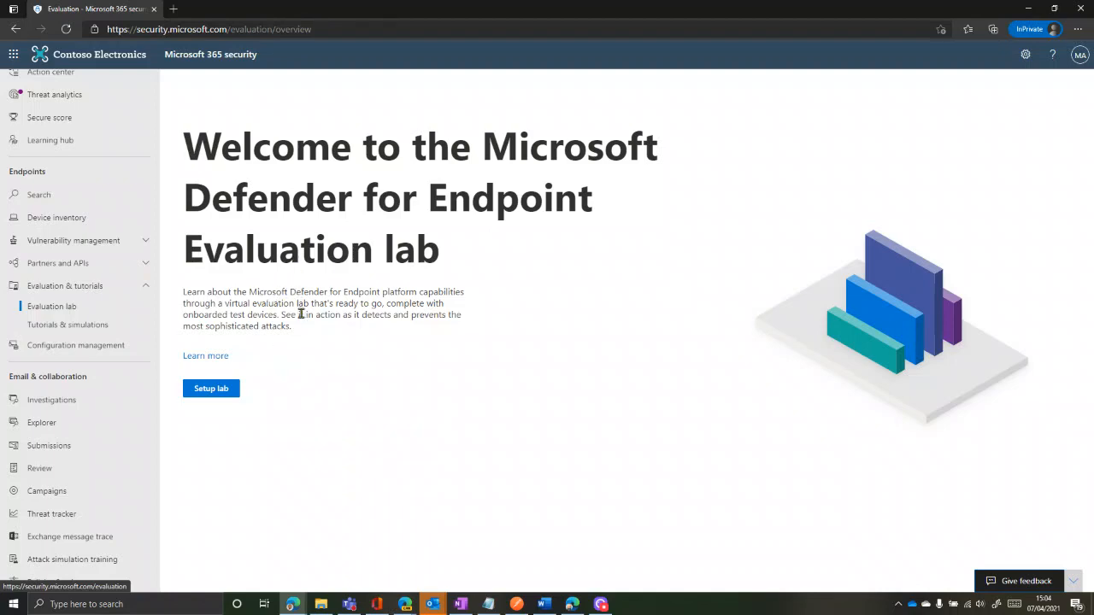
Start the lab setup and choose 4 devices for 48 hours each
left_click(227, 389)
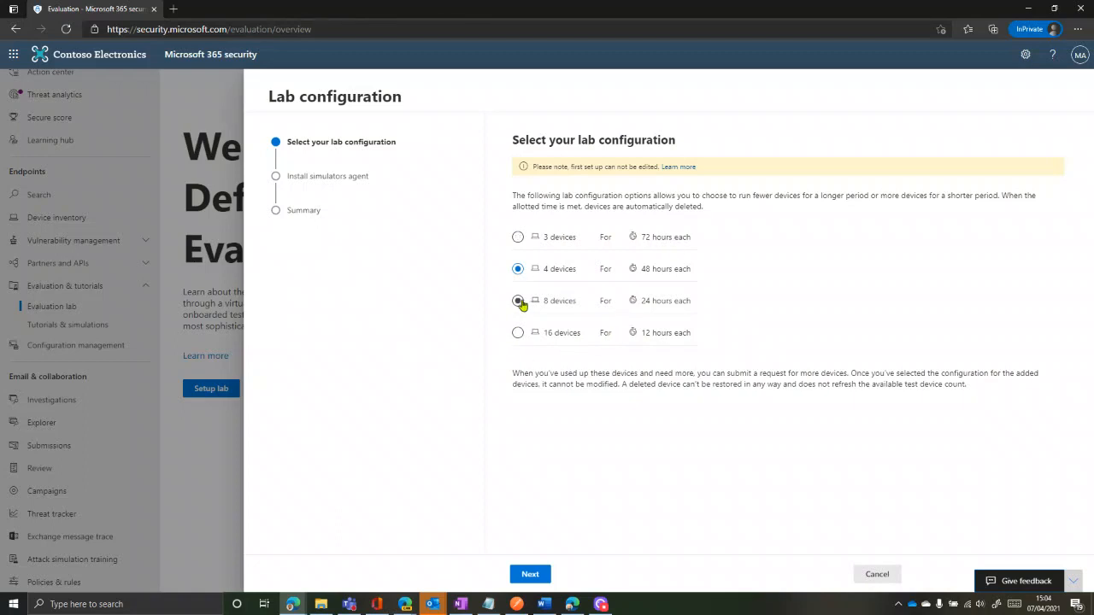
left_click(518, 332)
left_click(530, 574)
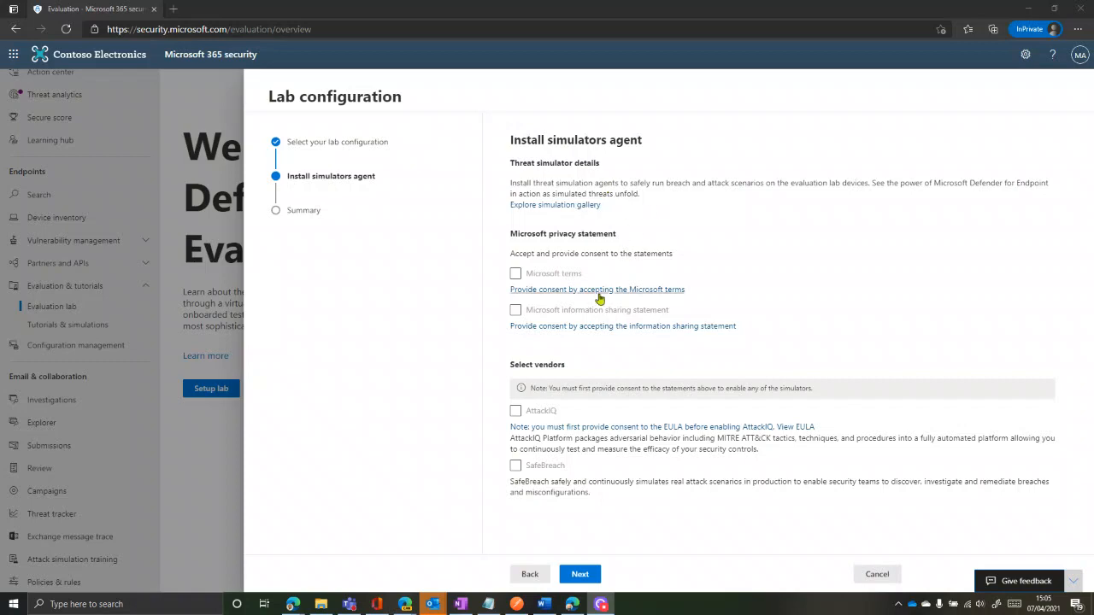
Accept the Microsoft terms, information sharing statement and AttackIQ licence agreement
left_click(606, 291)
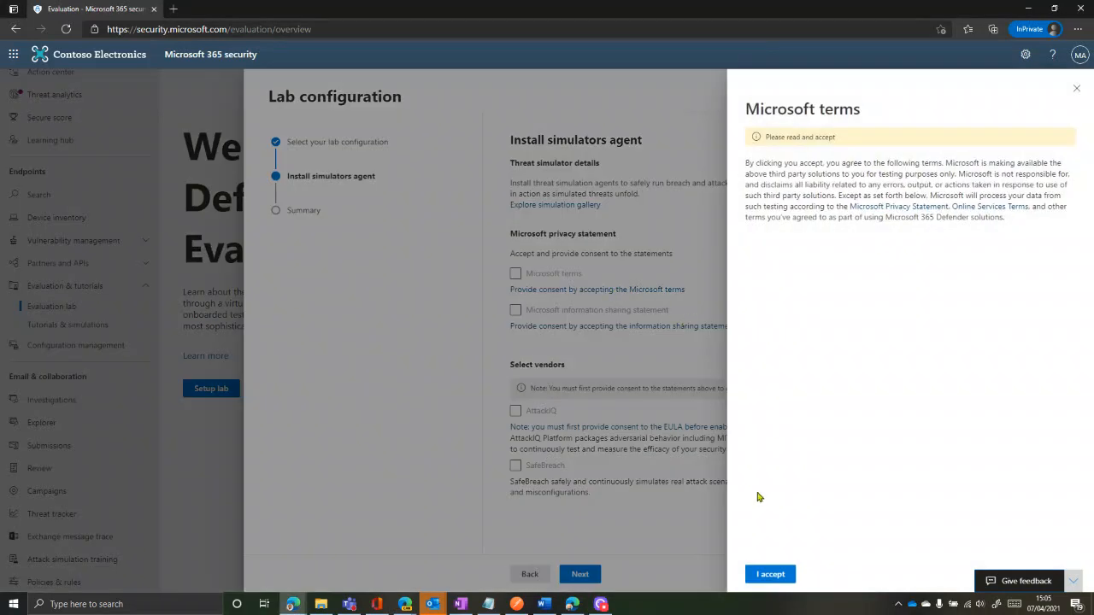
left_click(769, 575)
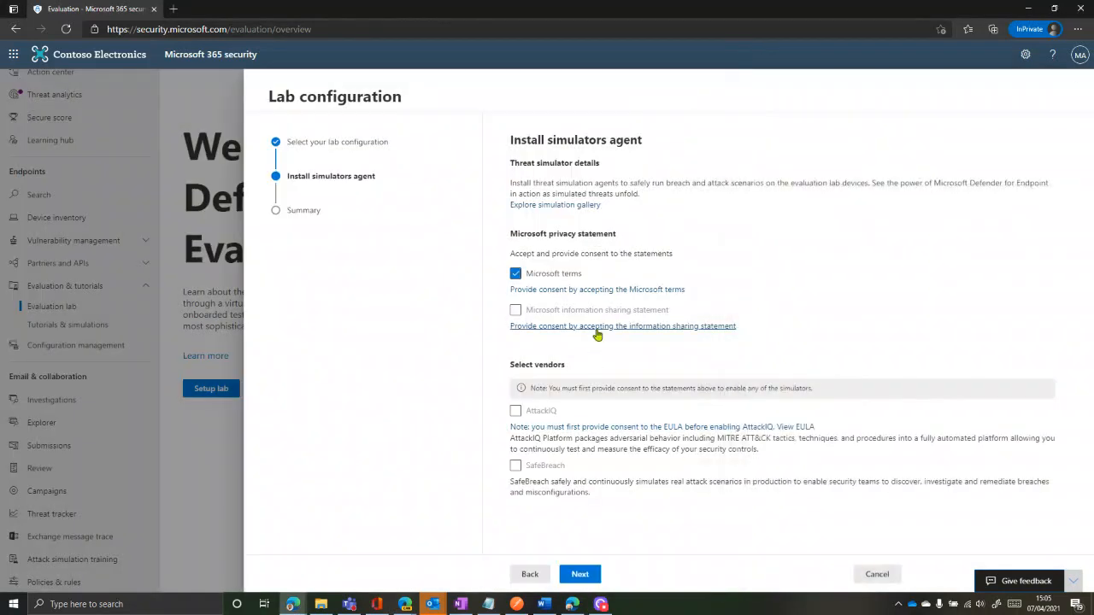
left_click(599, 328)
left_click(769, 574)
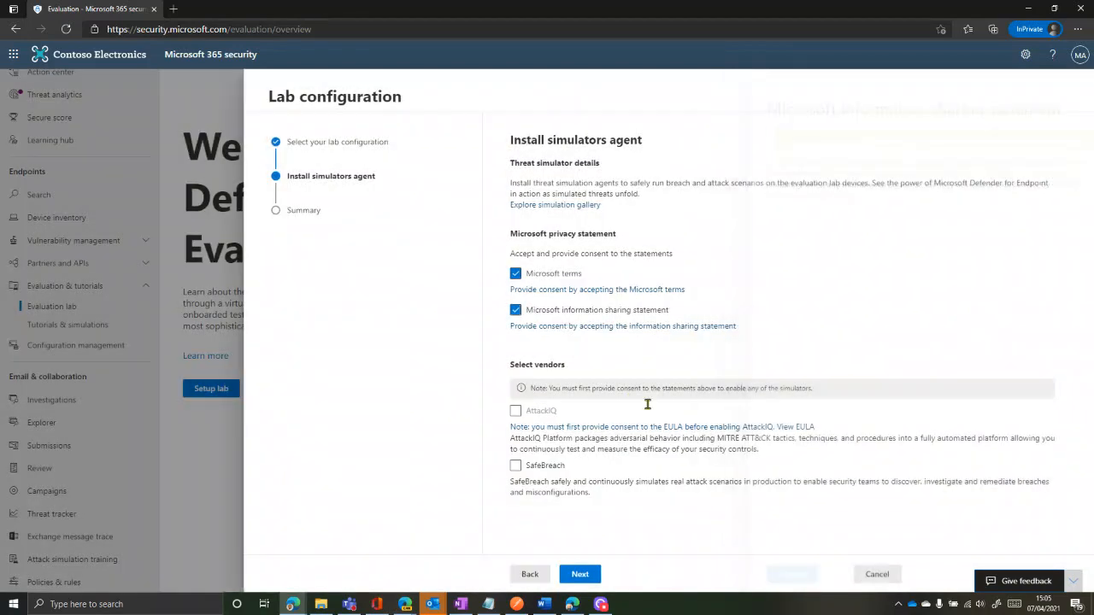
left_click(600, 429)
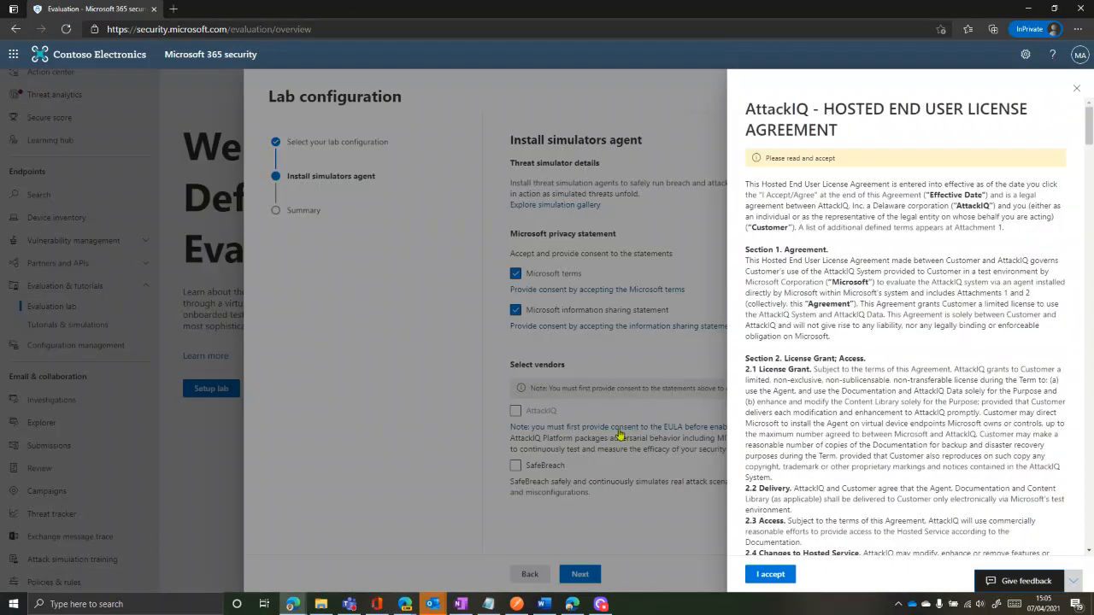
scroll(779, 580, "down", 10)
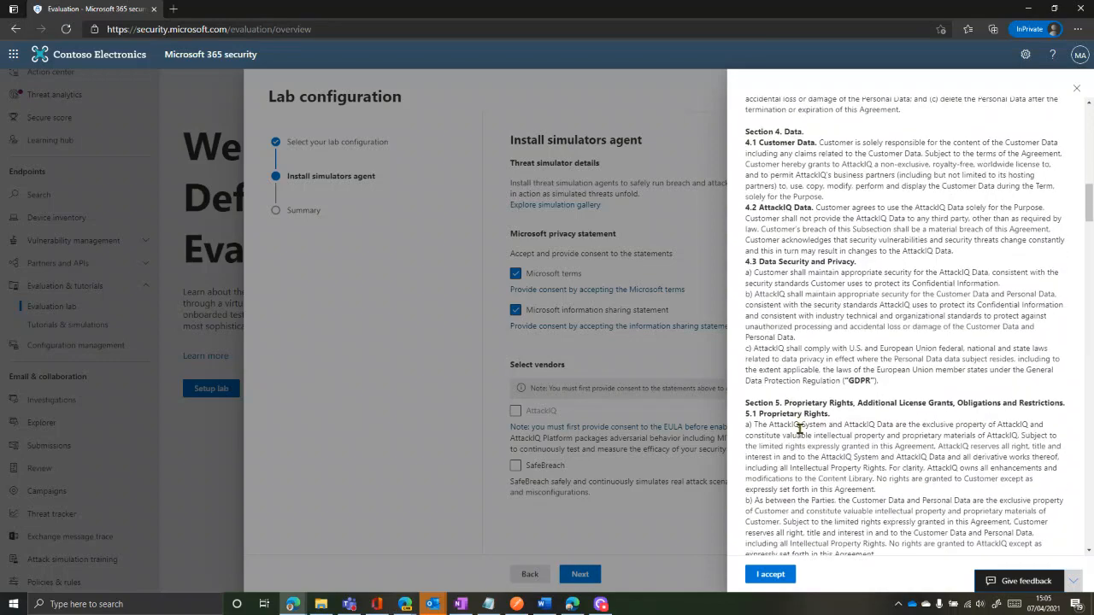
left_click(770, 574)
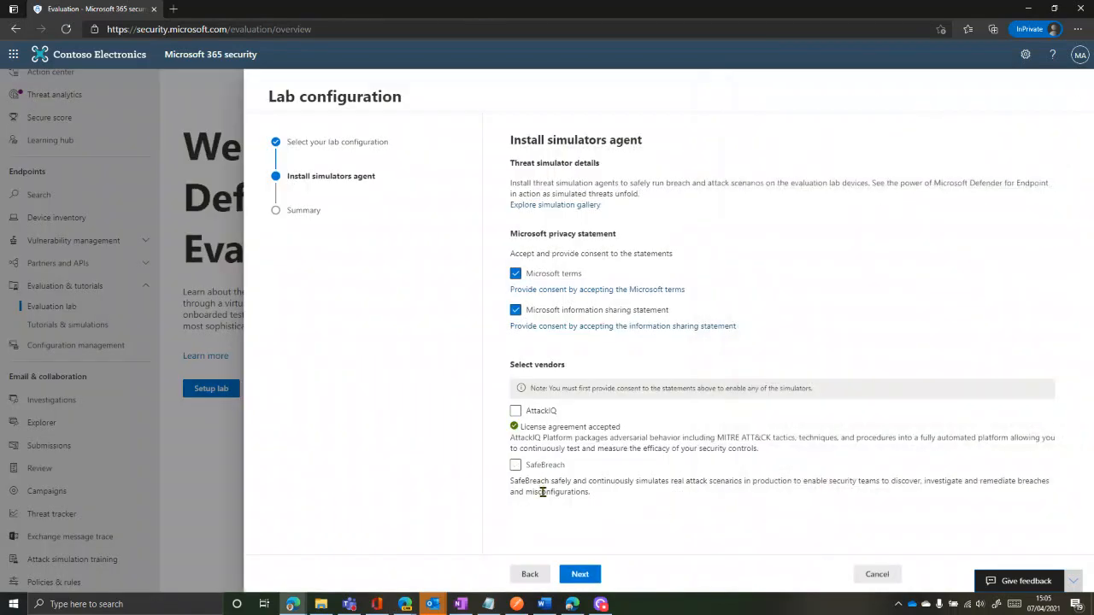
Enable the AttackIQ and SafeBreach simulators, enter the contact's name, and continue to Summary
left_click(515, 411)
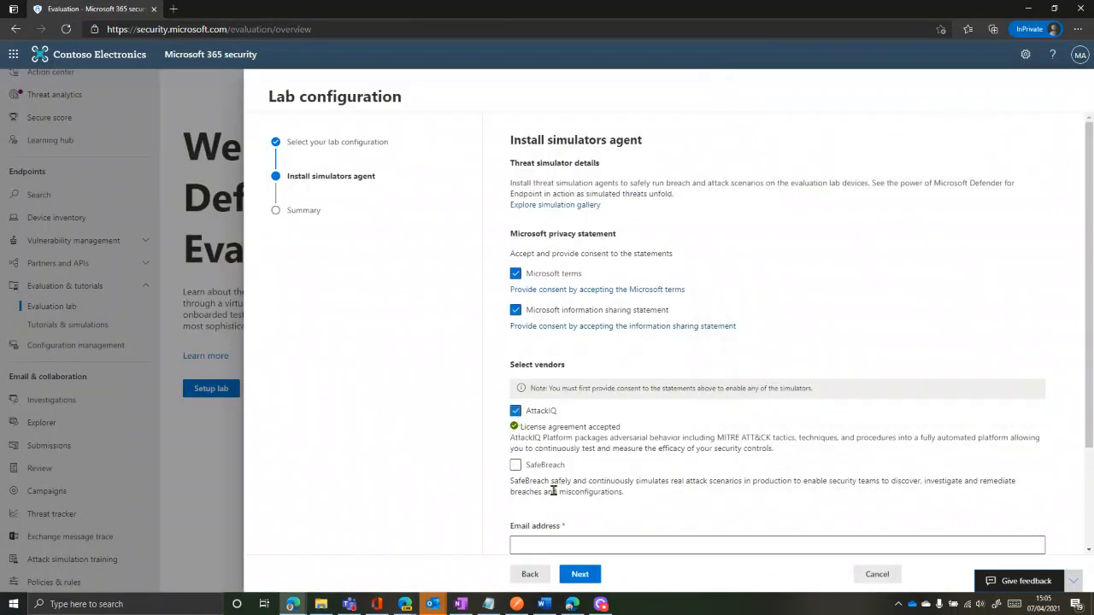
scroll(564, 487, "down", 3)
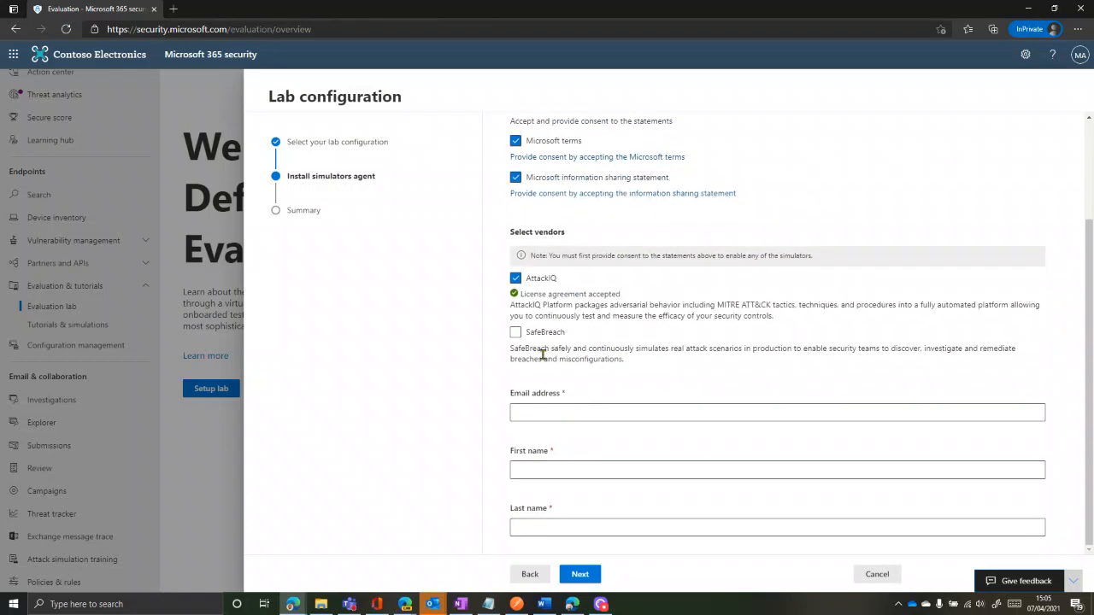
left_click(515, 332)
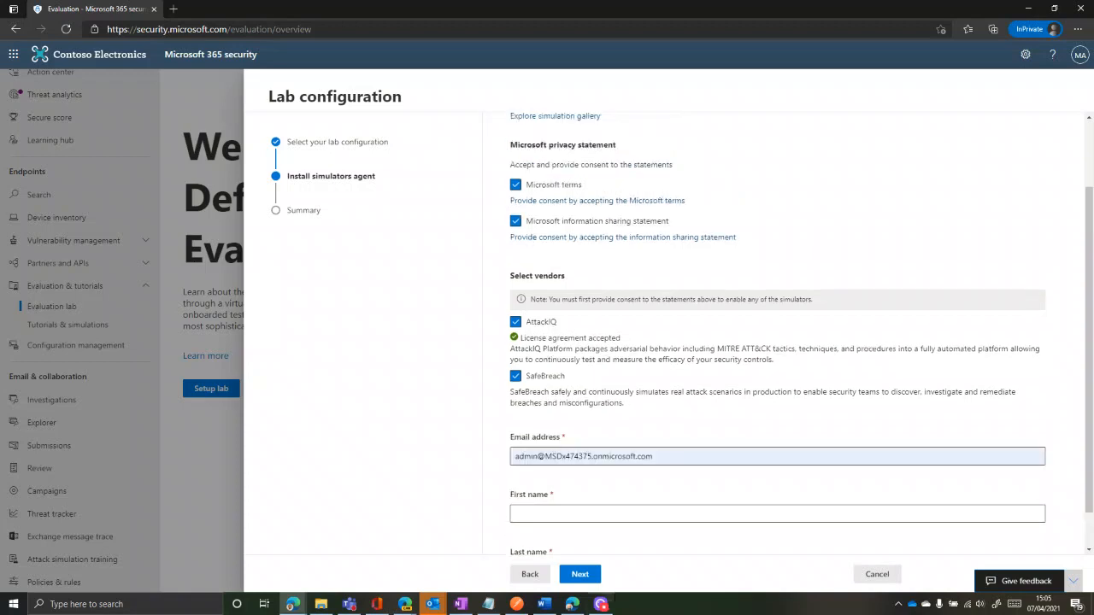
scroll(552, 462, "down", 1)
left_click(556, 471)
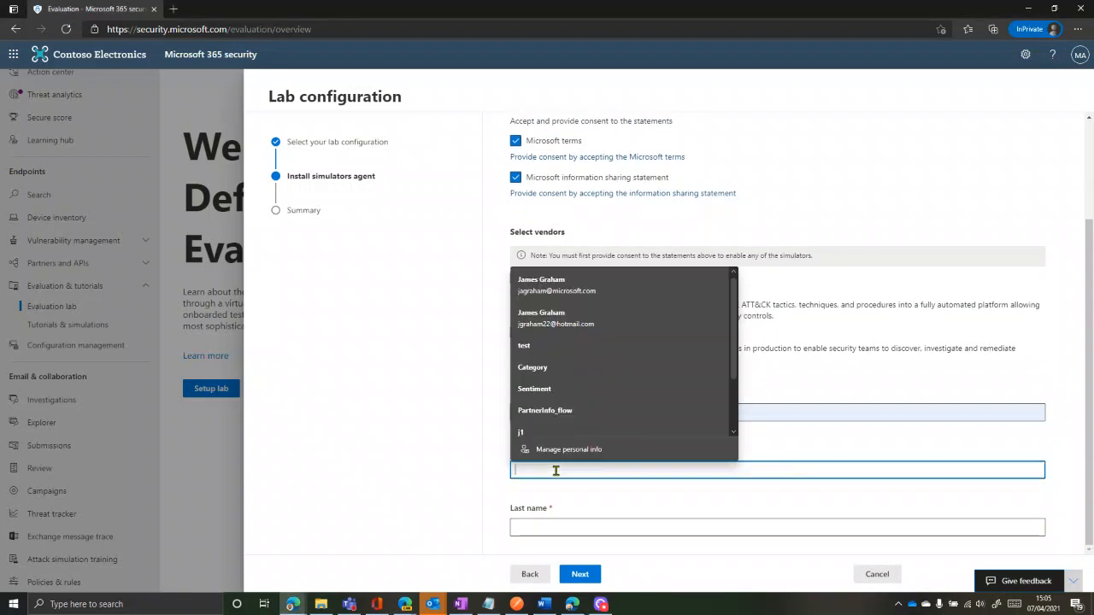
type("admin")
key("Tab")
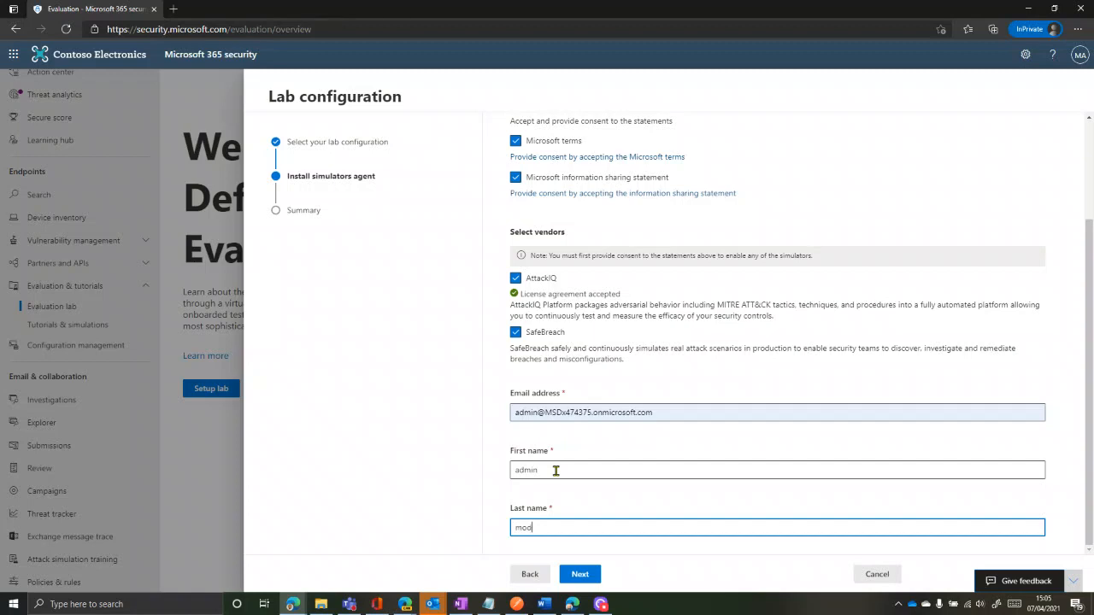
left_click(581, 575)
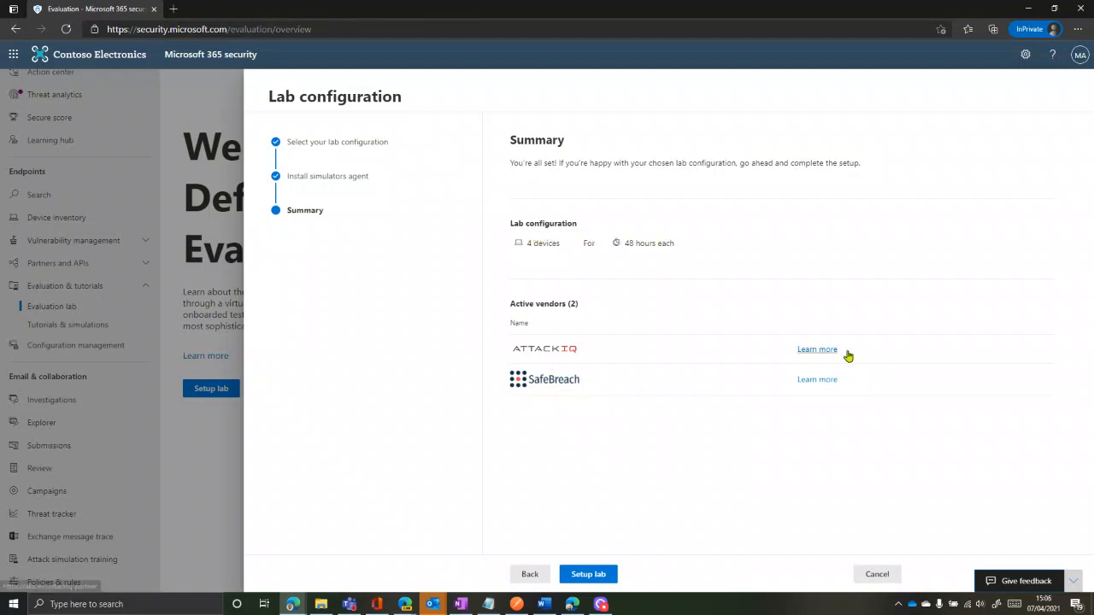
Confirm Setup lab on the Summary to create the 4-device, 48-hour lab
left_click(584, 573)
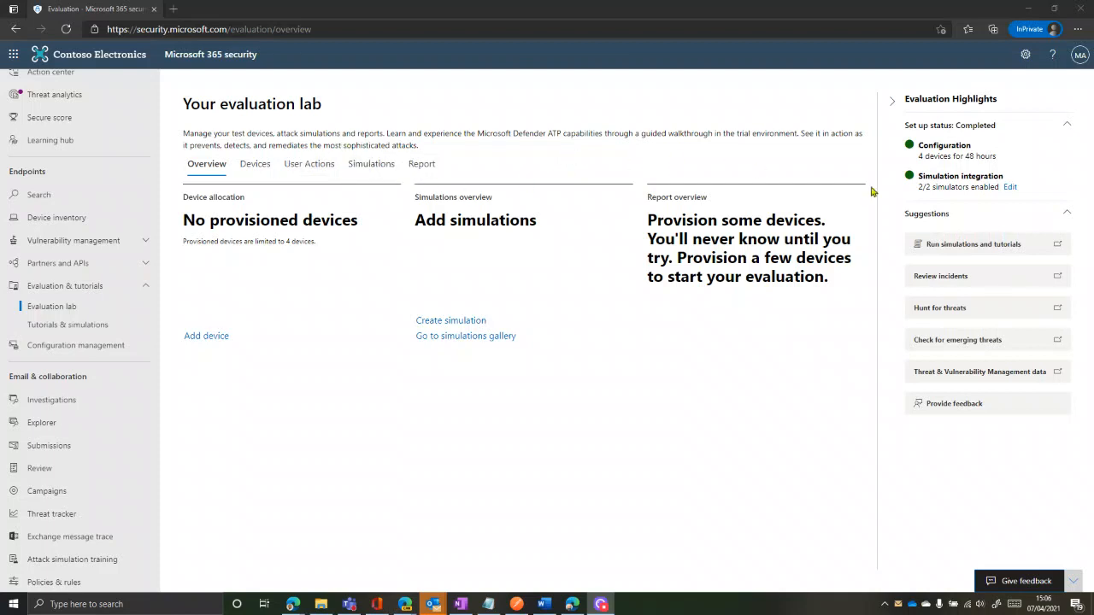
Add a Windows 10 test device, testmachine1, from the lab's Devices tab
left_click(249, 171)
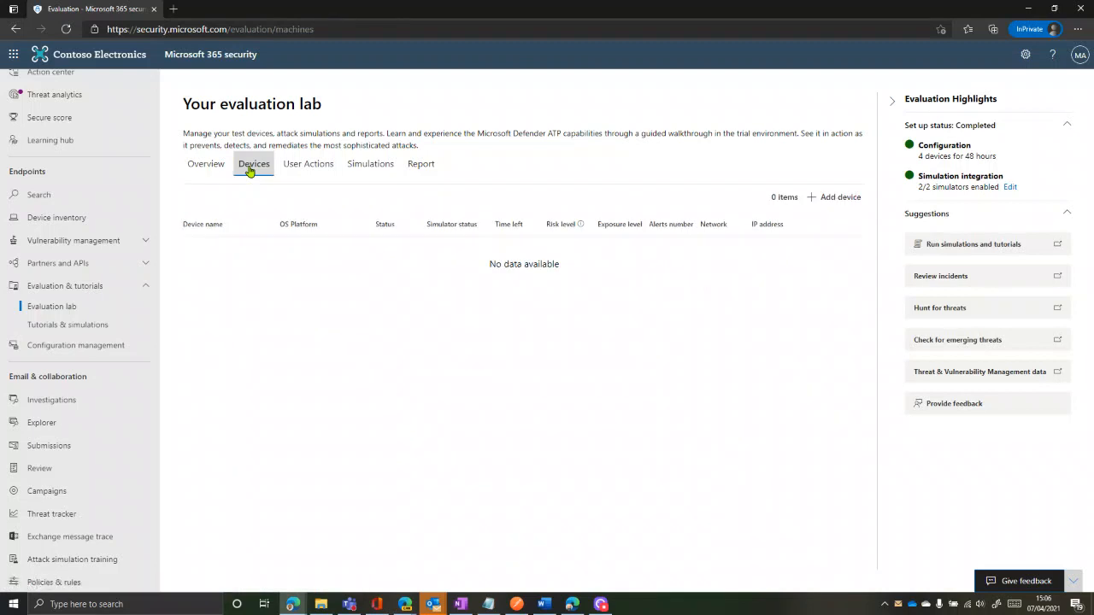
left_click(812, 198)
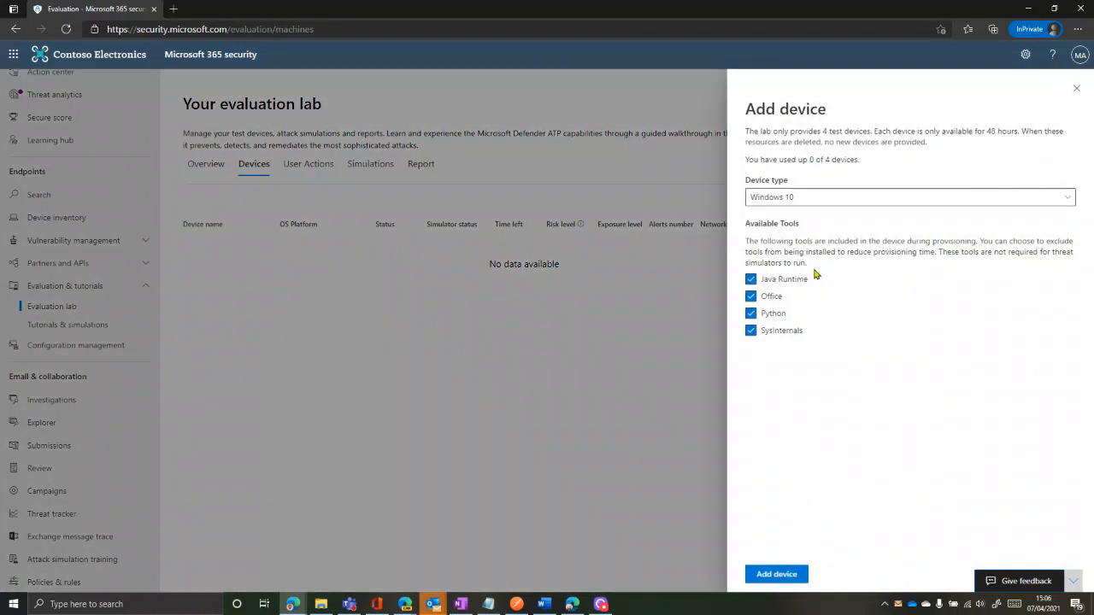
left_click(795, 197)
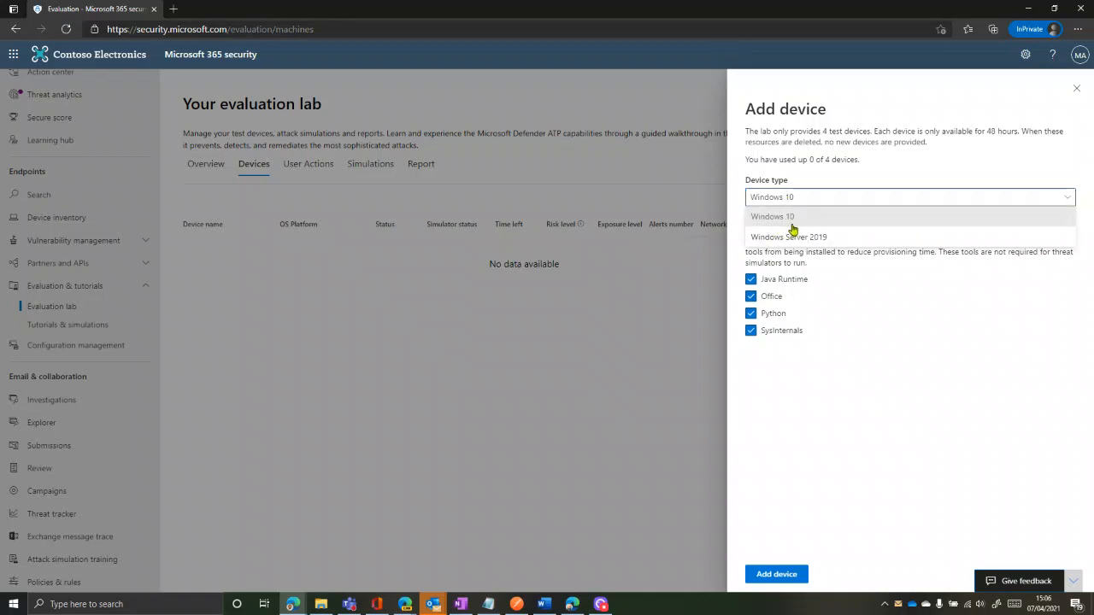
left_click(812, 217)
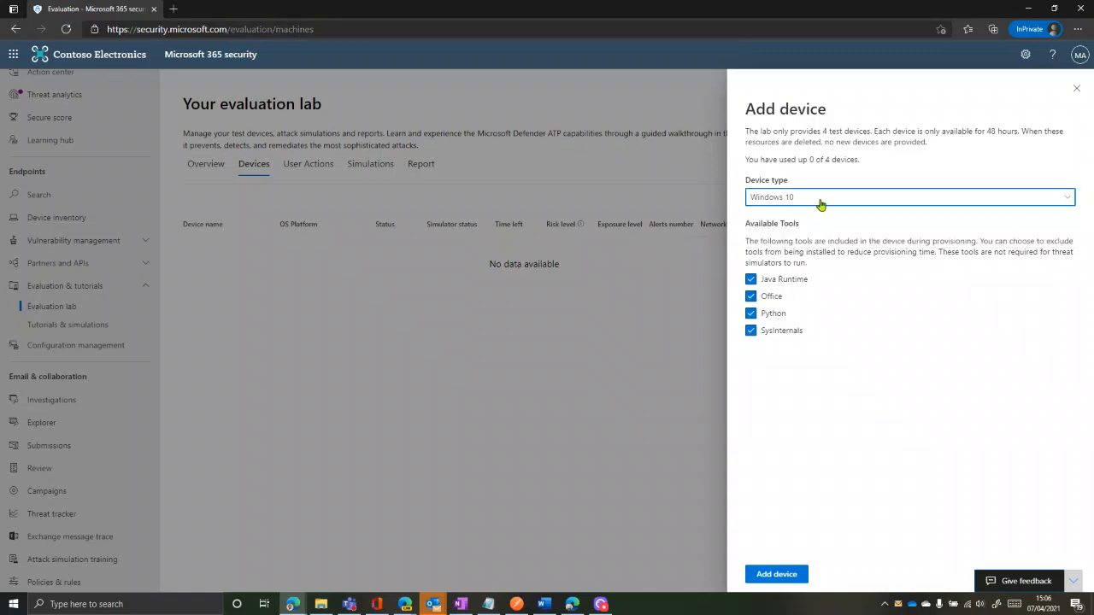
left_click(800, 260)
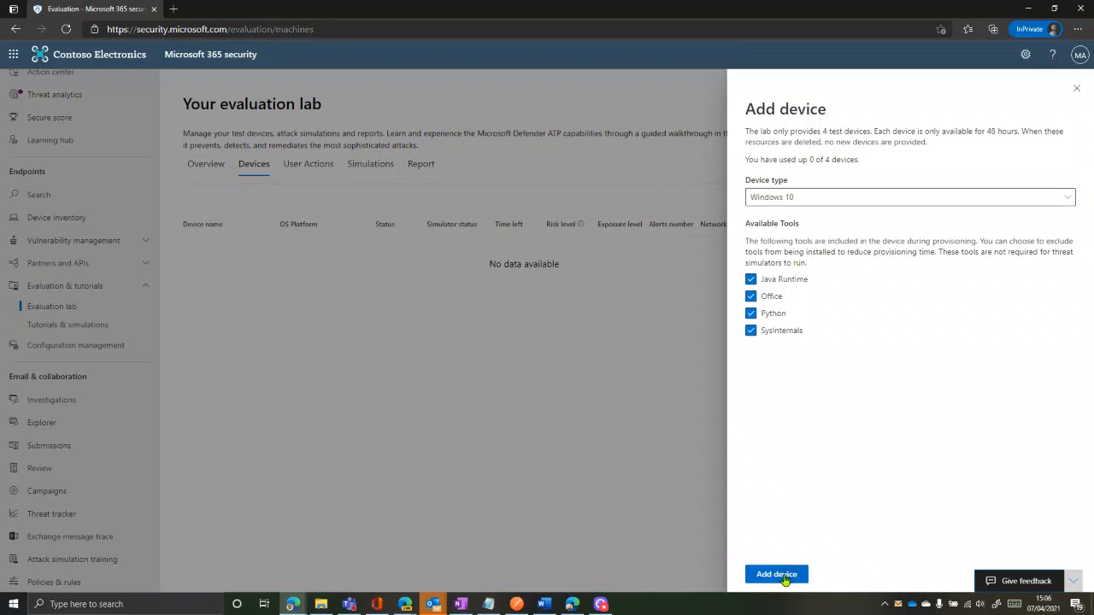
left_click(778, 574)
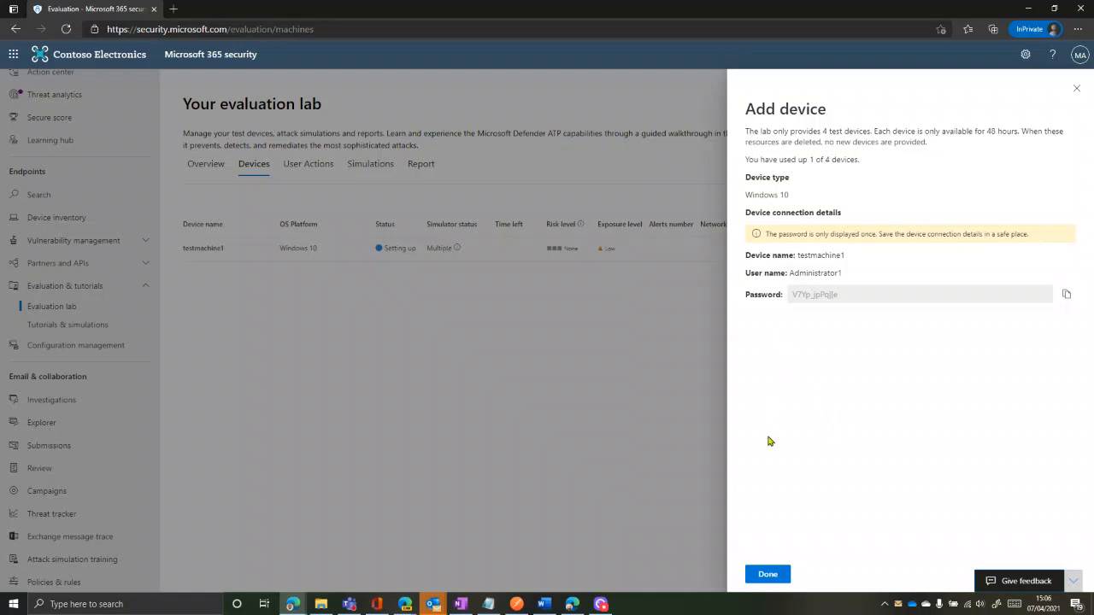
Close the connection details and review the lab's Overview and Devices tabs
left_click(760, 575)
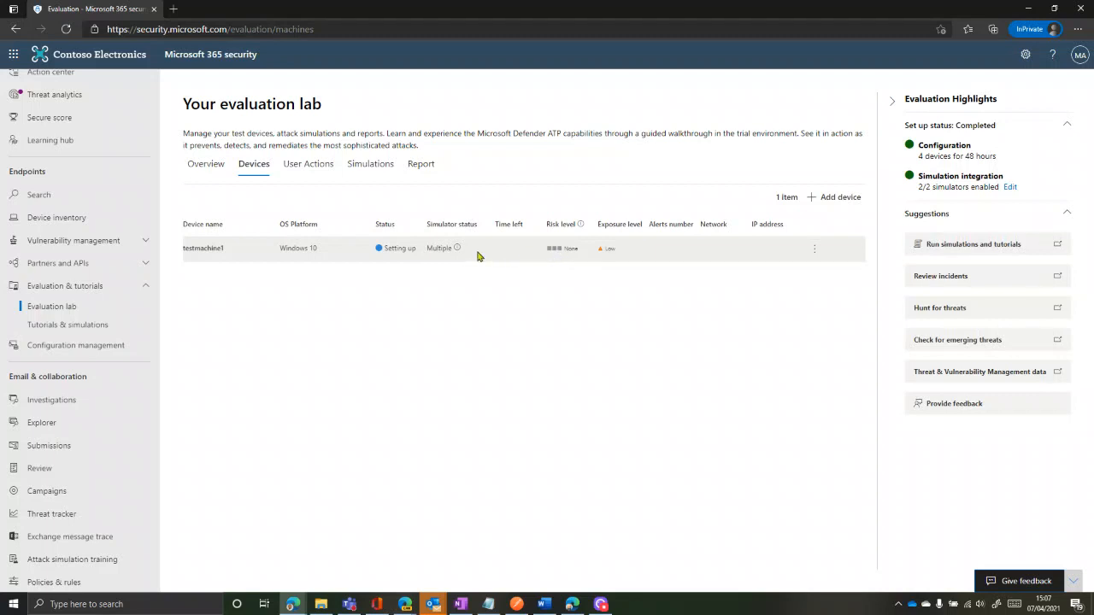
left_click(212, 169)
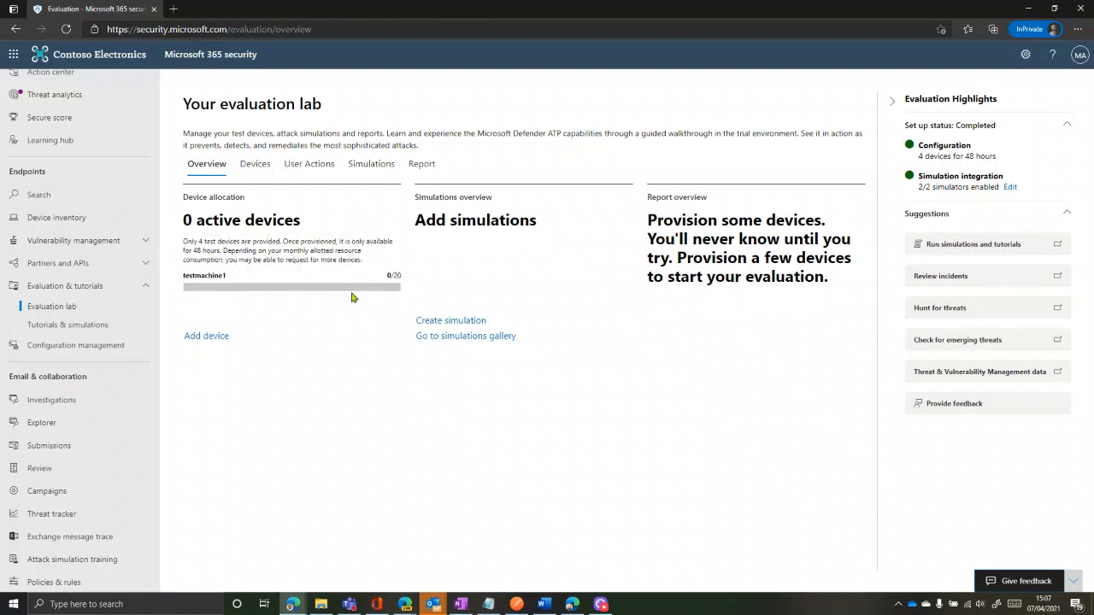
left_click(257, 165)
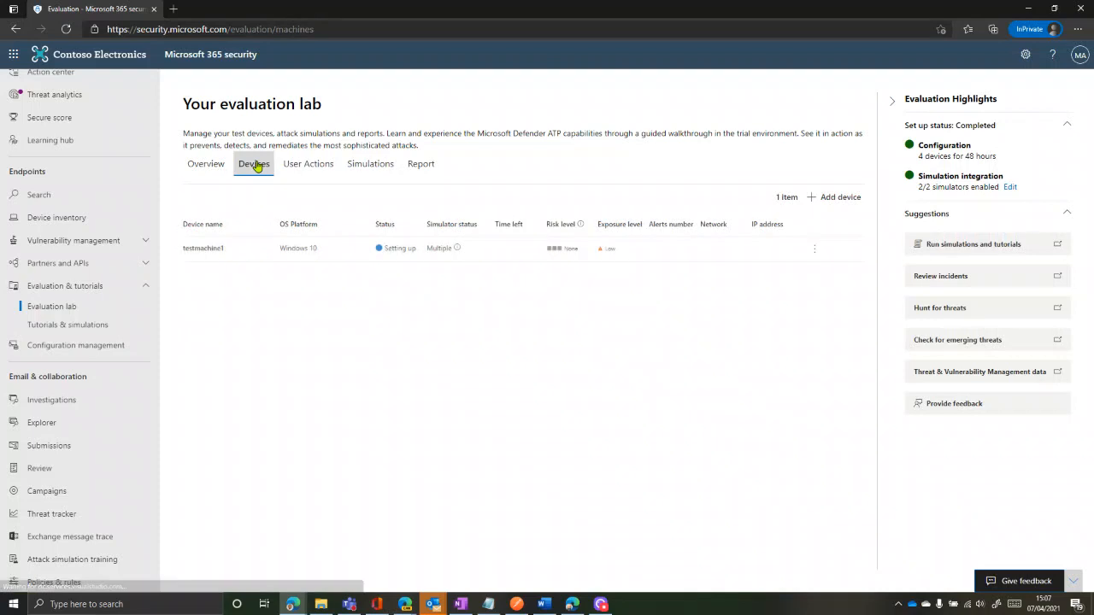
Start adding another device with Windows Server 2019 as the device type
left_click(840, 199)
left_click(848, 202)
left_click(807, 232)
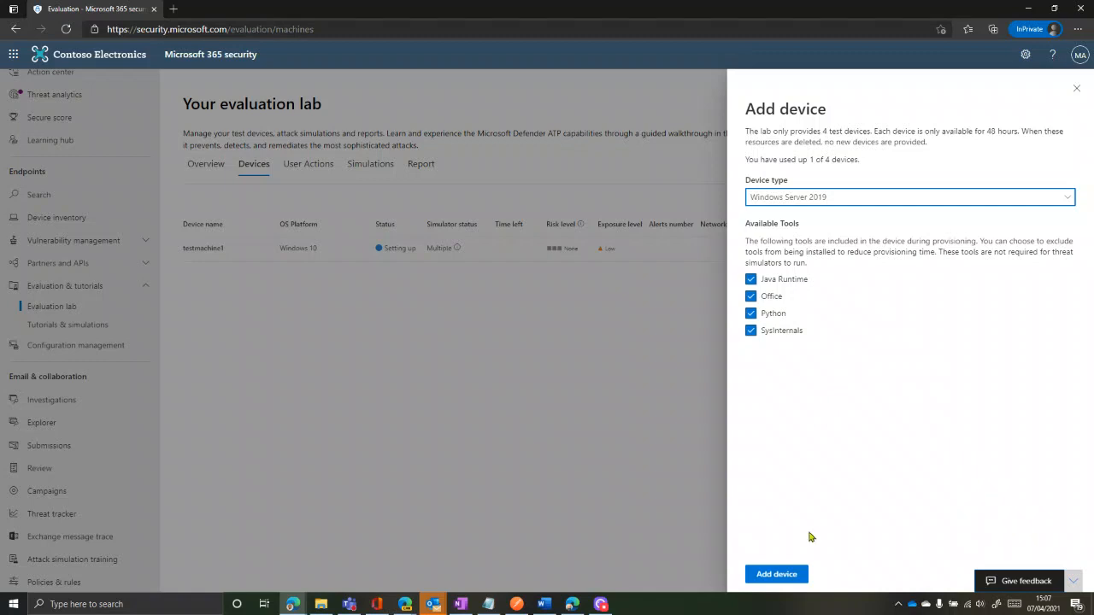
Add the Windows Server 2019 device, testserver2, and close the connection details
left_click(787, 577)
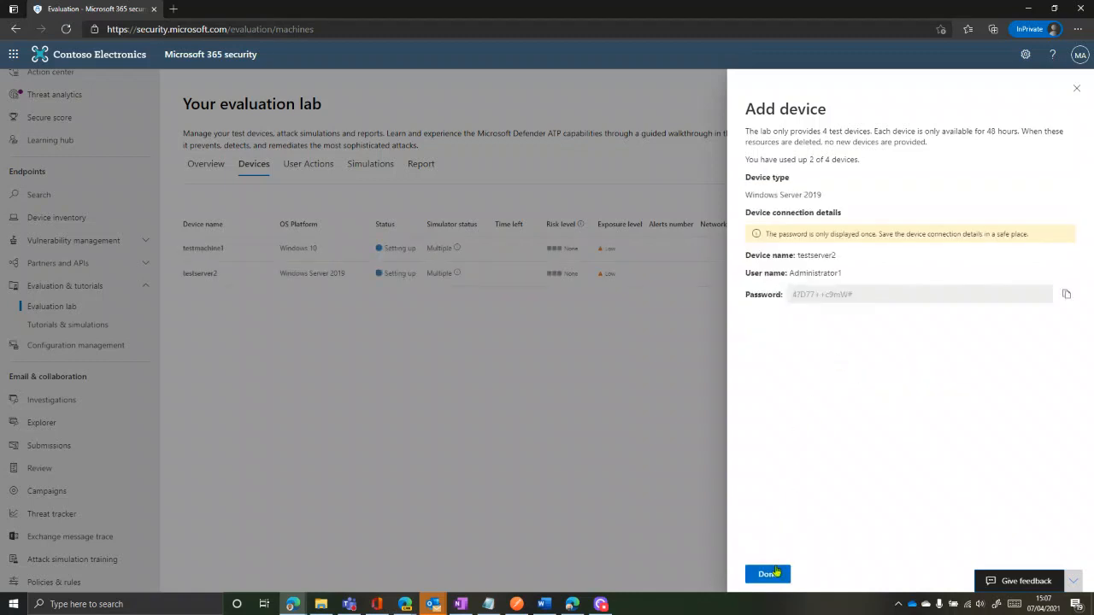
left_click(773, 575)
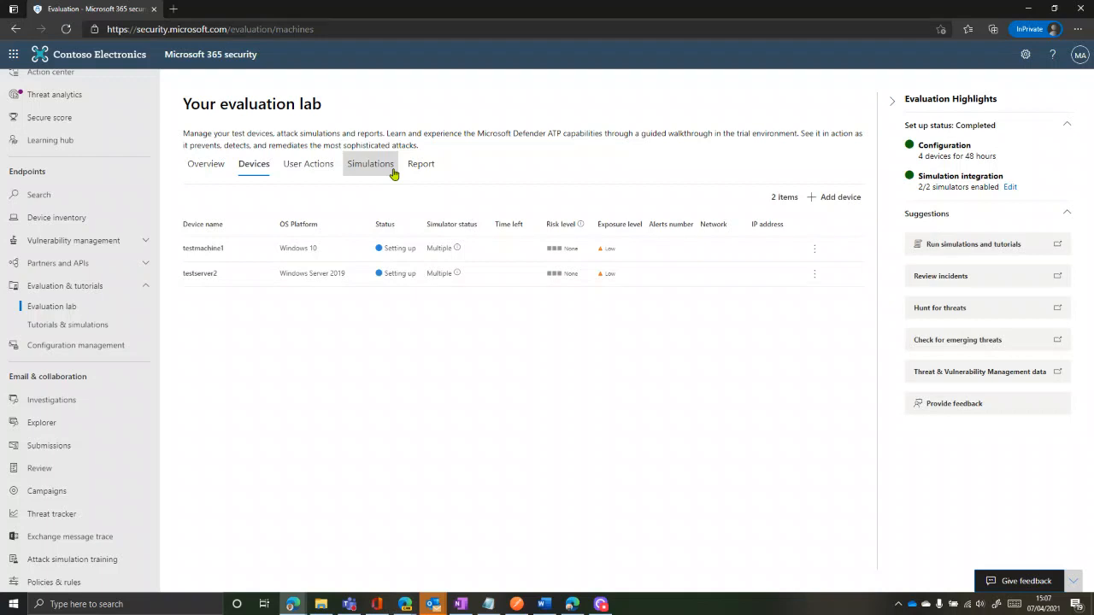
View the lab overview showing testmachine1 and testserver2 active at 47/48 hours
left_click(204, 167)
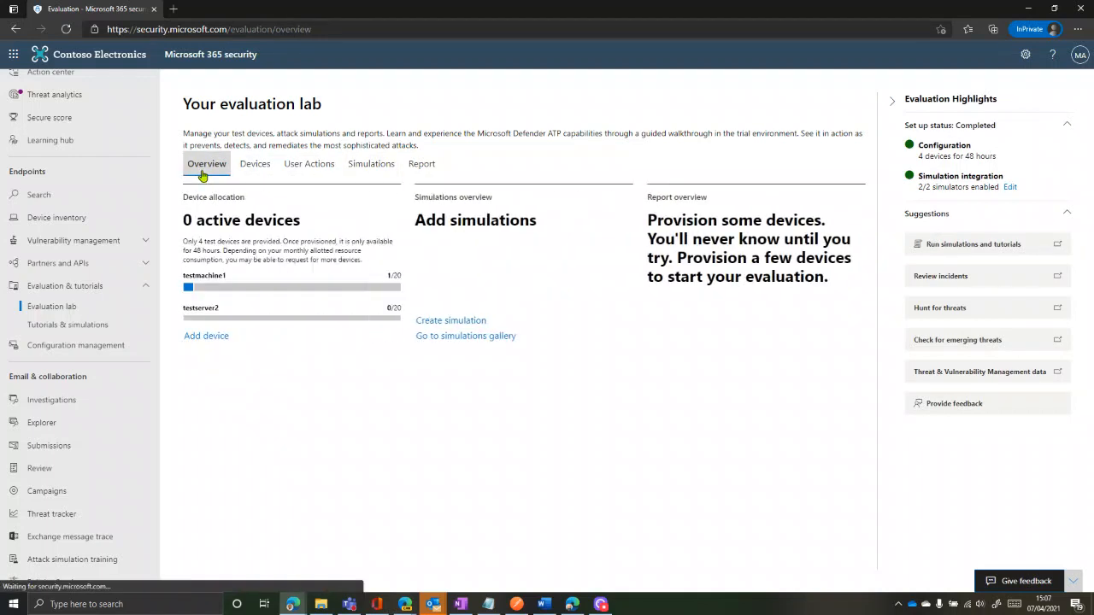
mouse_move(214, 288)
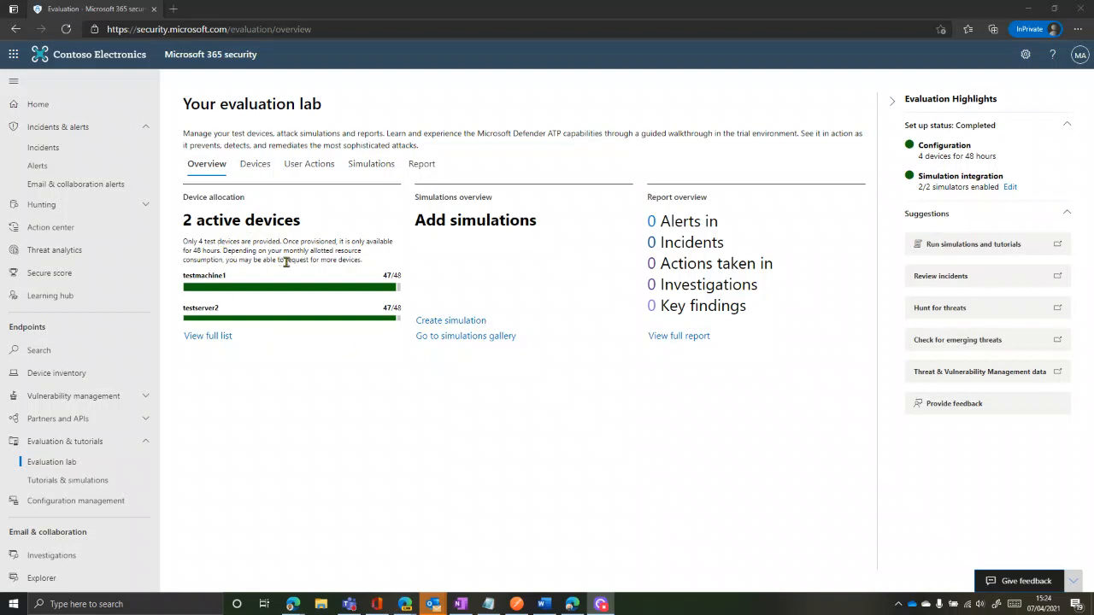
left_click(460, 323)
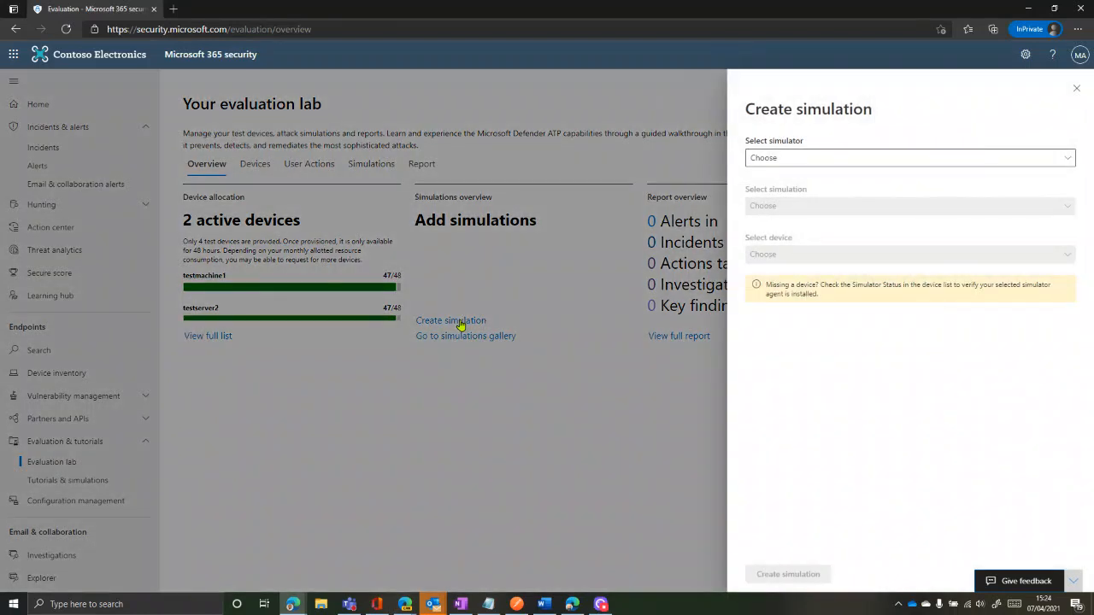
left_click(804, 163)
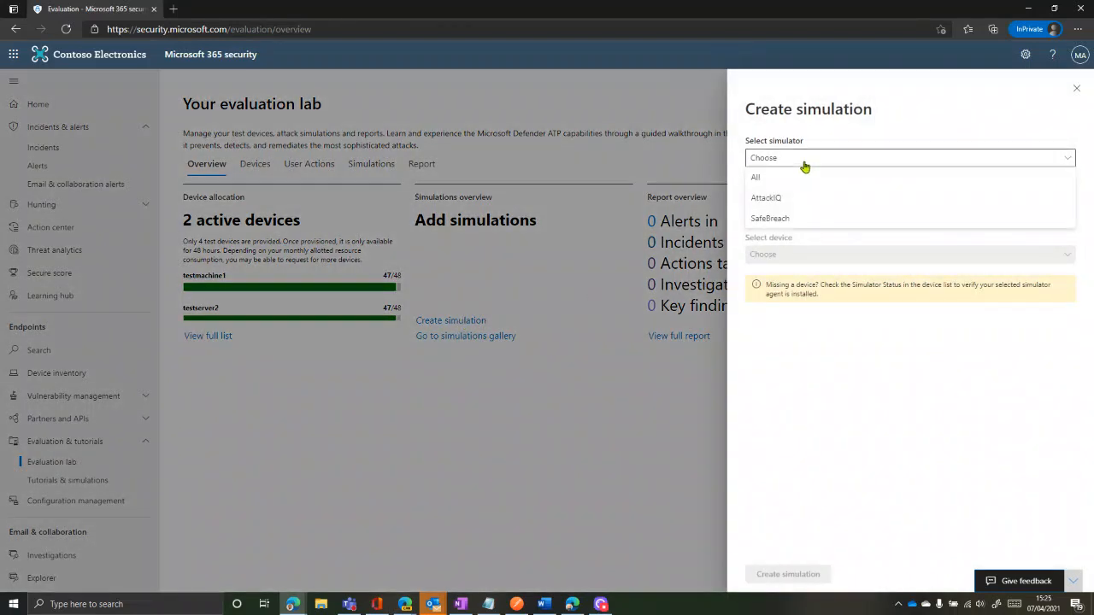
left_click(779, 178)
left_click(791, 163)
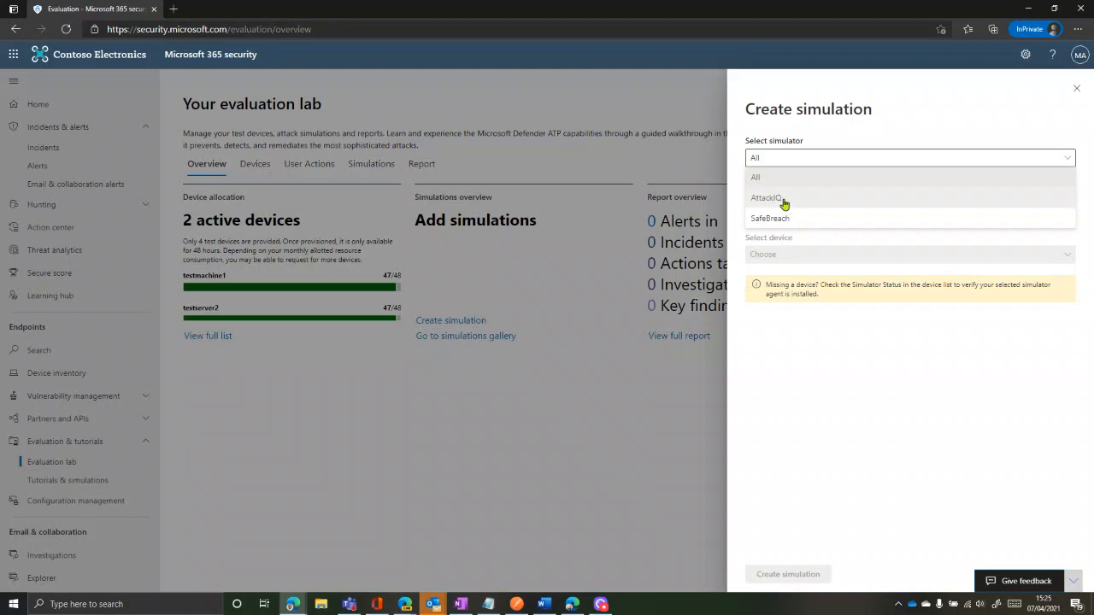
left_click(774, 177)
left_click(798, 208)
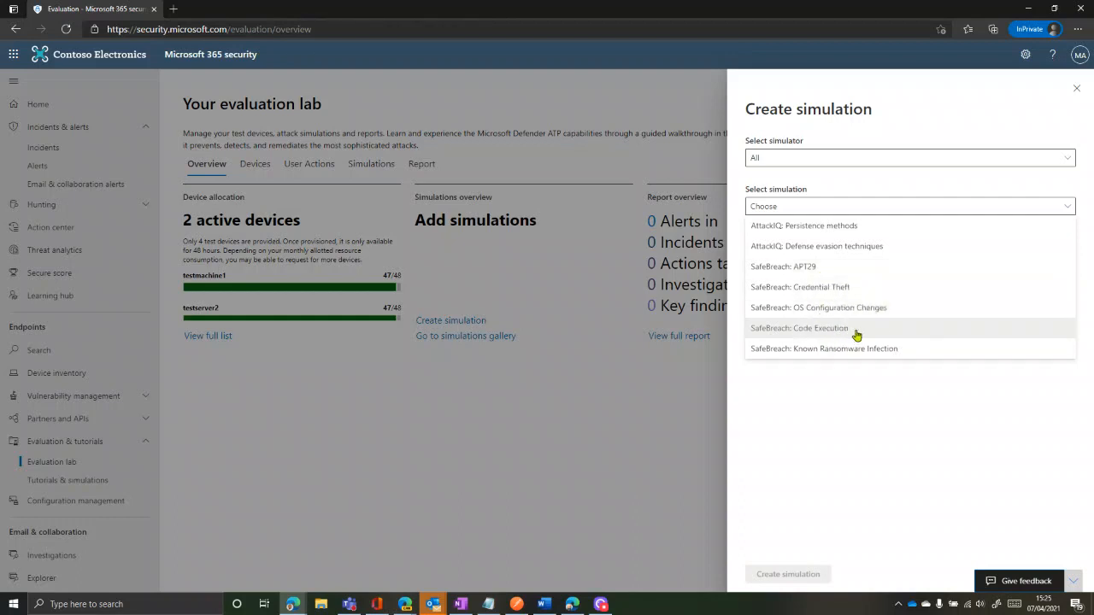
left_click(853, 227)
left_click(860, 264)
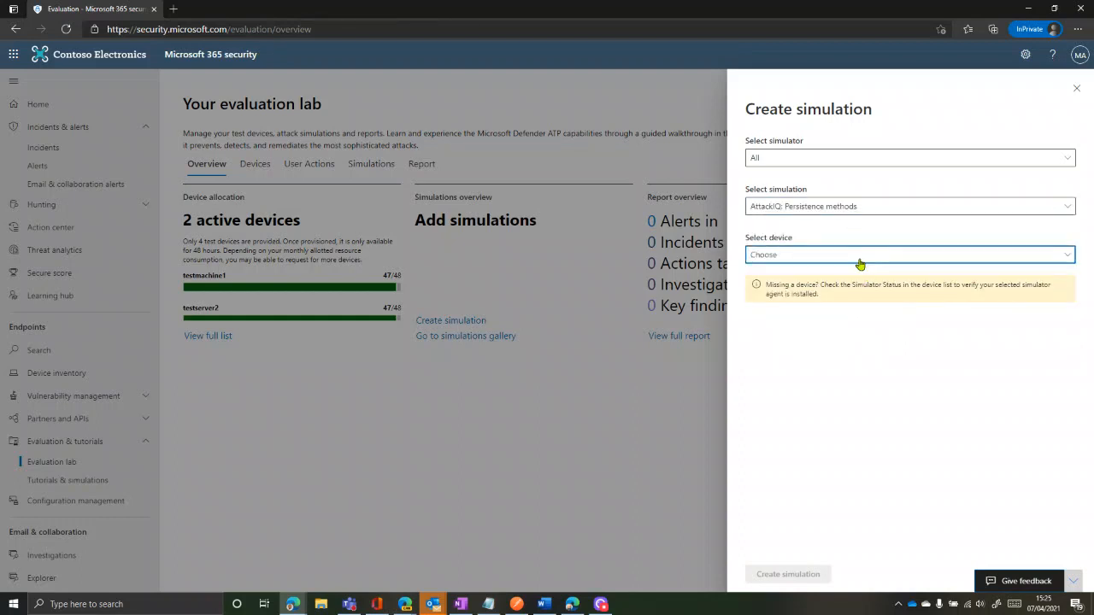
left_click(826, 210)
left_click(853, 208)
left_click(1043, 259)
left_click(1077, 89)
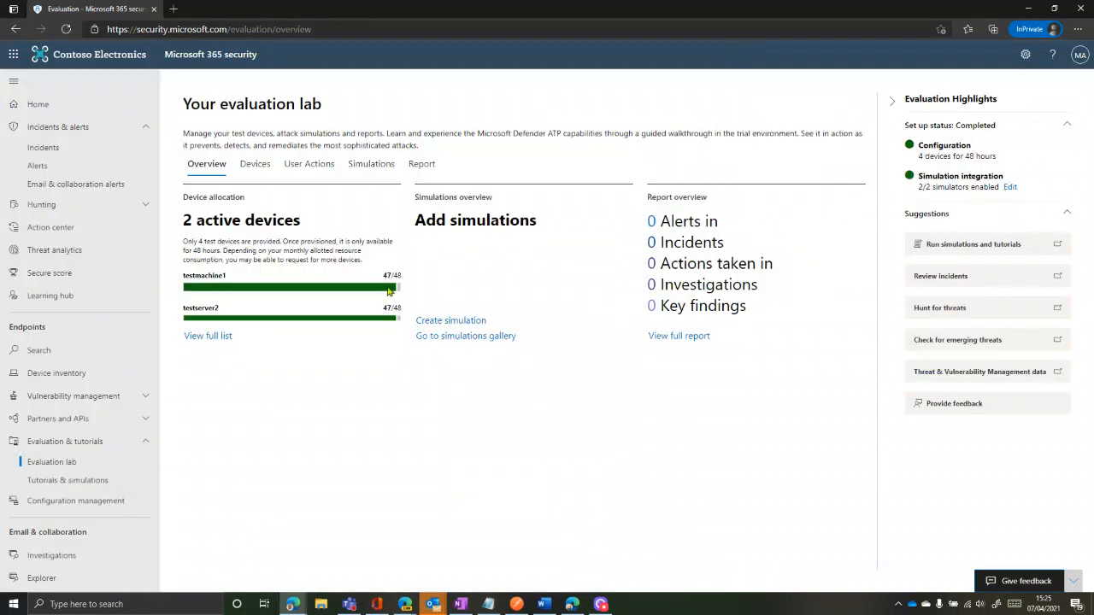
Configure a SafeBreach APT29 simulation targeting testmachine1 from the lab overview
left_click(257, 167)
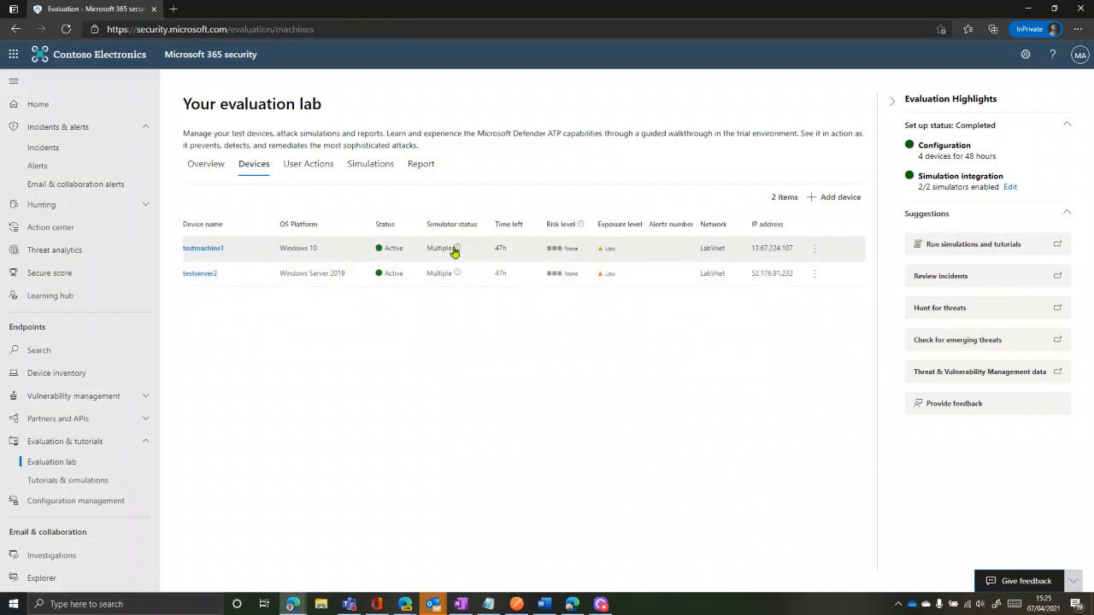
mouse_move(457, 250)
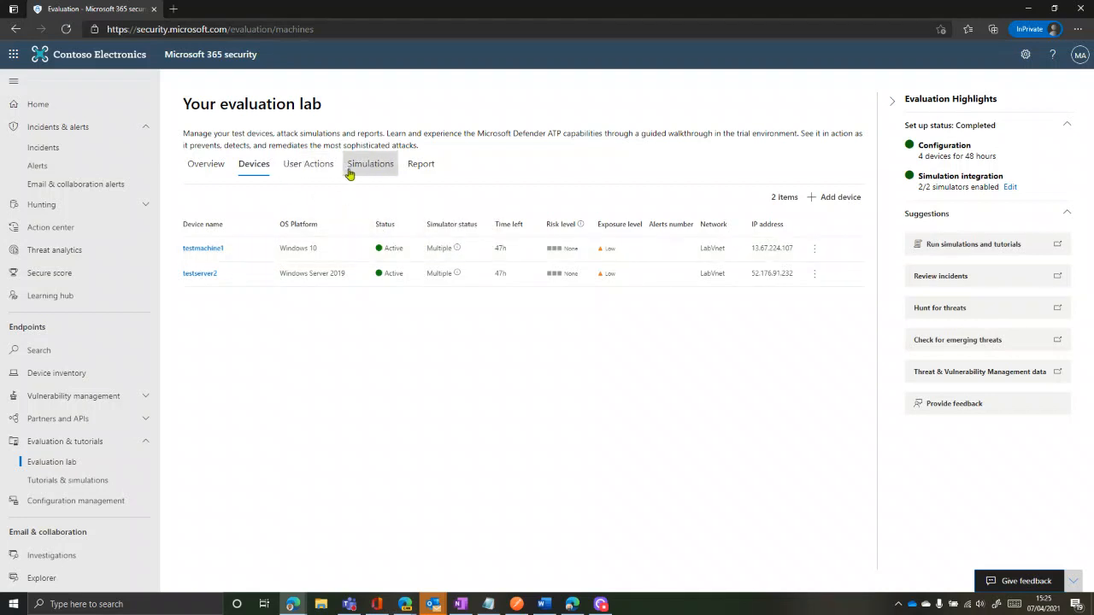
left_click(206, 168)
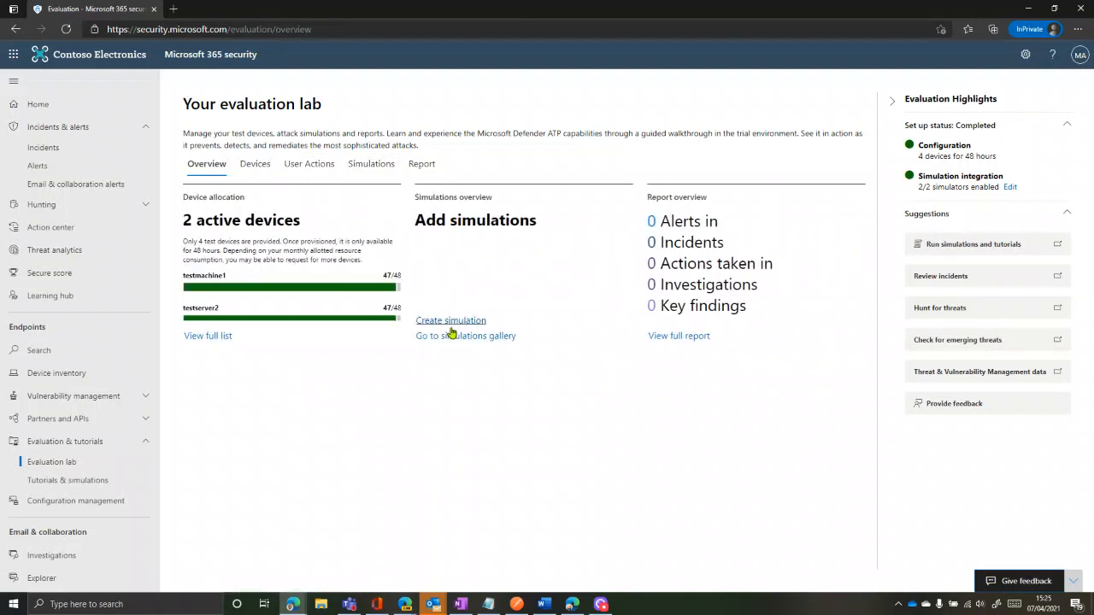
left_click(460, 323)
left_click(759, 159)
left_click(778, 215)
left_click(783, 210)
left_click(779, 230)
left_click(798, 253)
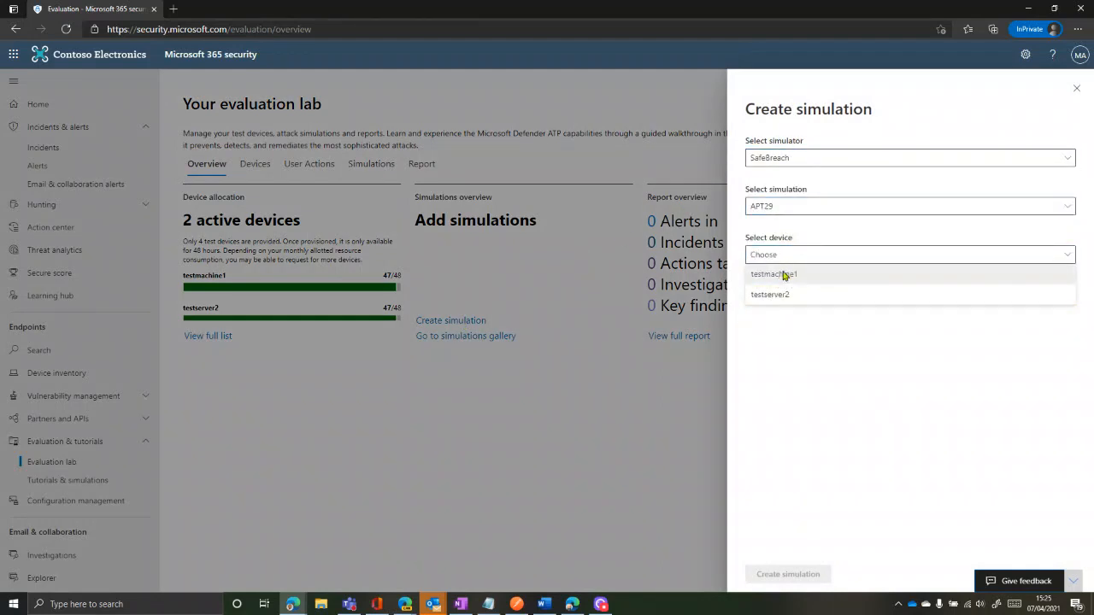
left_click(784, 274)
Submit the APT29 simulation, dismiss the failure message, and reopen Create simulation
left_click(788, 574)
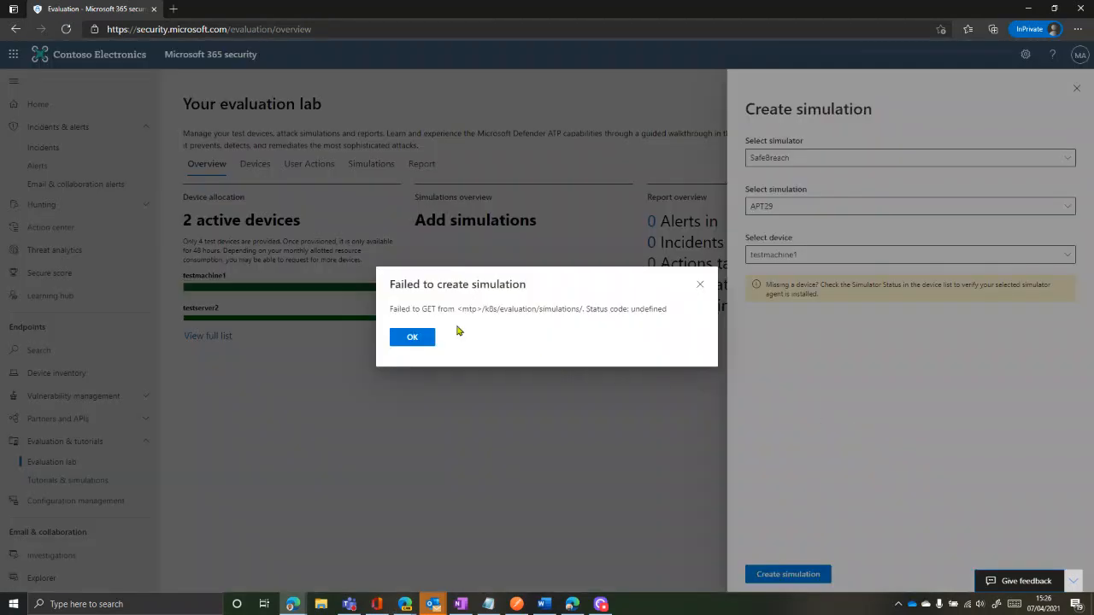
left_click(413, 338)
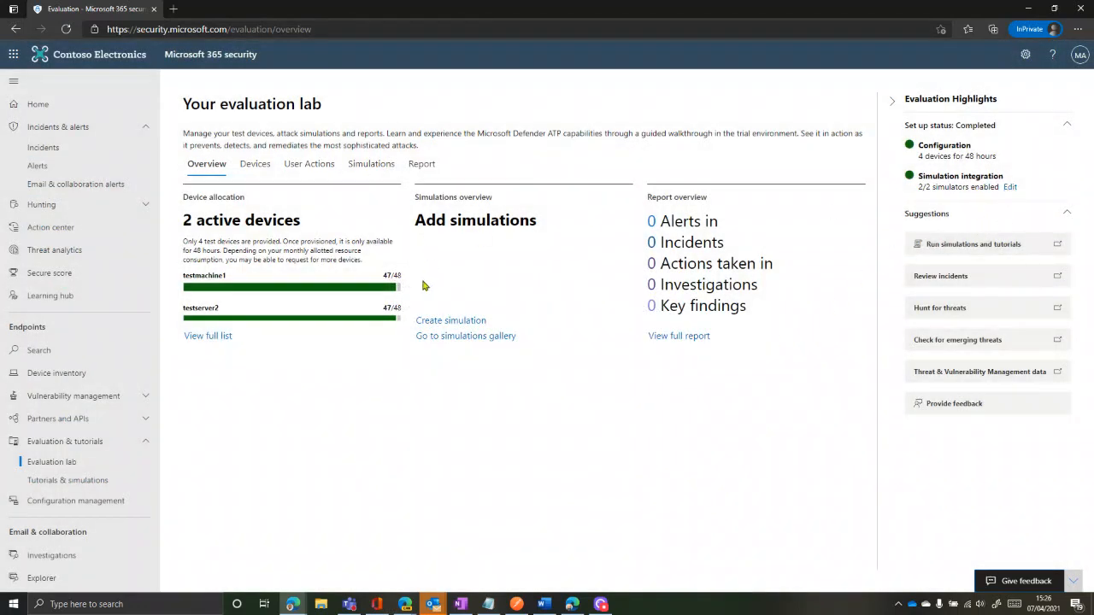
left_click(433, 322)
Resubmit the SafeBreach APT29 simulation on testmachine1 and dismiss the already-running error
left_click(824, 159)
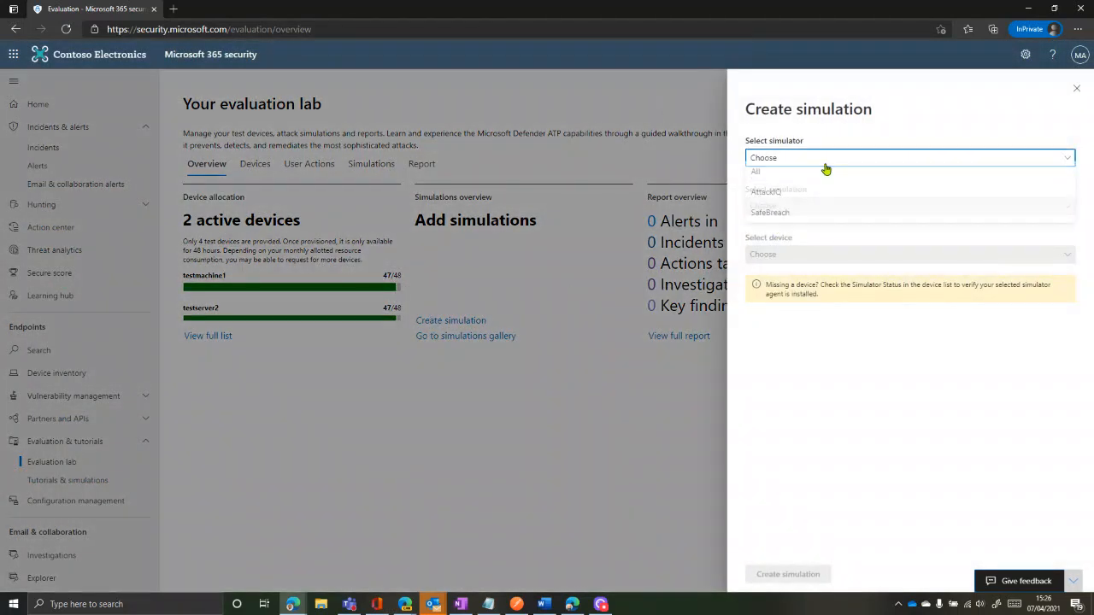
left_click(771, 220)
left_click(789, 207)
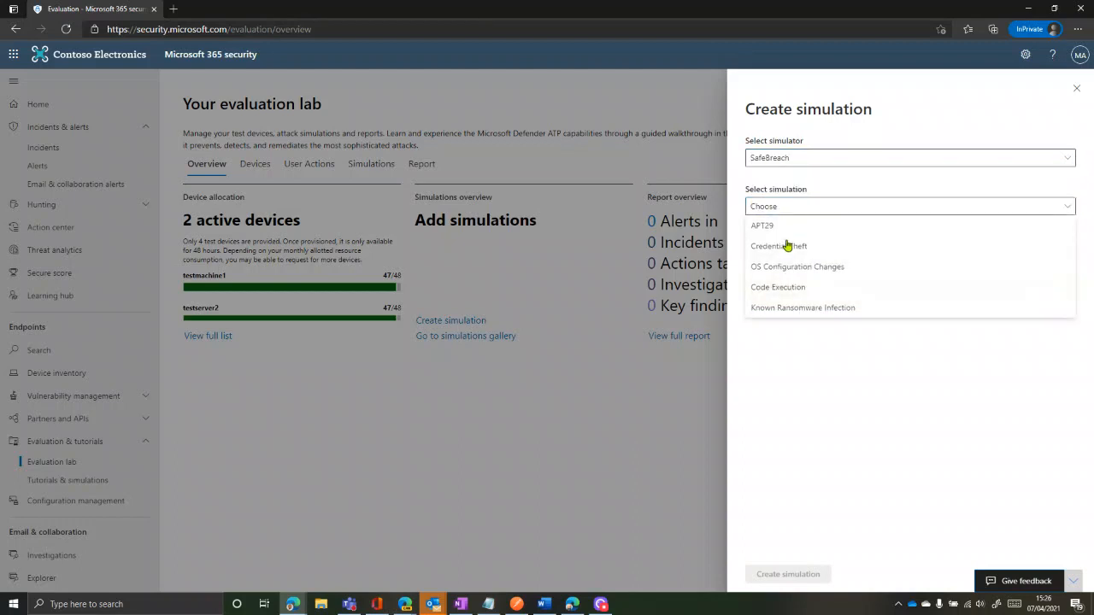
left_click(783, 232)
left_click(779, 253)
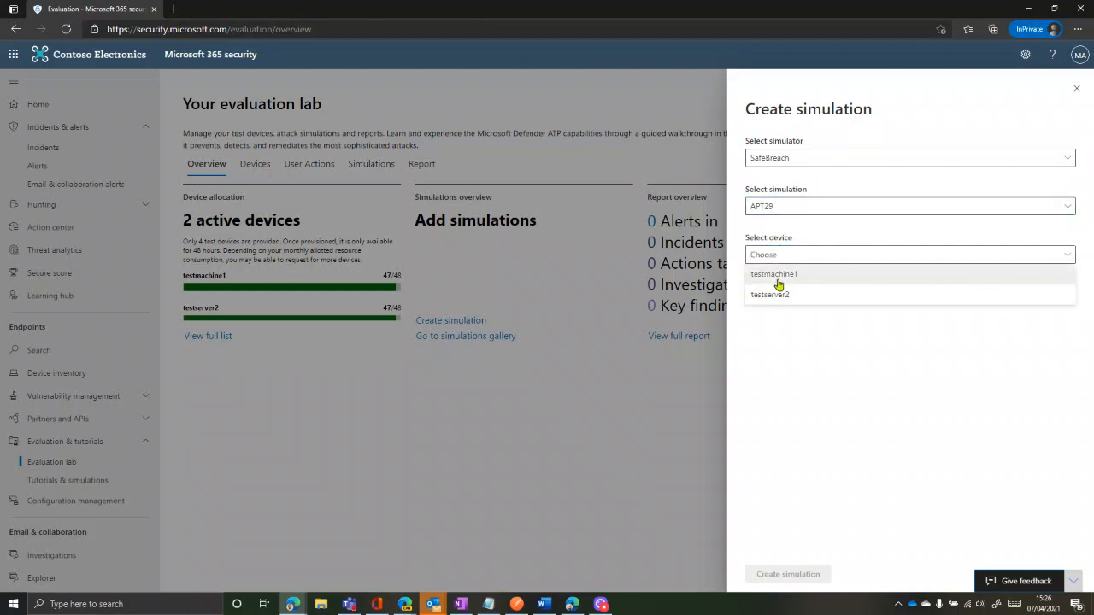
left_click(779, 278)
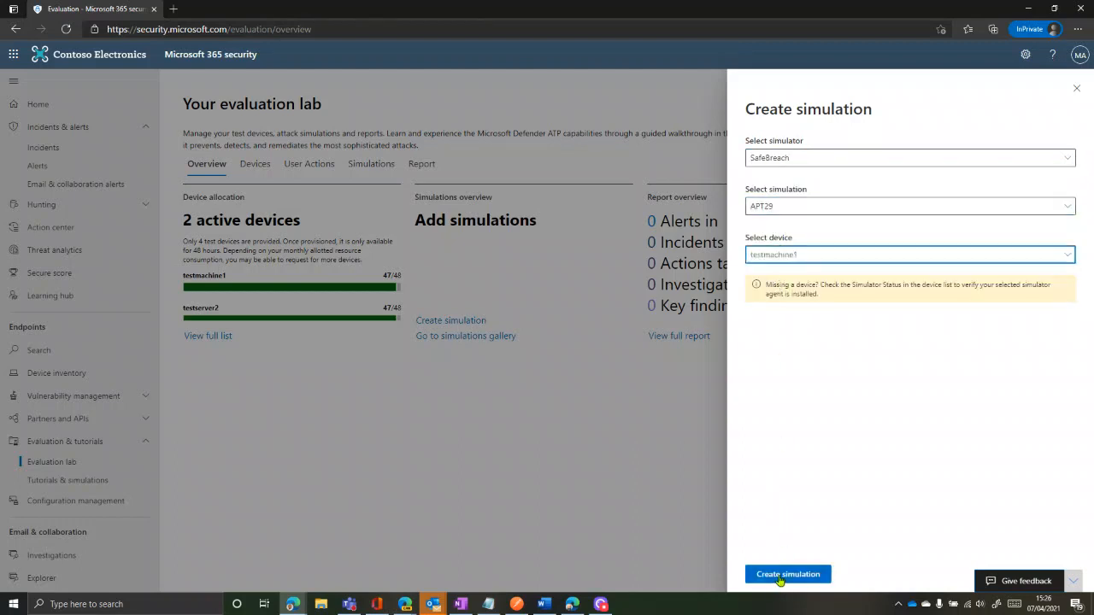
left_click(780, 578)
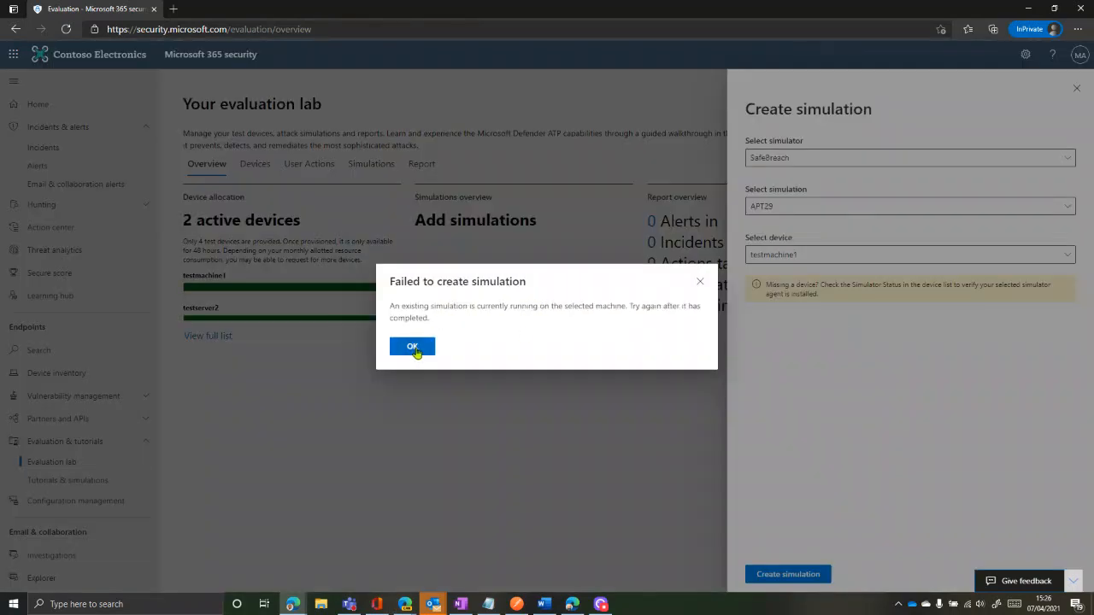
left_click(413, 349)
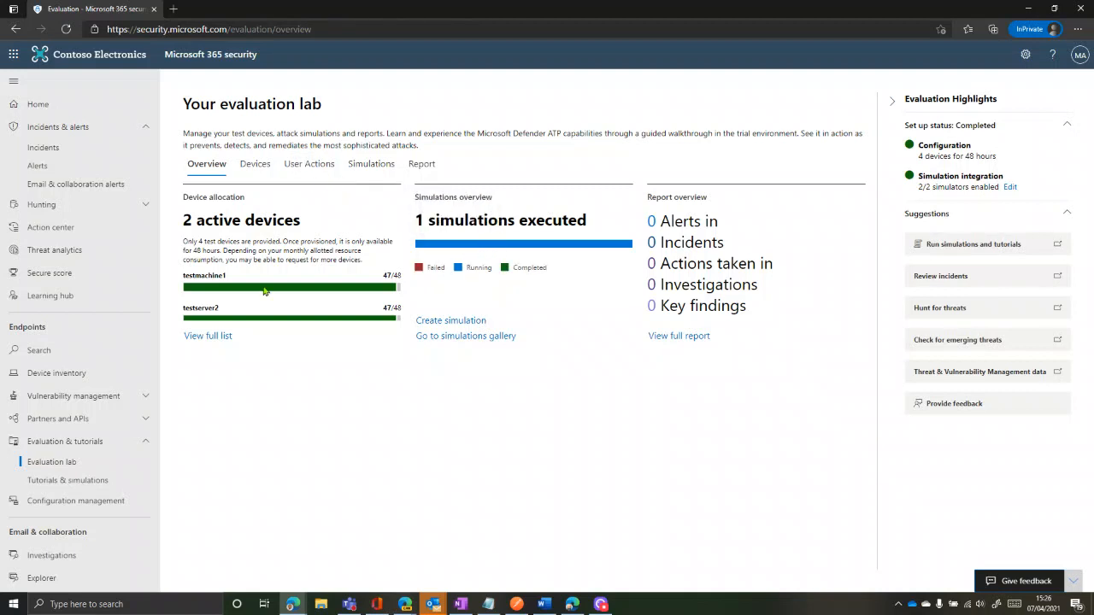
mouse_move(397, 295)
left_click(440, 320)
left_click(859, 161)
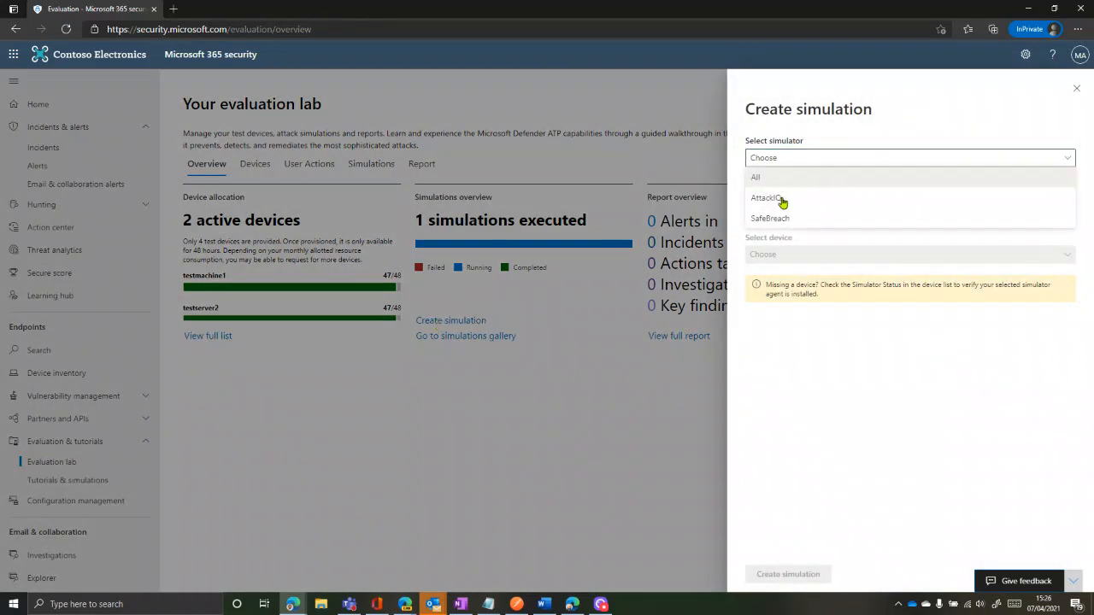
left_click(779, 220)
left_click(799, 209)
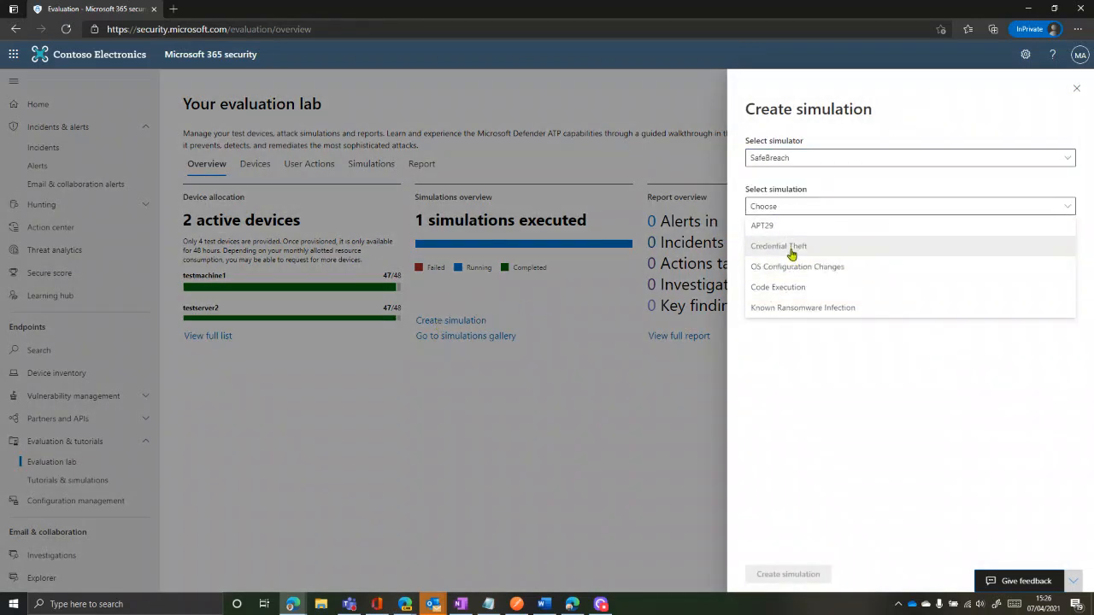
left_click(794, 247)
left_click(794, 253)
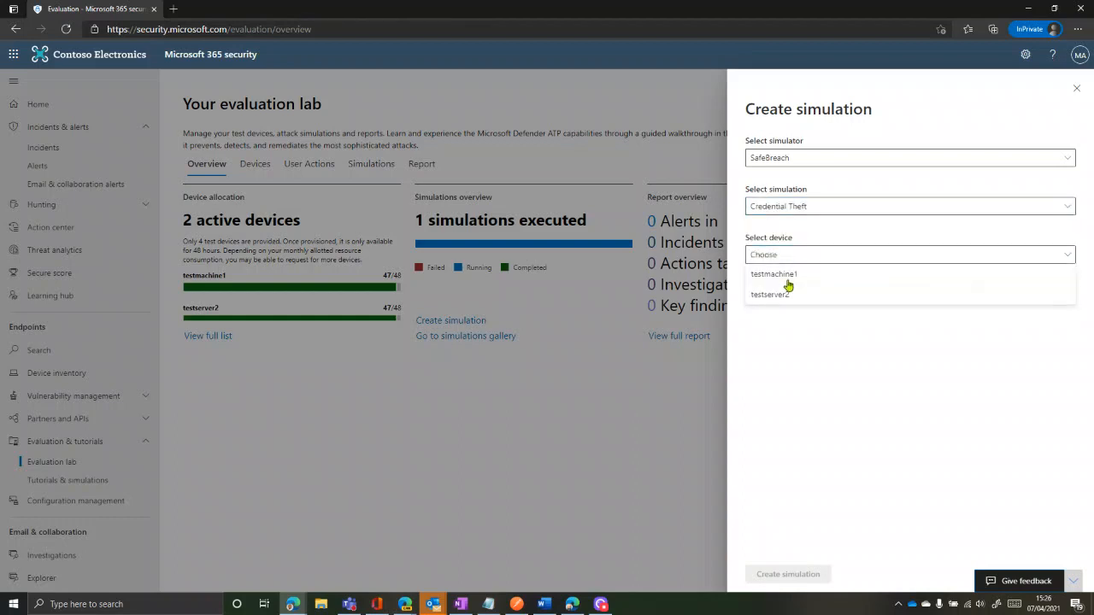
left_click(777, 295)
left_click(818, 575)
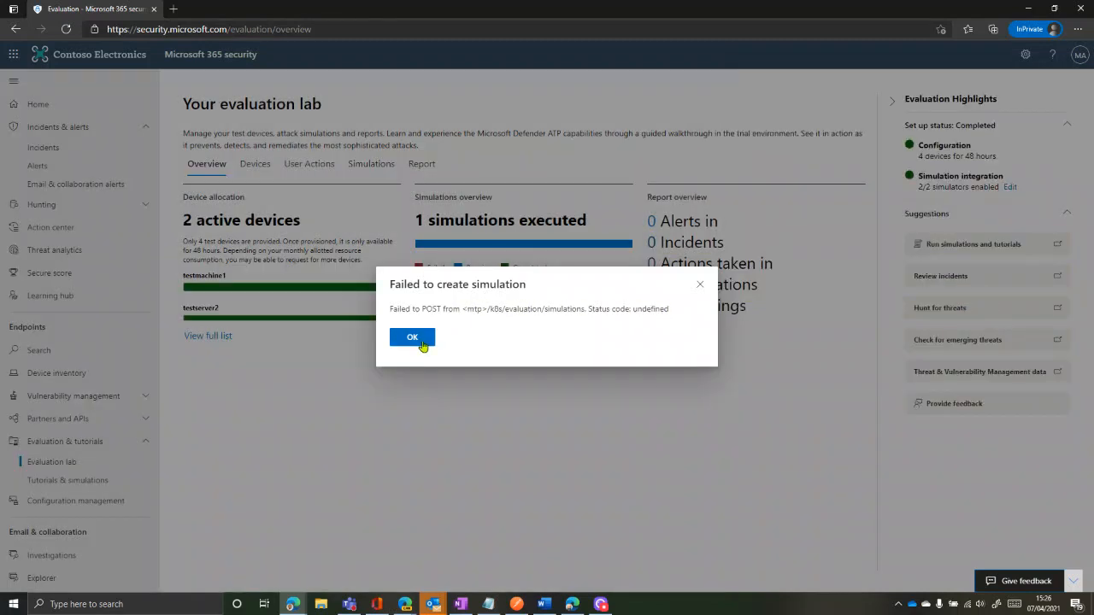
left_click_drag(464, 309, 592, 309)
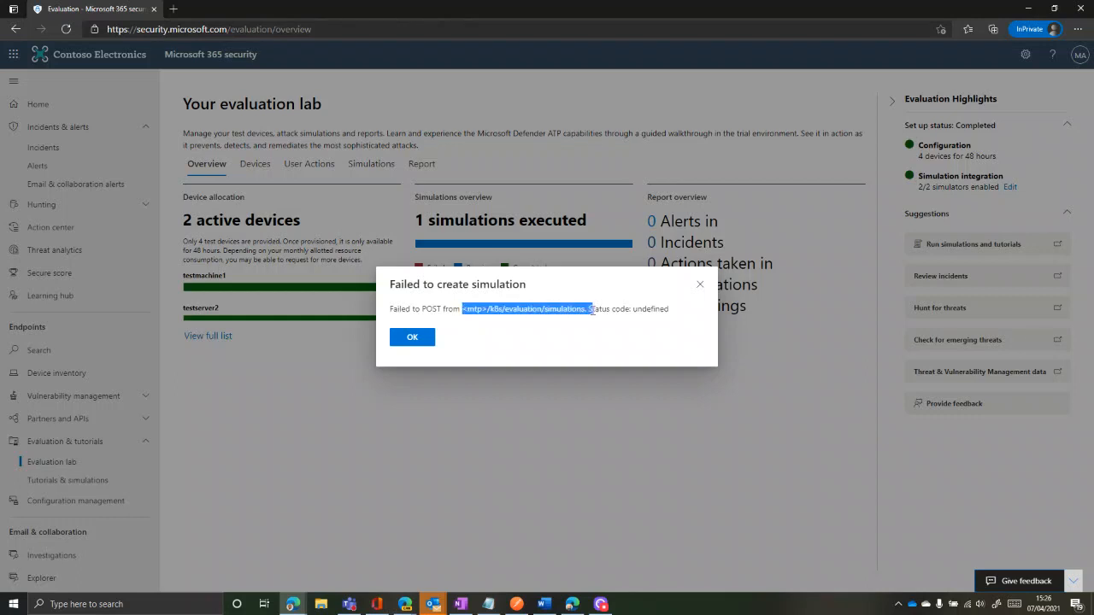
left_click(578, 308)
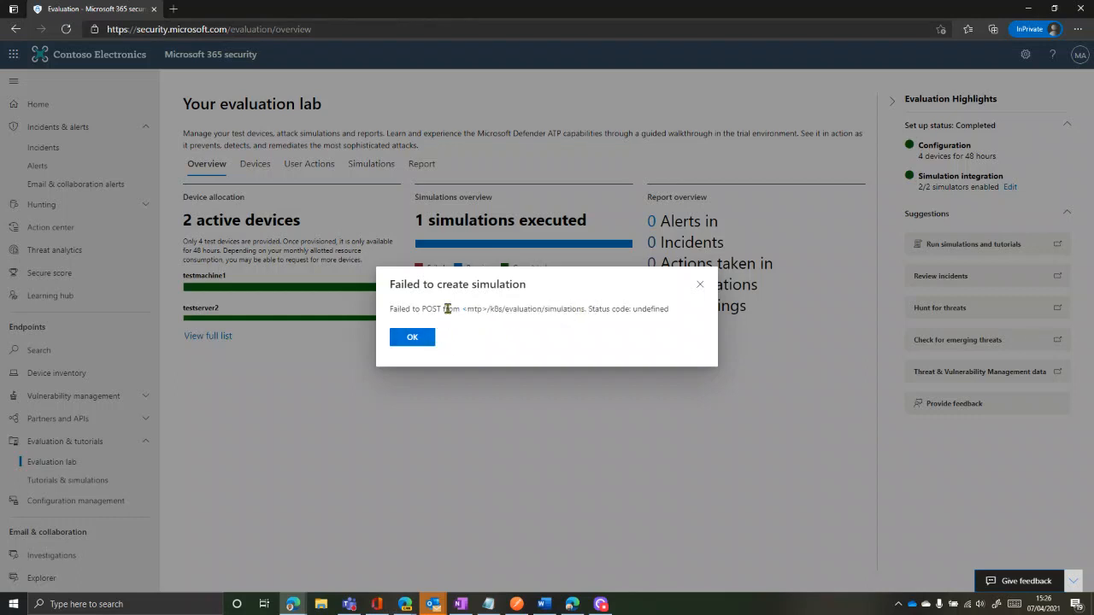
left_click(418, 340)
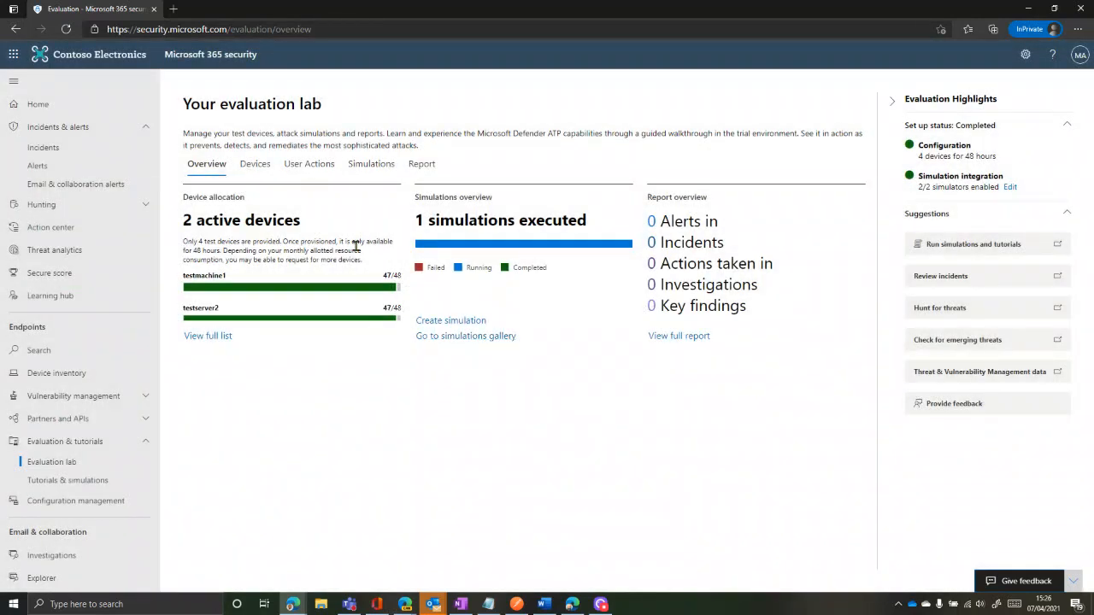
left_click(230, 157)
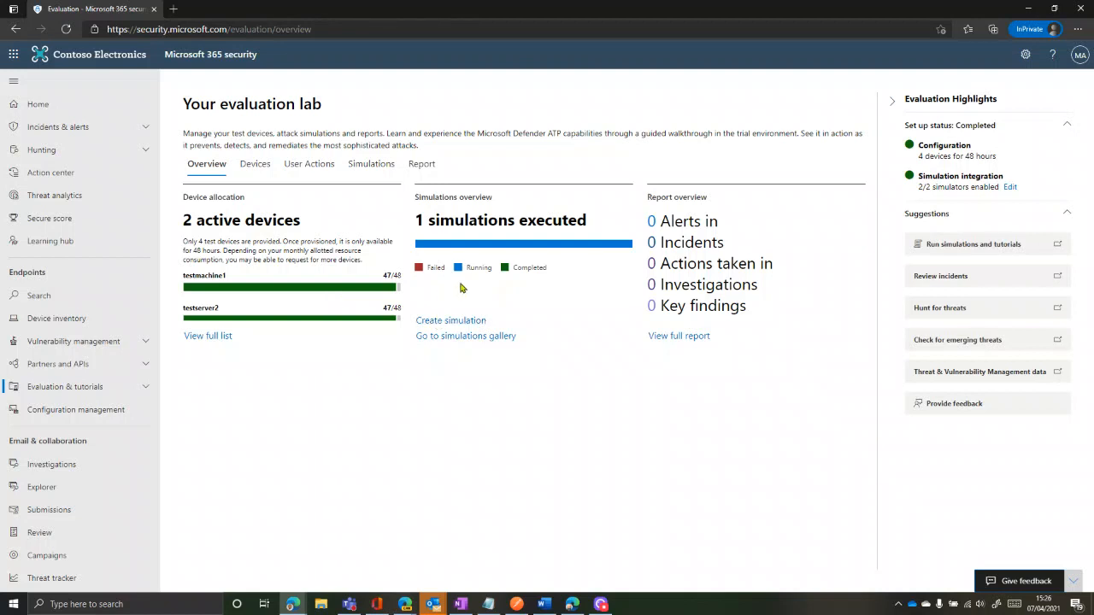
From the Simulations list, create an AttackIQ: Persistence methods simulation targeting testserver2
left_click(360, 170)
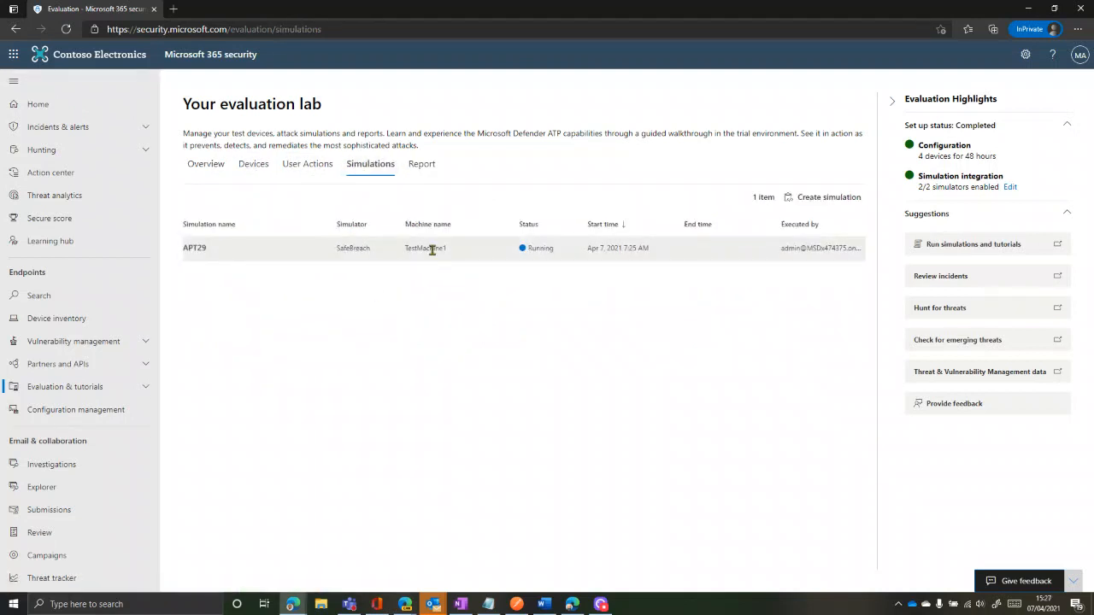
left_click(826, 198)
left_click(805, 161)
left_click(788, 178)
left_click(786, 207)
left_click(785, 229)
left_click(780, 256)
left_click(776, 300)
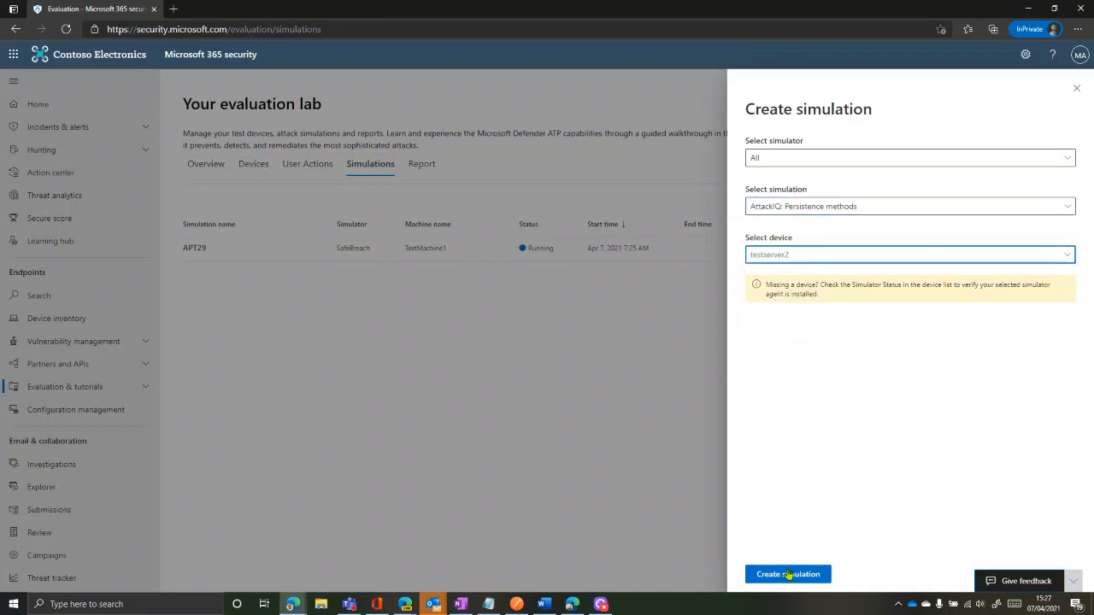
left_click(789, 575)
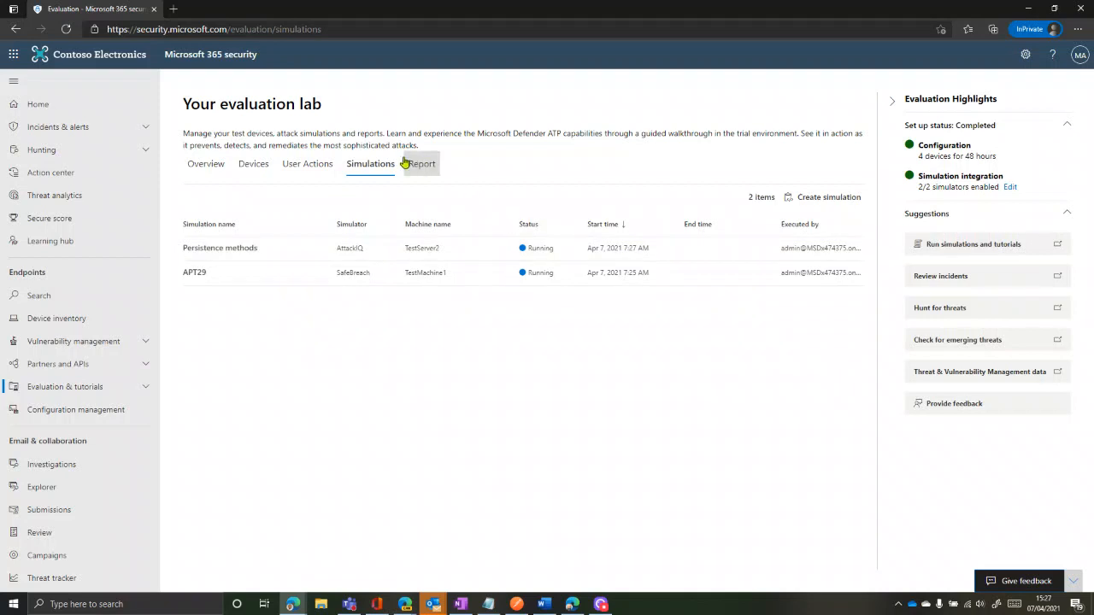
left_click(211, 168)
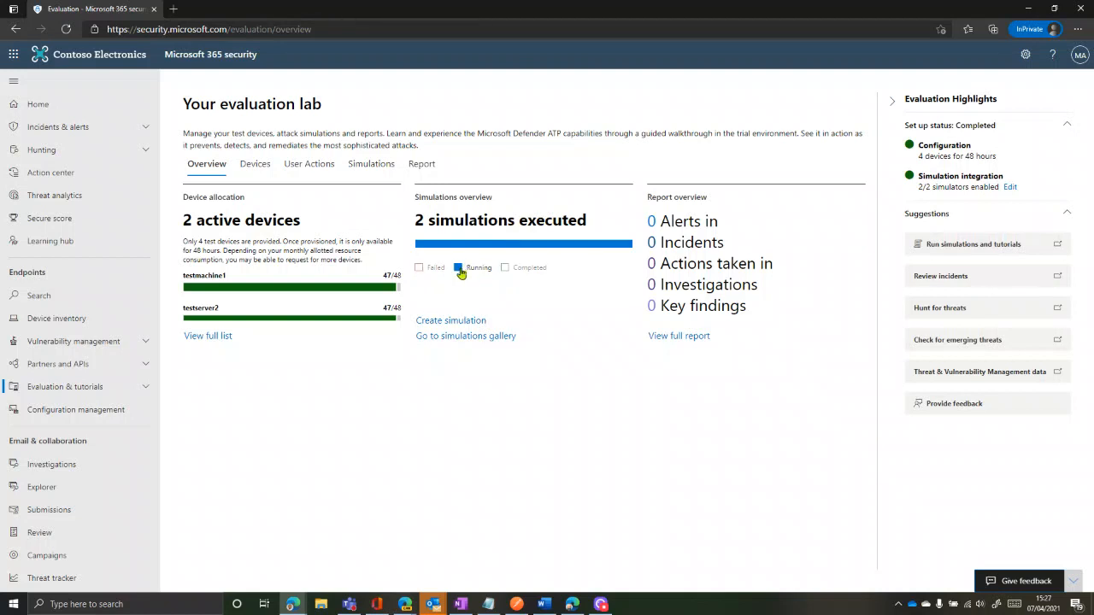
left_click(254, 164)
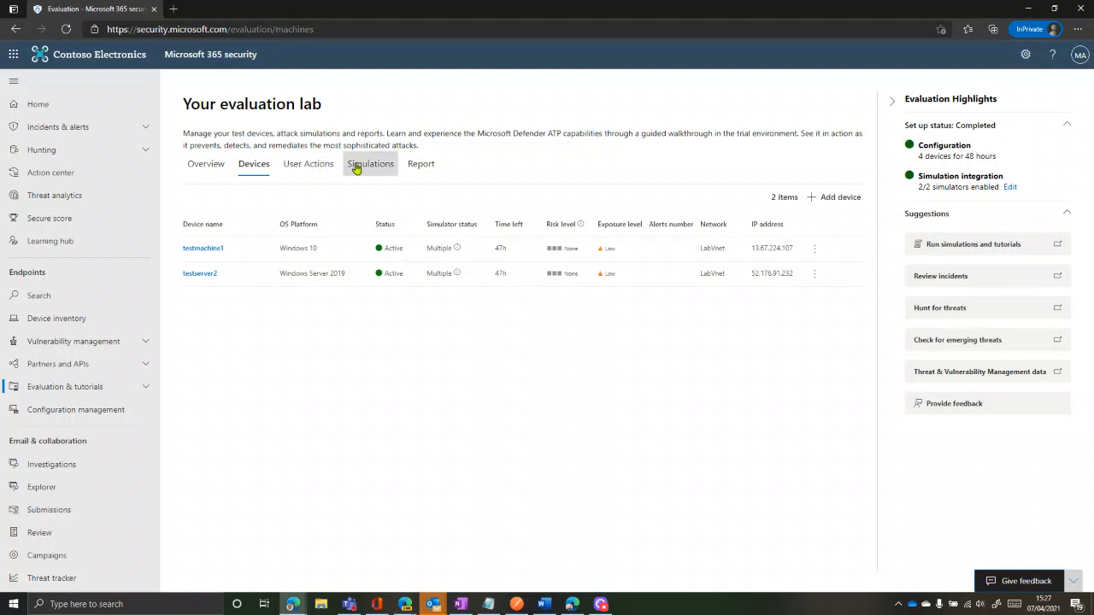
left_click(357, 167)
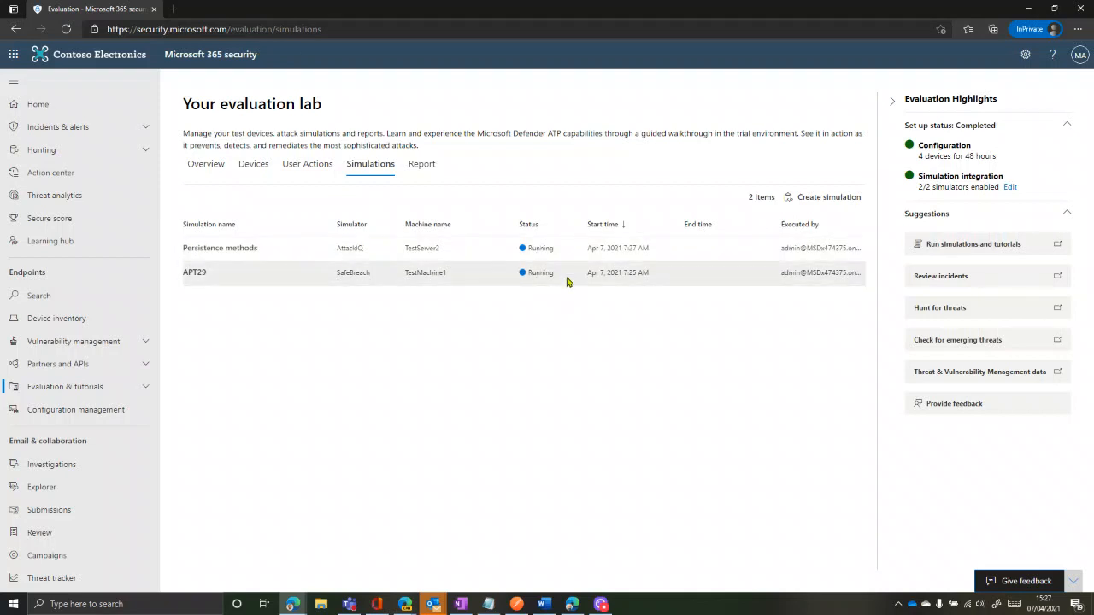
left_click(825, 199)
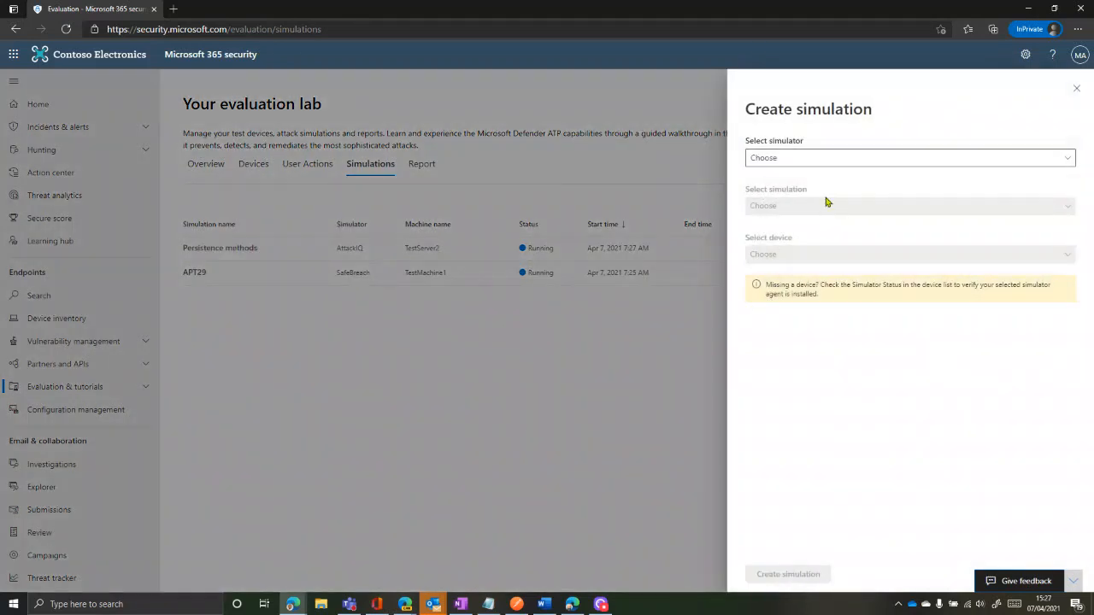
left_click(833, 159)
left_click(788, 181)
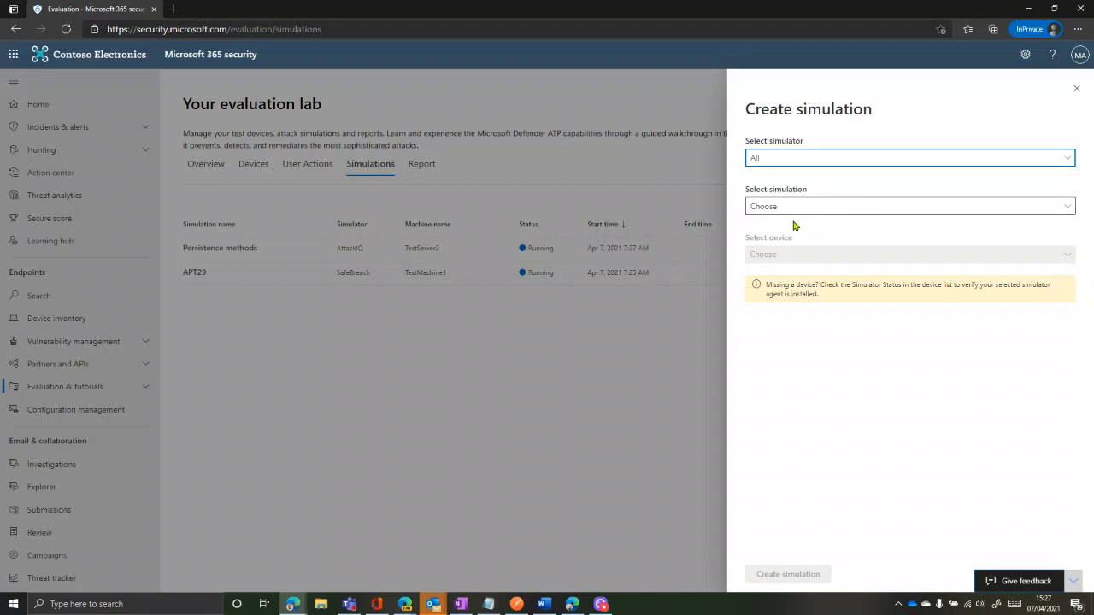
left_click(804, 211)
left_click(786, 248)
left_click(795, 257)
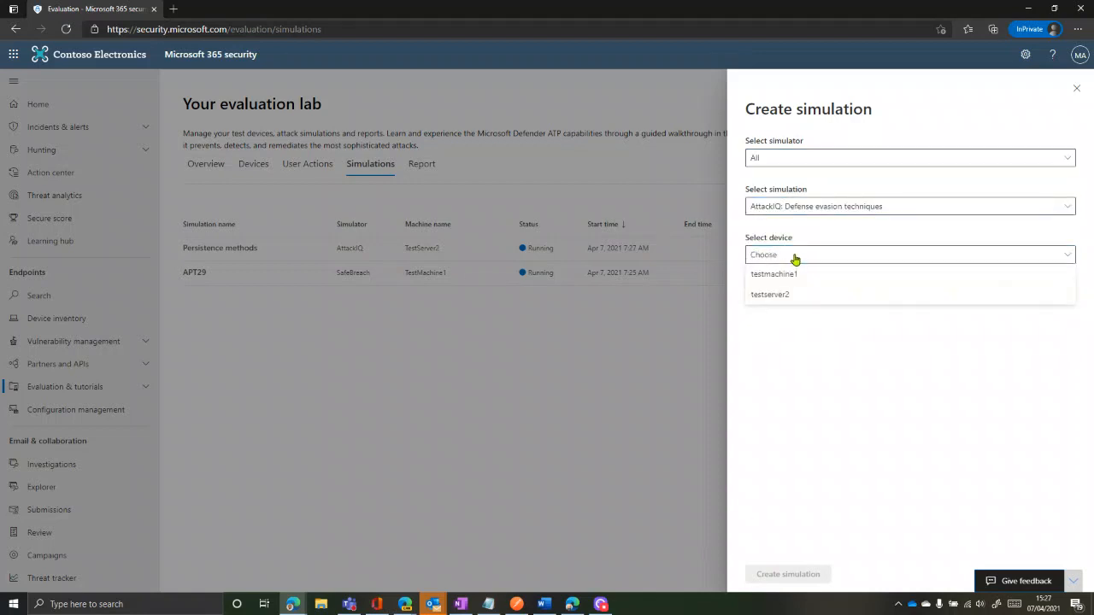
left_click(793, 273)
left_click(770, 574)
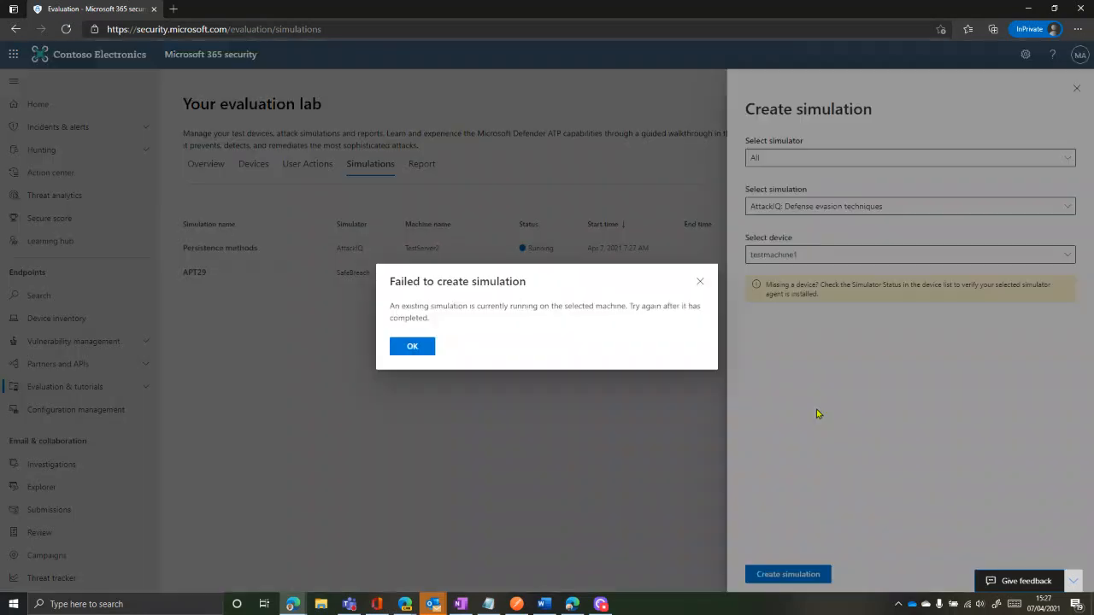
left_click(413, 346)
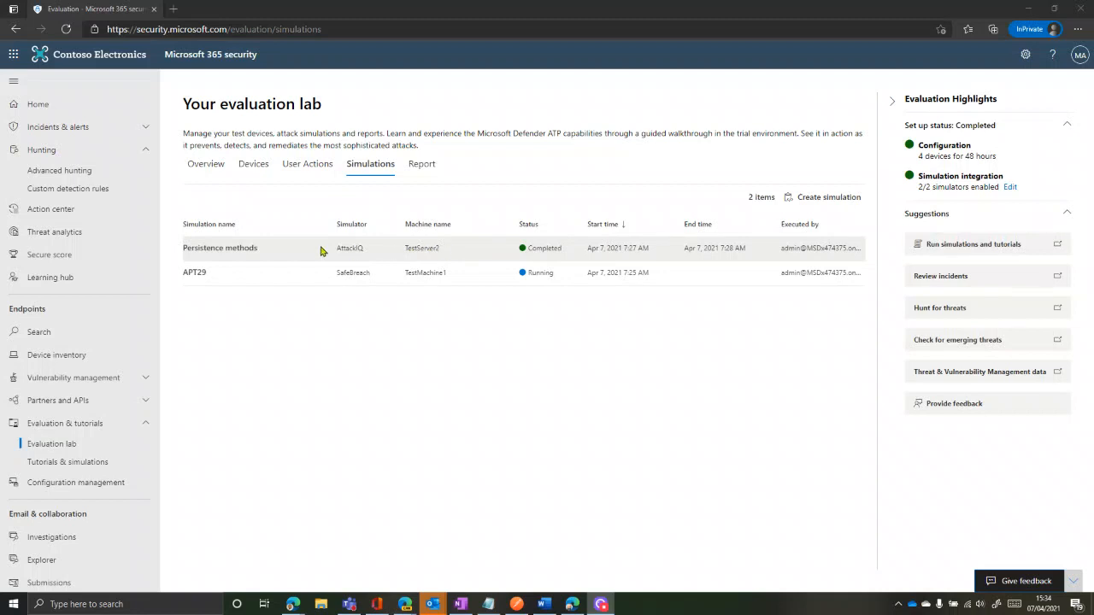
Collapse Evaluation Highlights and open the Persistence methods details down to its sample hunting queries
left_click(885, 100)
left_click(189, 248)
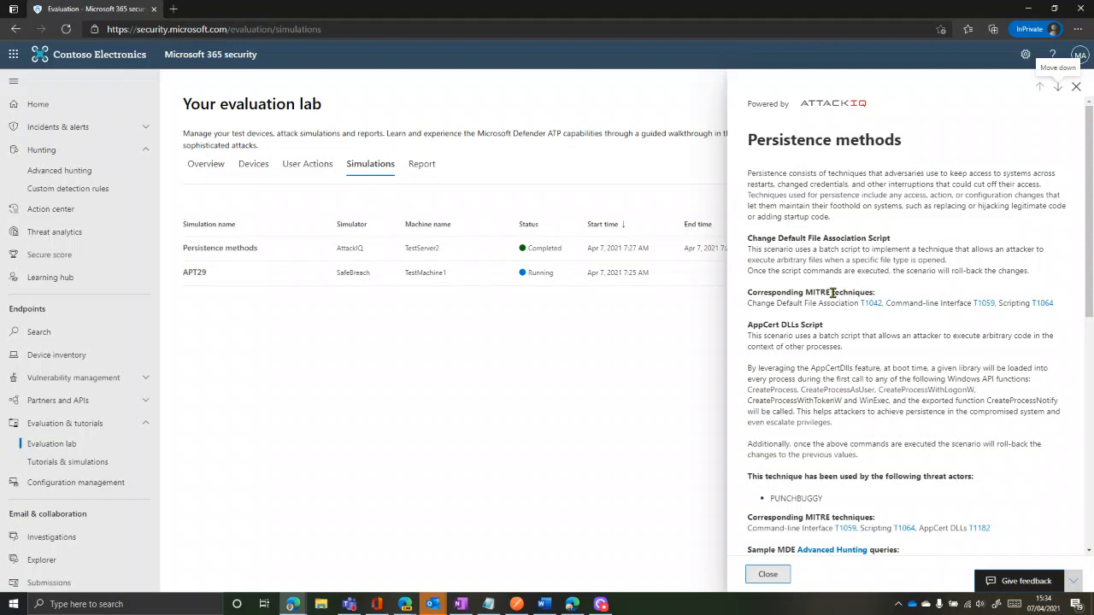
scroll(822, 361, "down", 1)
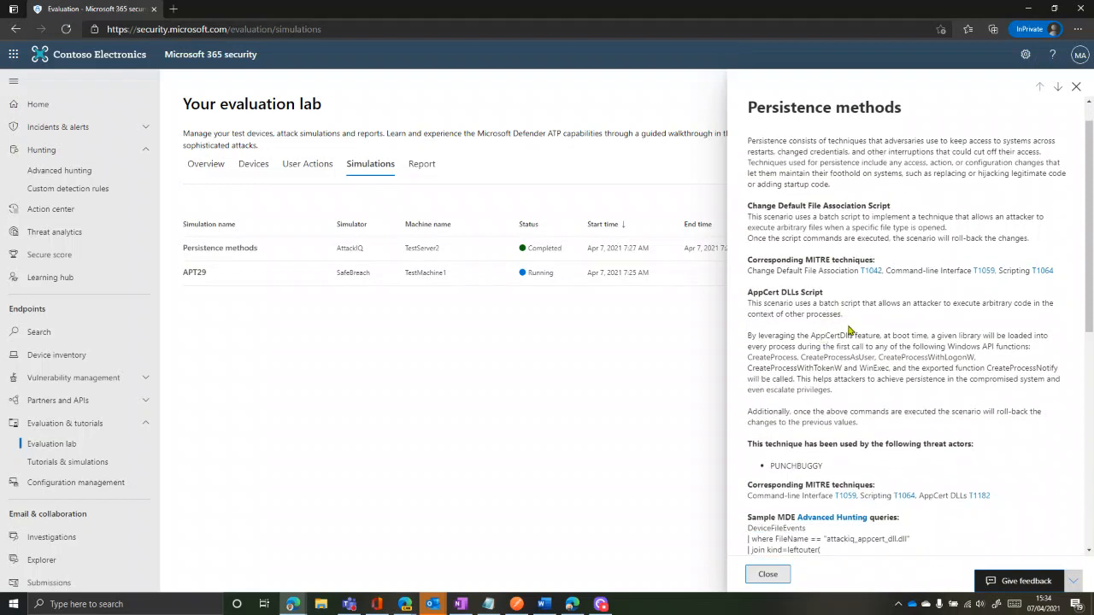
scroll(849, 330, "down", 3)
scroll(862, 325, "down", 3)
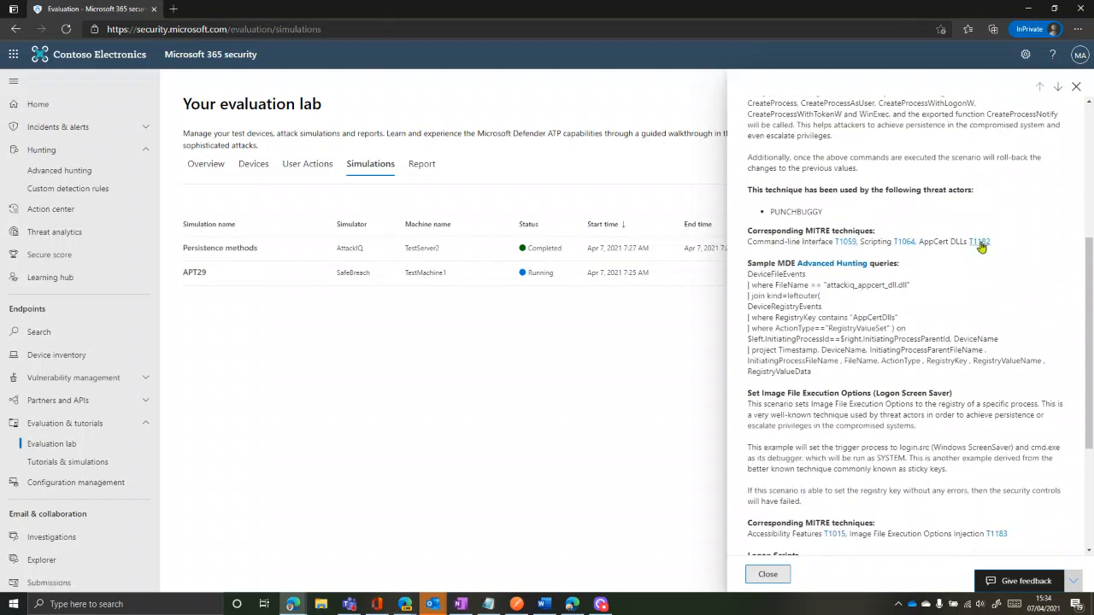
scroll(849, 355, "down", 1)
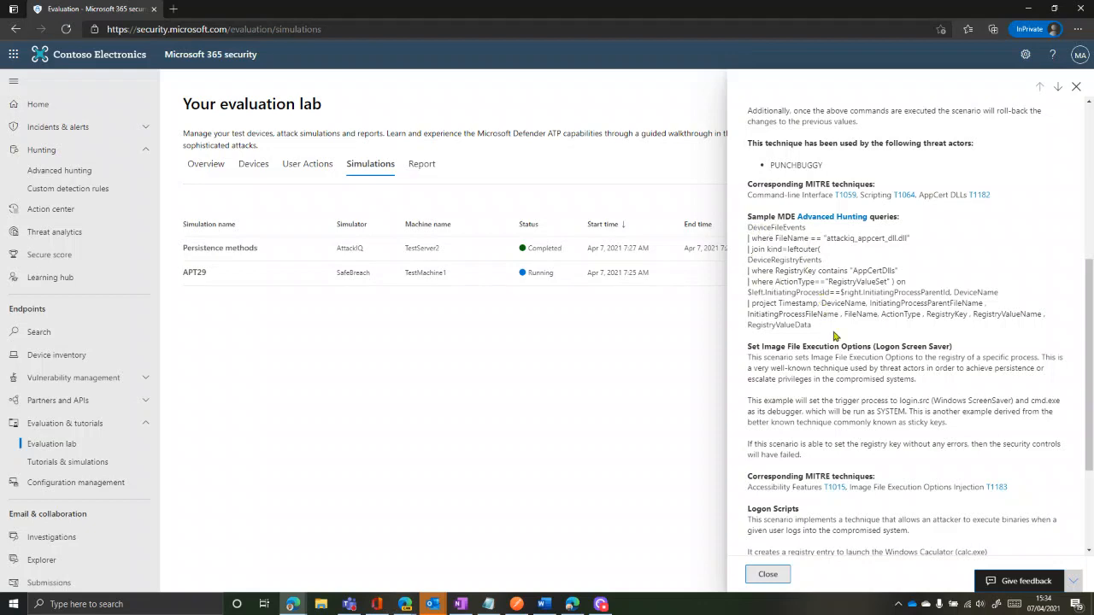
scroll(835, 336, "down", 3)
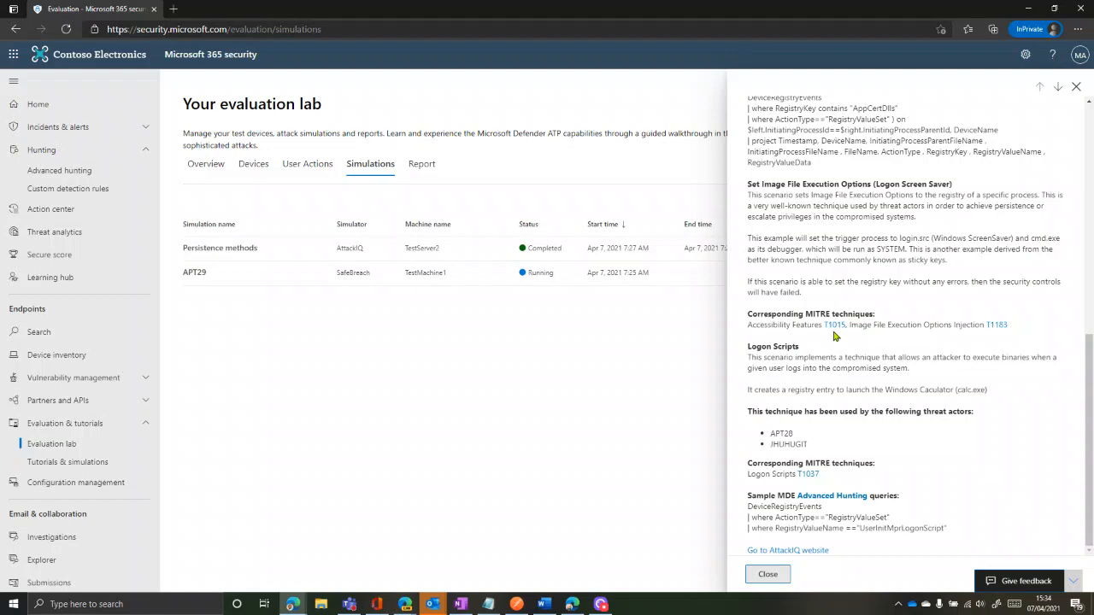
scroll(835, 336, "up", 1)
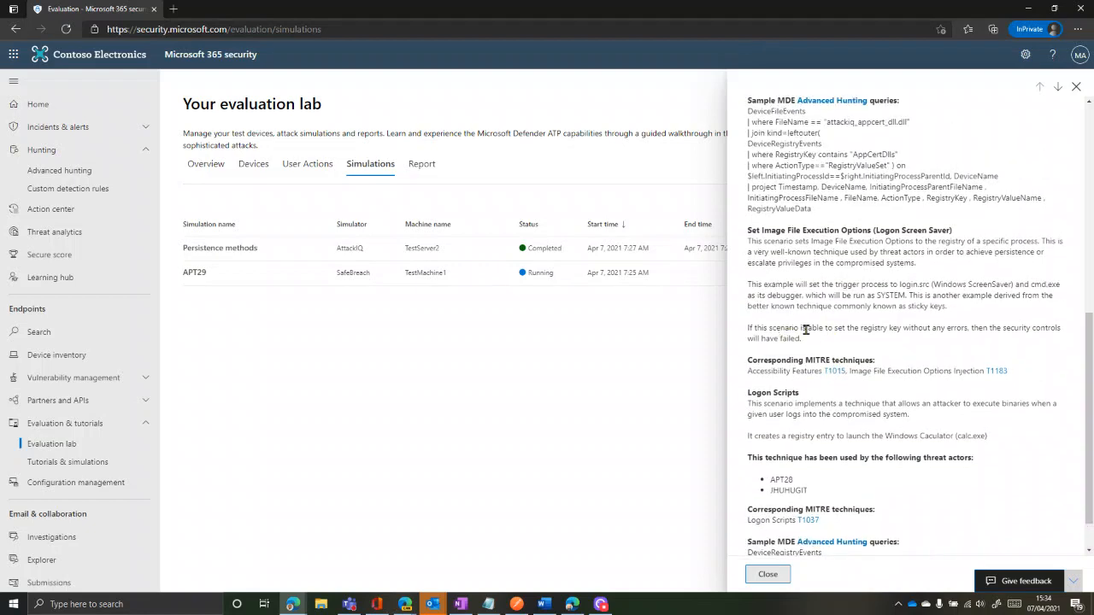
scroll(825, 261, "up", 1)
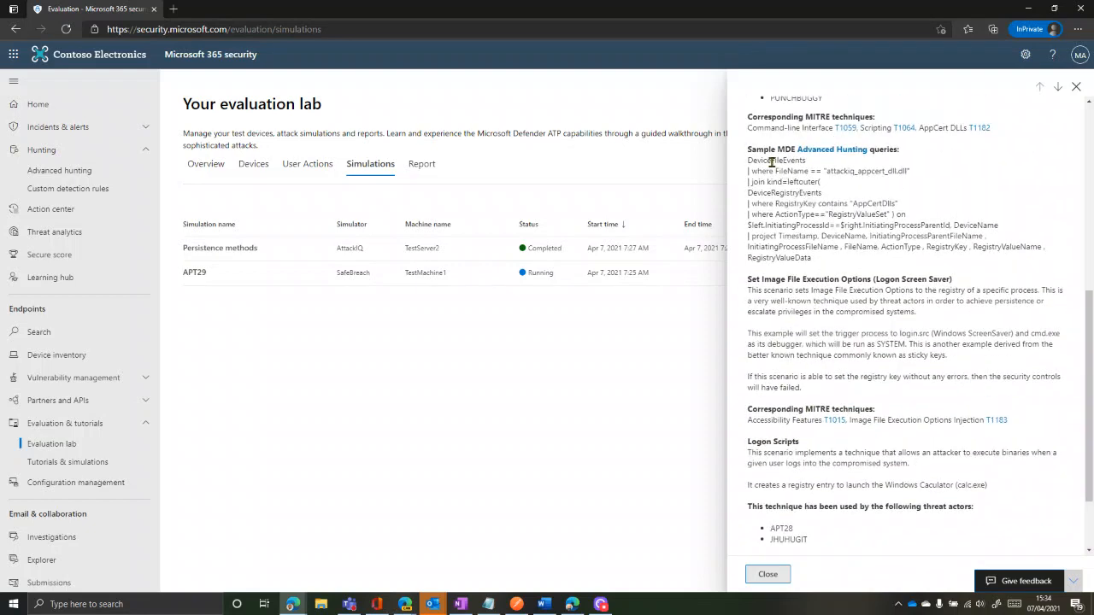
Copy the AppCert DLLs sample hunting query and head to Advanced hunting
left_click_drag(748, 160, 833, 263)
right_click(793, 184)
left_click(825, 204)
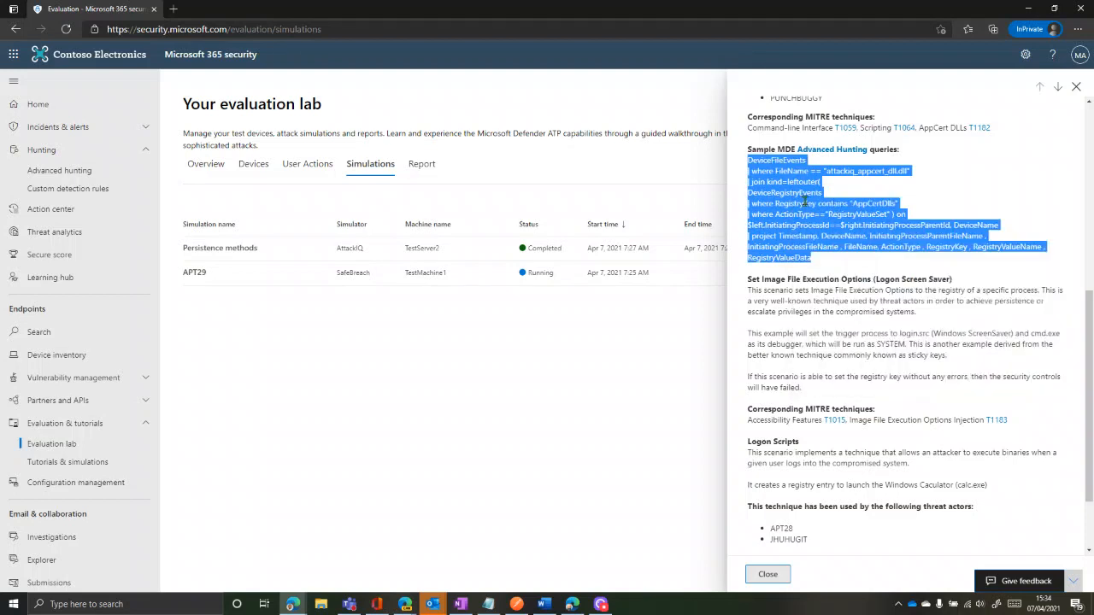
left_click(477, 337)
Paste and run the AppCert DLLs query in Advanced hunting, returning one testserver2 FileCreated result
left_click(85, 172)
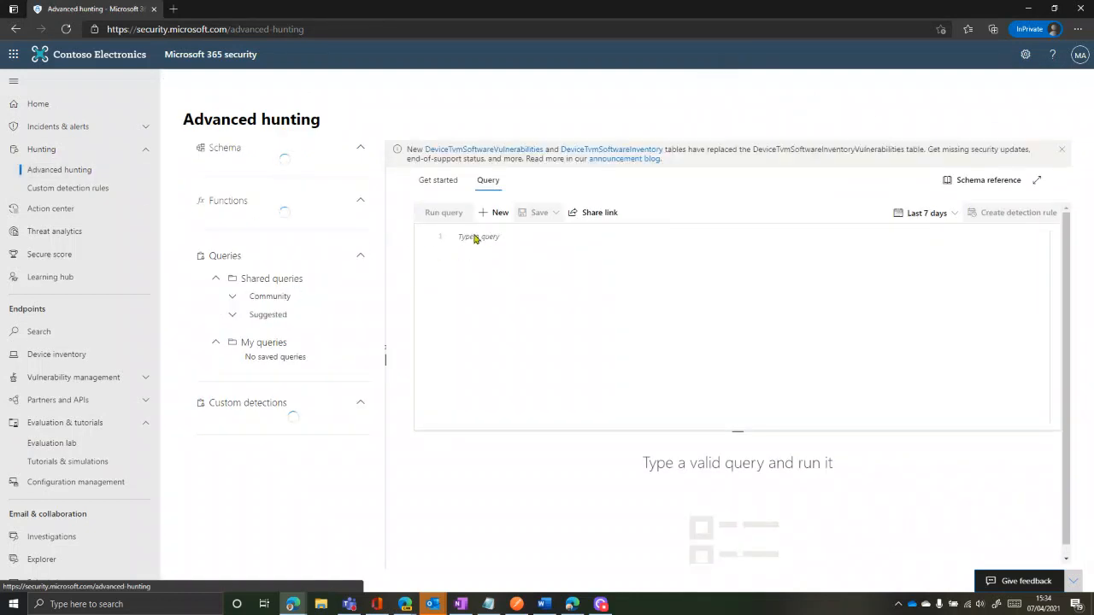
left_click(478, 242)
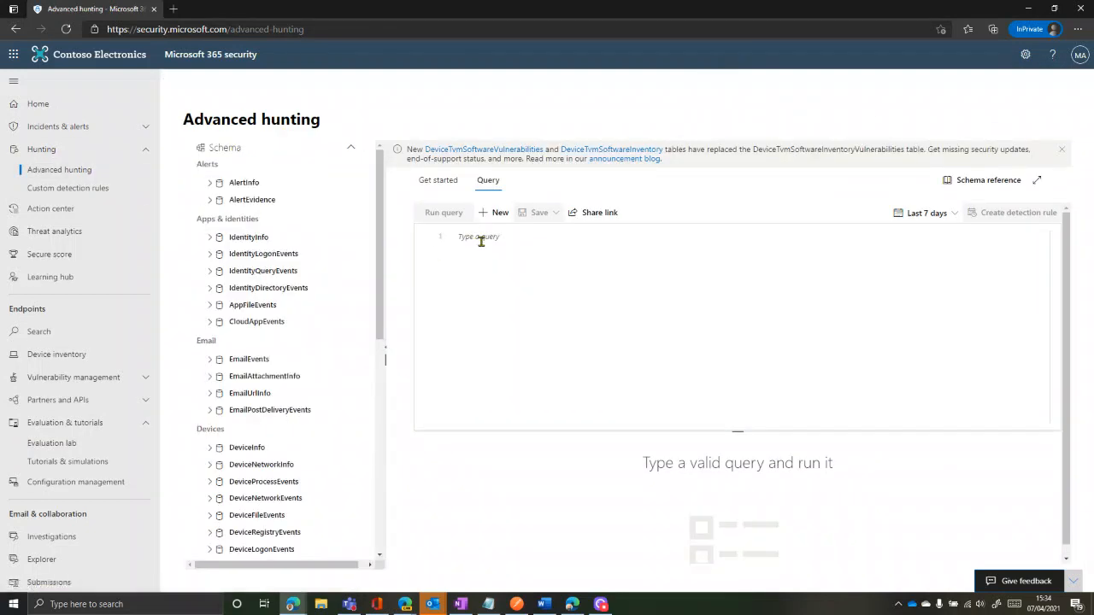
key("ctrl+v")
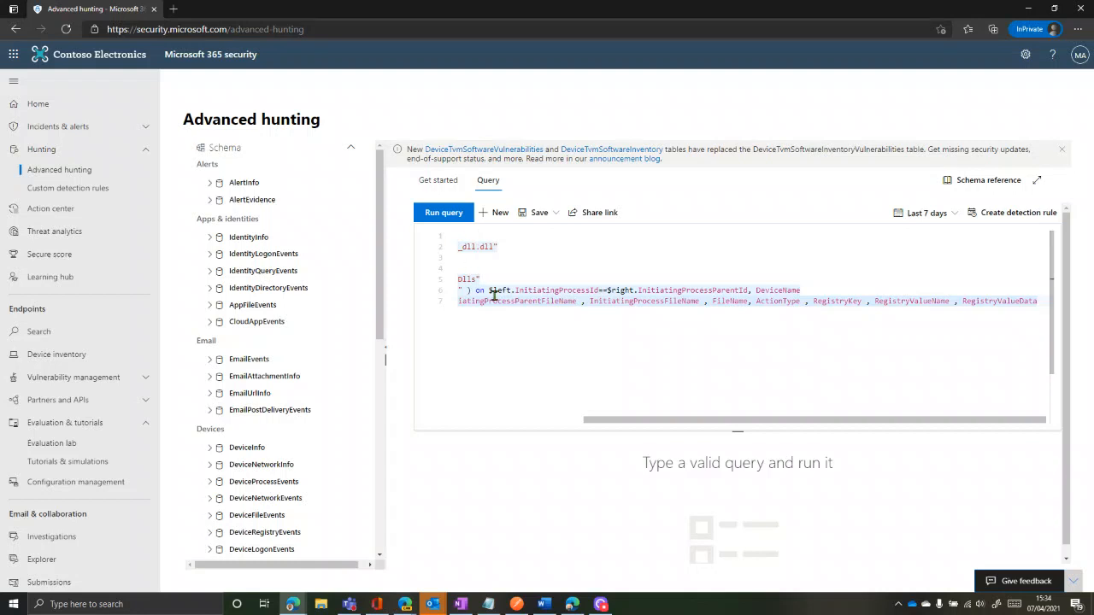
left_click_drag(598, 422, 486, 425)
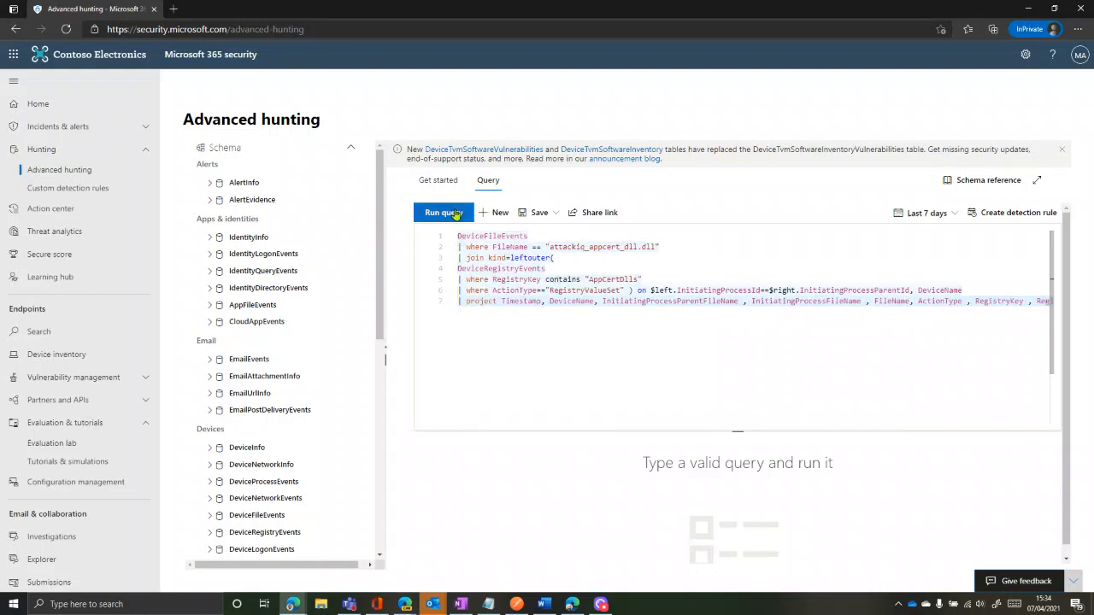
left_click(445, 212)
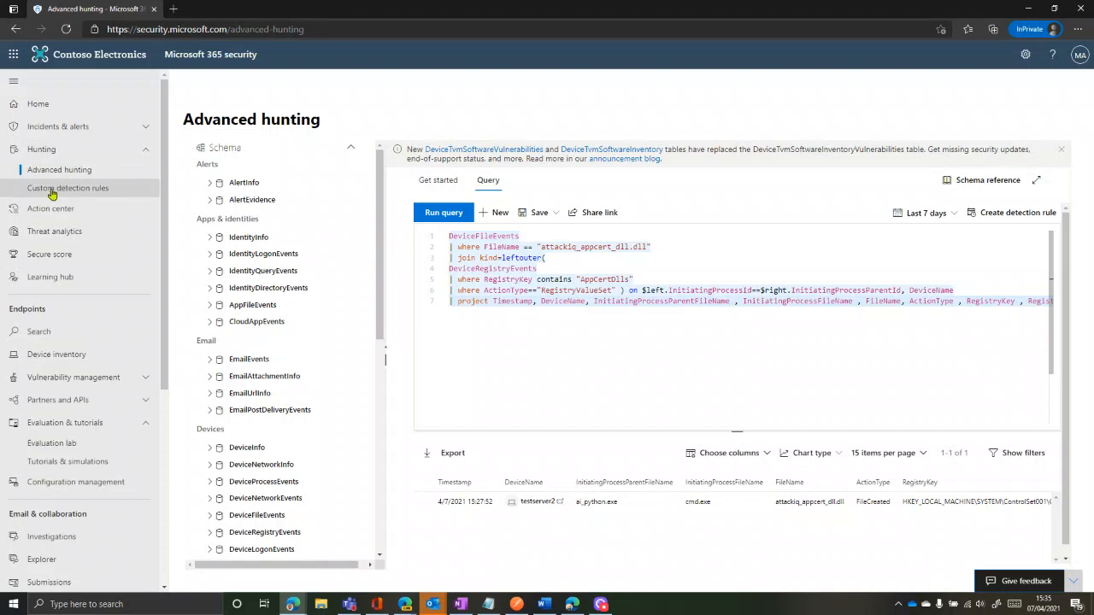
left_click(53, 446)
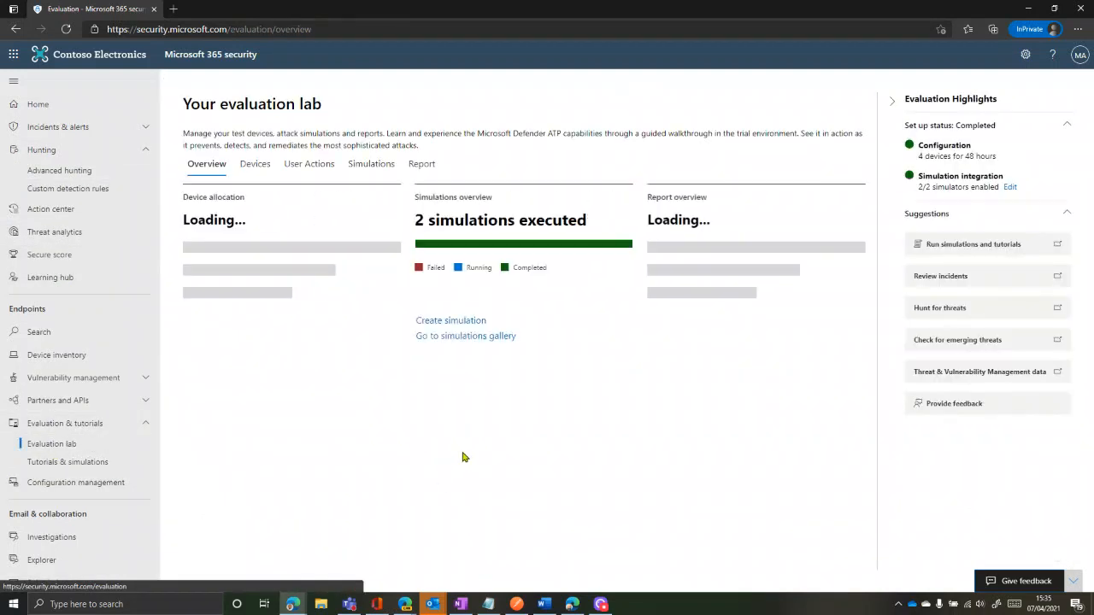
Copy the Logon Scripts sample query from the Persistence methods simulation details
left_click(360, 167)
left_click(231, 248)
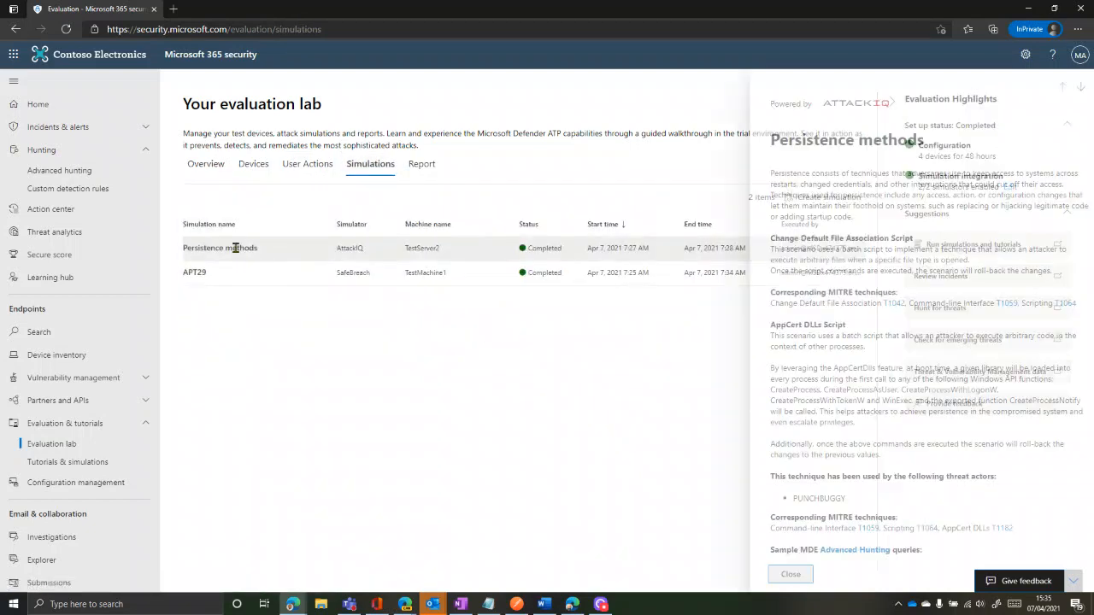
scroll(836, 473, "down", 10)
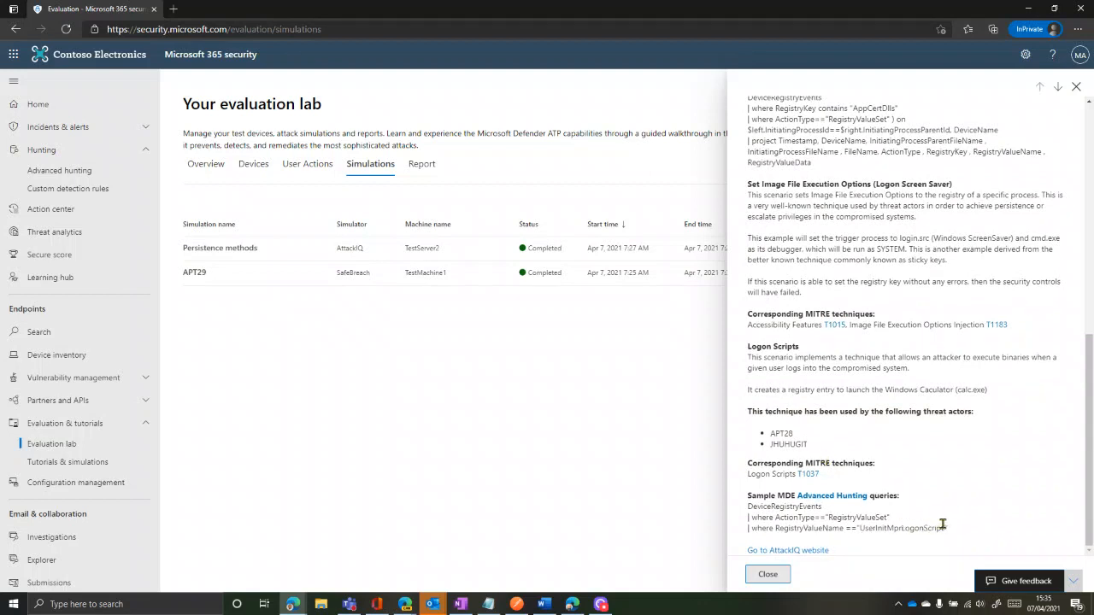
left_click_drag(950, 528, 748, 507)
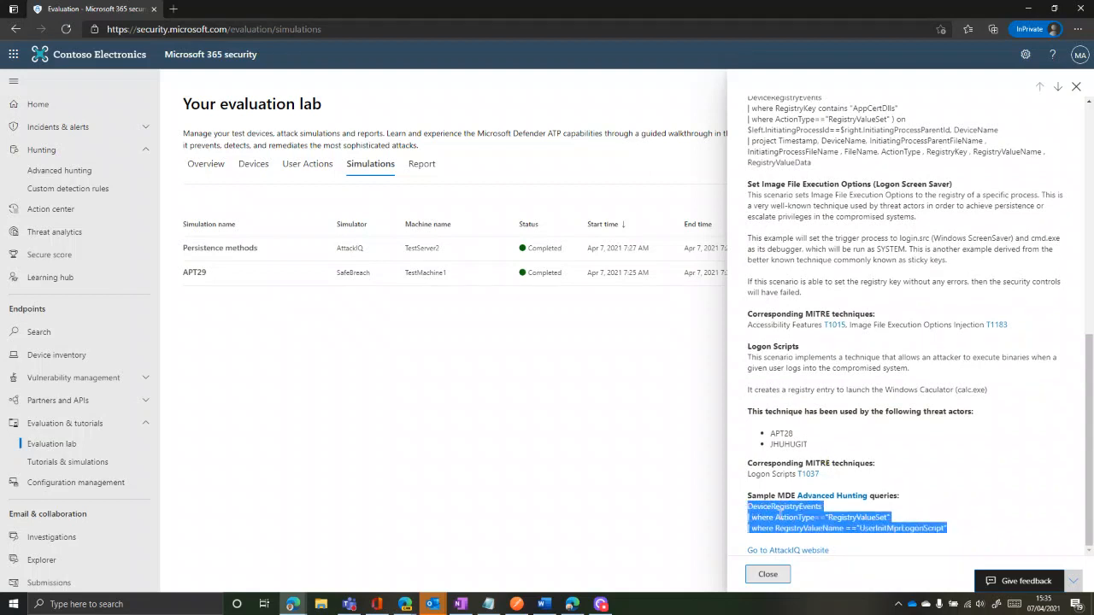
right_click(779, 516)
left_click(817, 322)
left_click(74, 170)
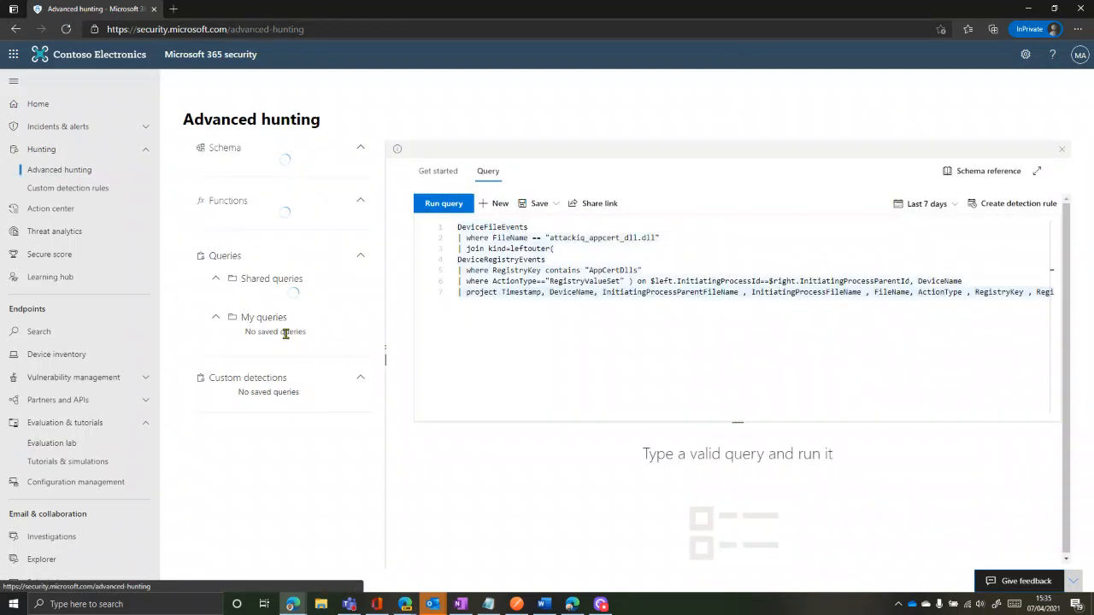
Run the pasted Logon Scripts query as a new hunt, showing testserver2's UserInitMprLogonScript calc.exe event
left_click(489, 213)
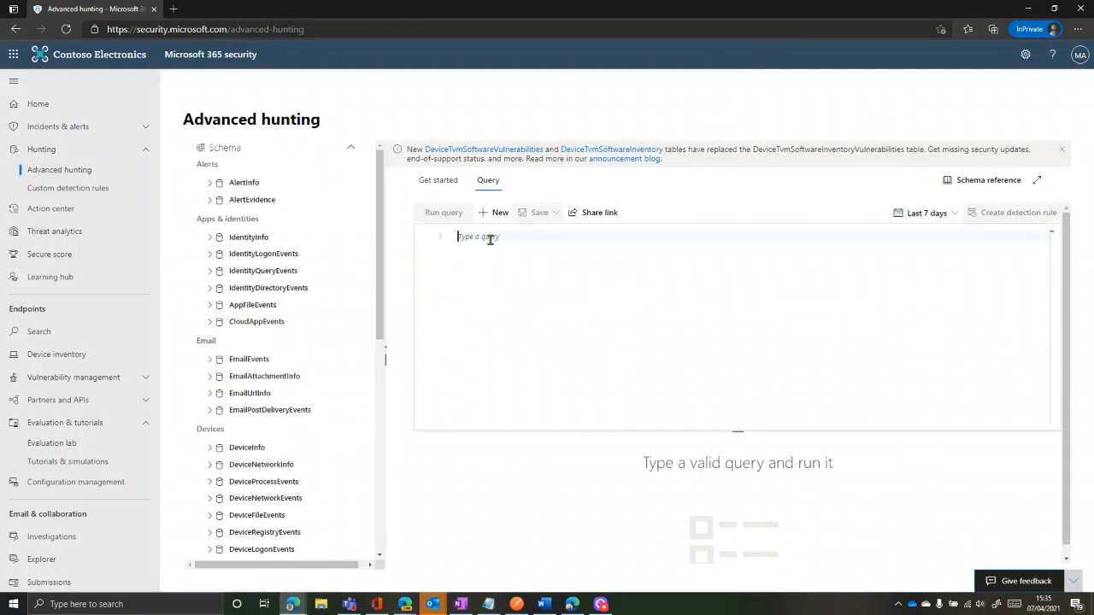
key("ctrl+v")
left_click(450, 213)
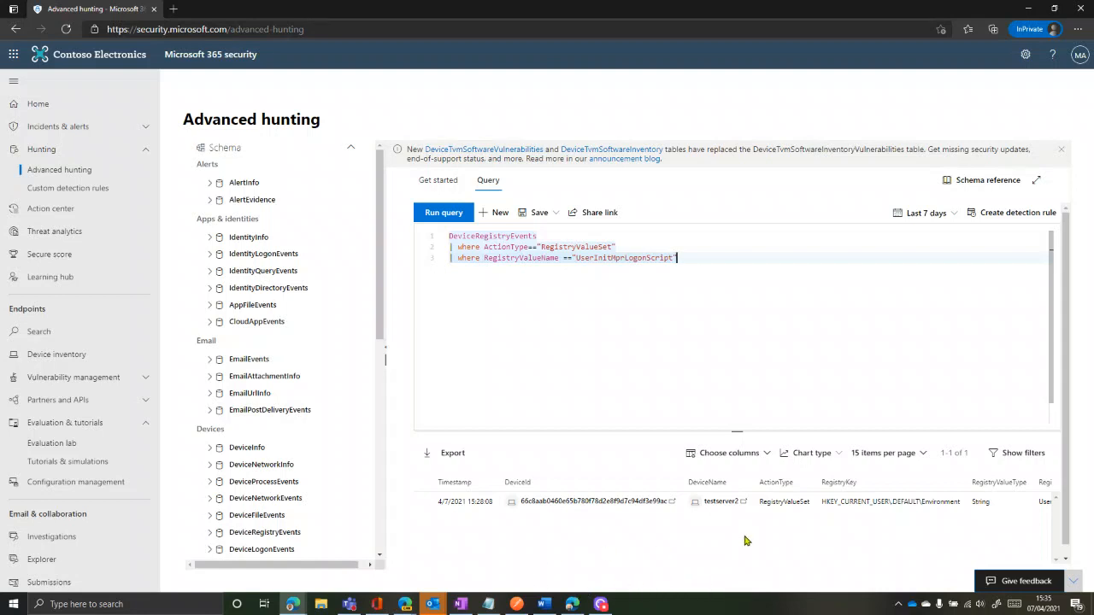
scroll(985, 547, "down", 1)
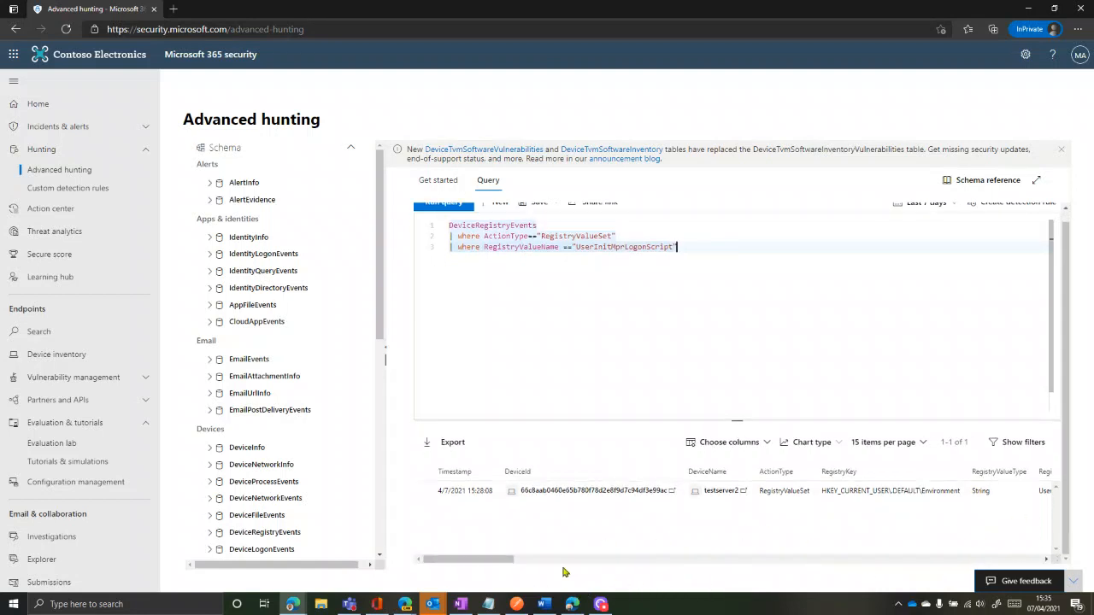
mouse_move(503, 560)
left_mouse_down()
mouse_move(928, 560)
mouse_move(1023, 548)
mouse_move(492, 560)
left_mouse_up()
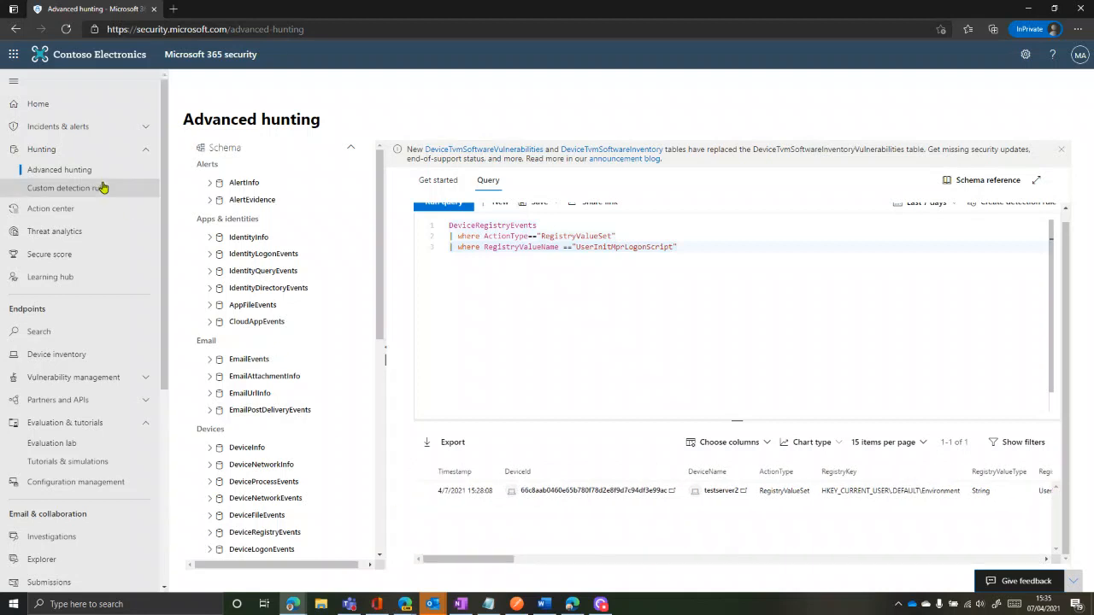
Review the APT29 simulation's description and sample hunting queries, then close its details
left_click(69, 453)
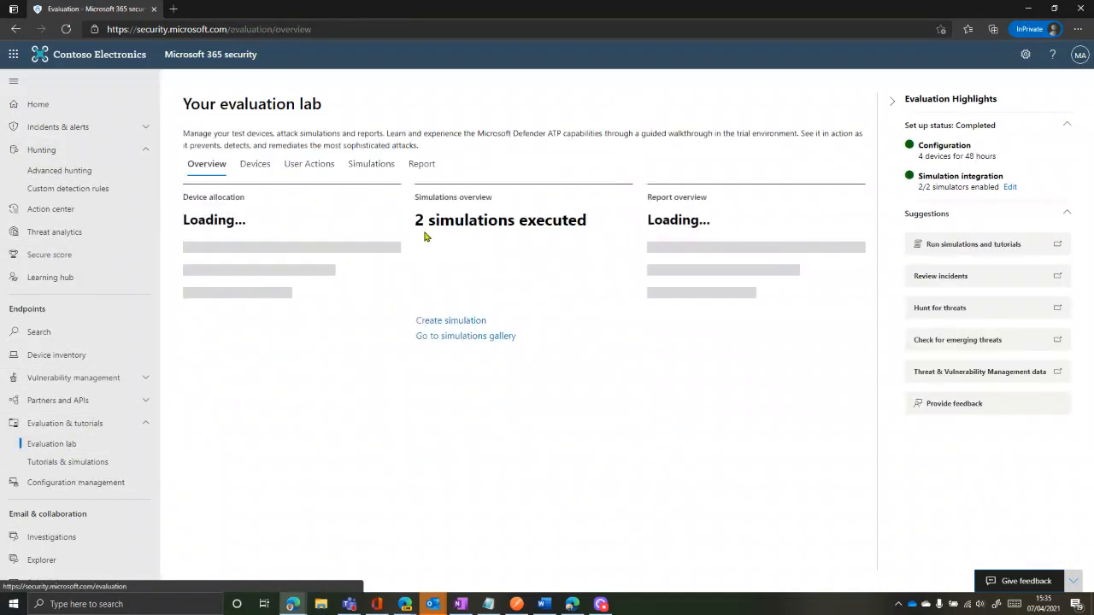
left_click(364, 166)
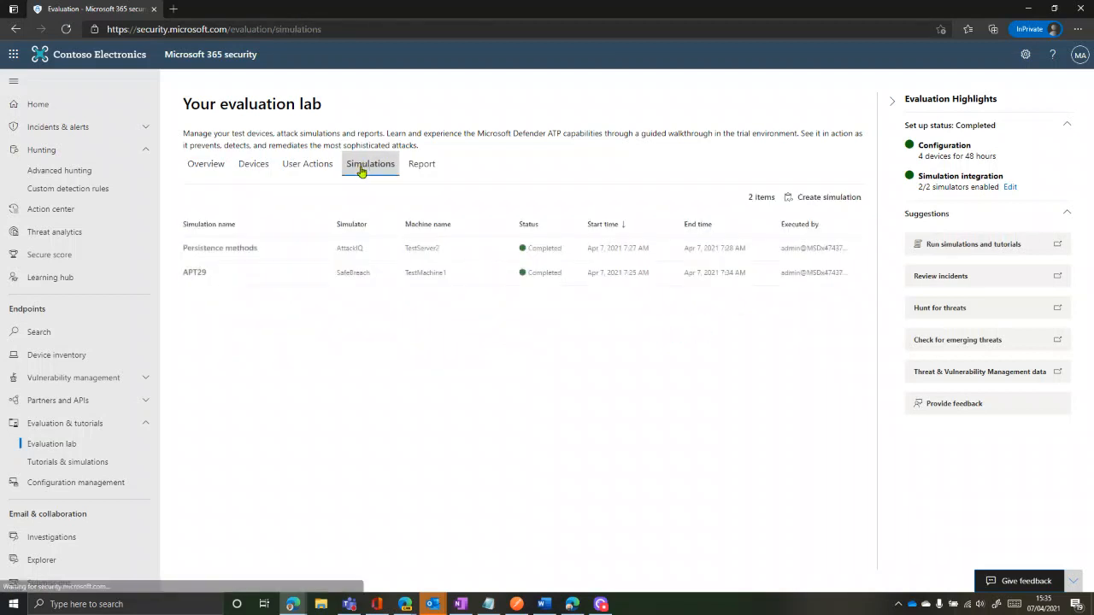
left_click(191, 273)
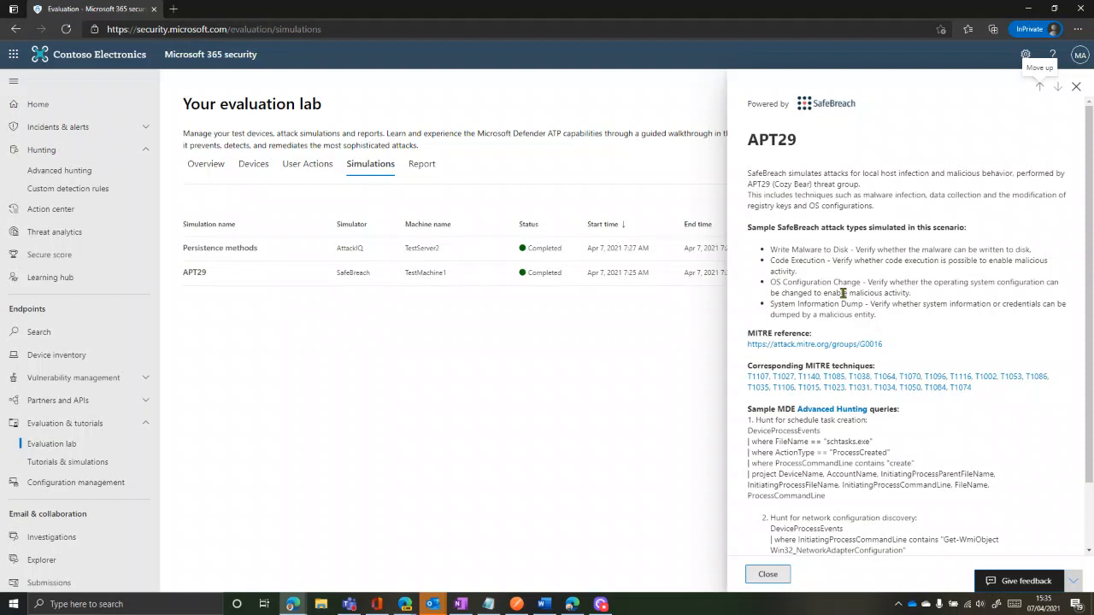
scroll(836, 295, "down", 2)
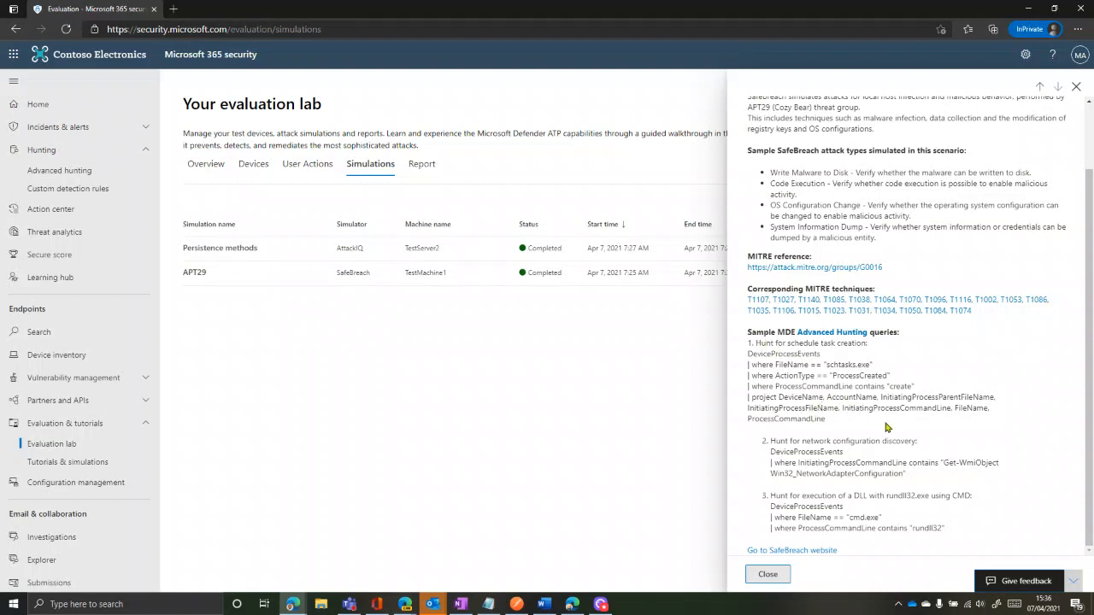
scroll(887, 427, "up", 2)
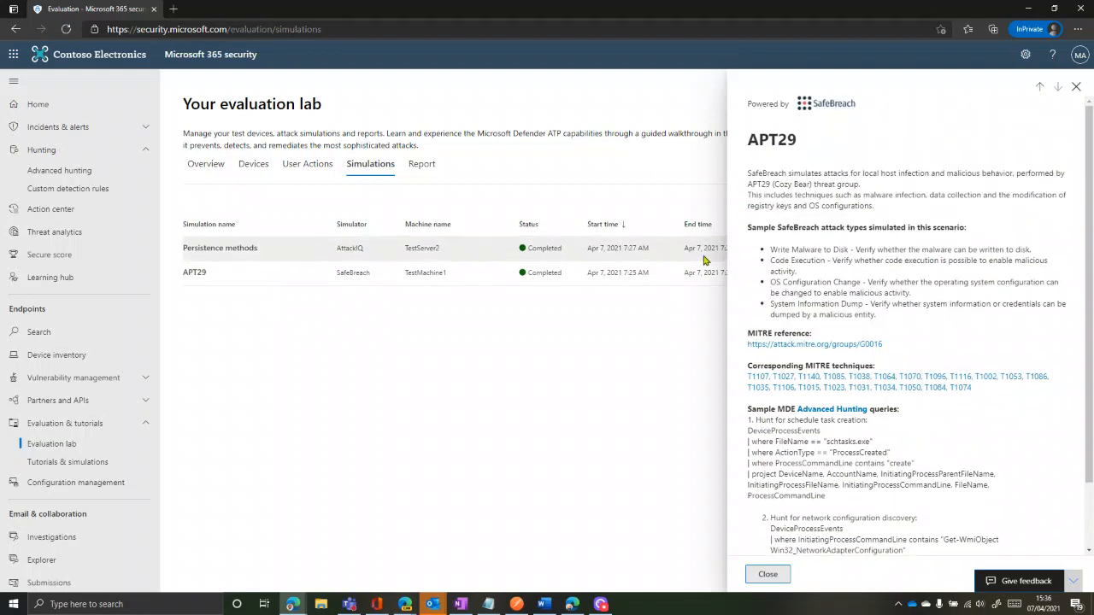
left_click(1075, 87)
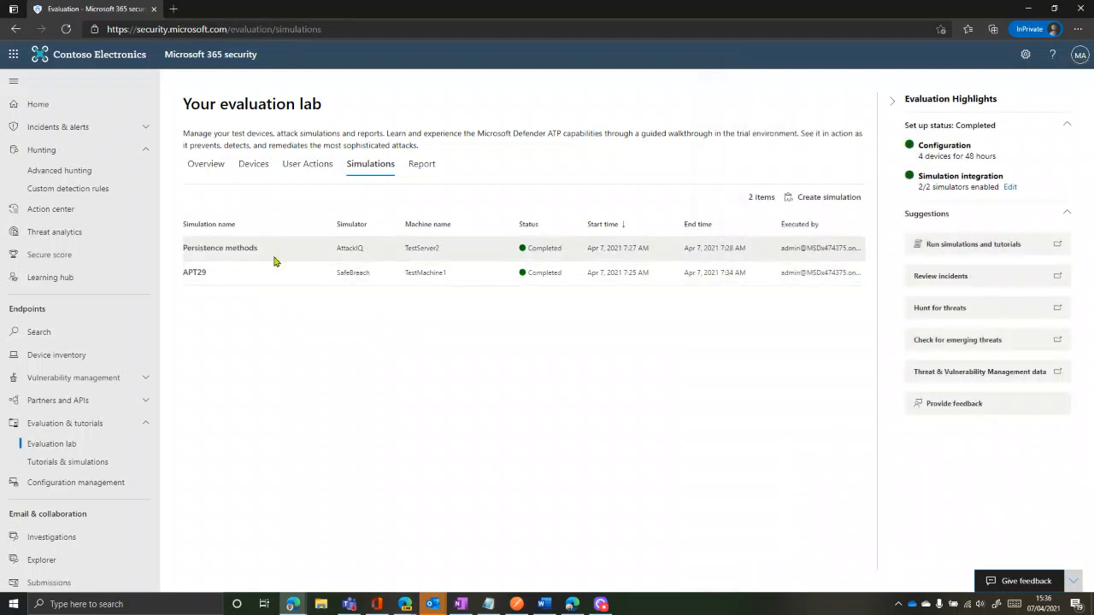
Scroll through the evaluation lab Report's alerts, incidents and investigations summary
left_click(424, 165)
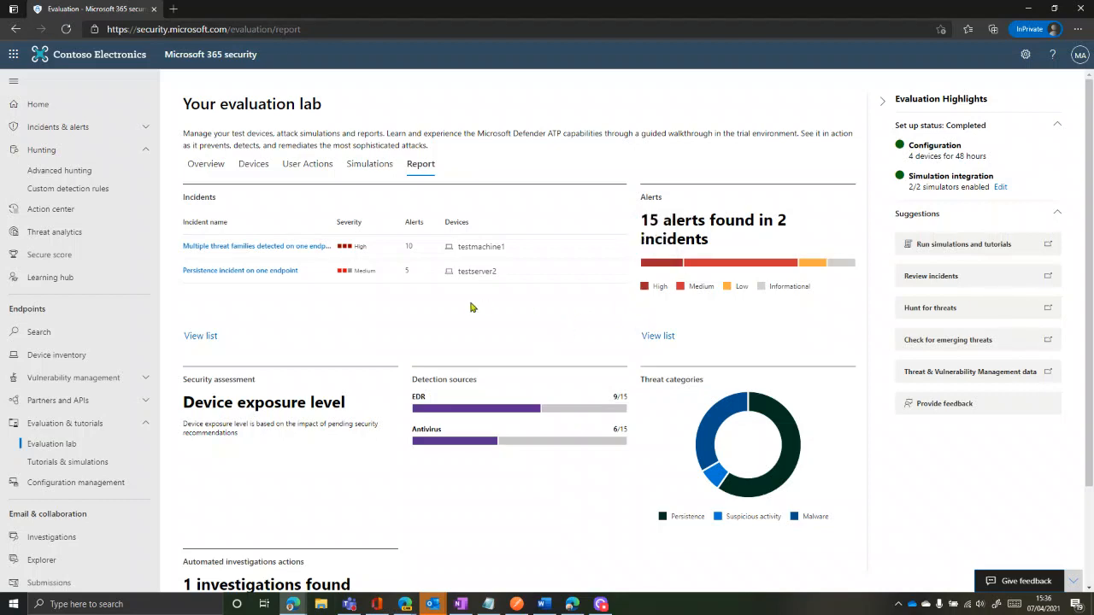
scroll(470, 307, "down", 2)
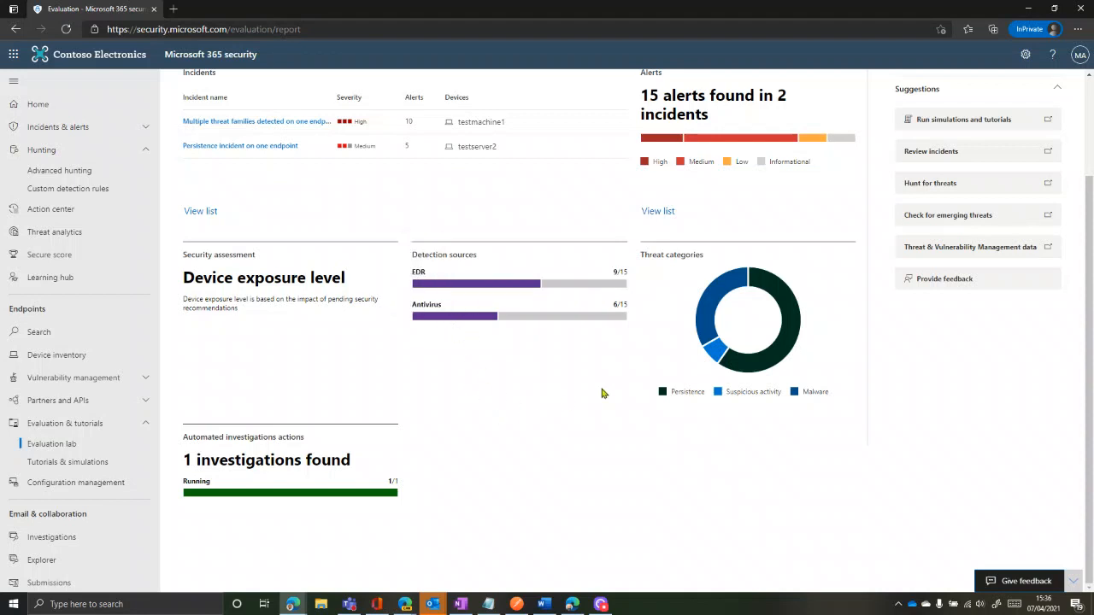
mouse_move(246, 498)
scroll(484, 503, "up", 3)
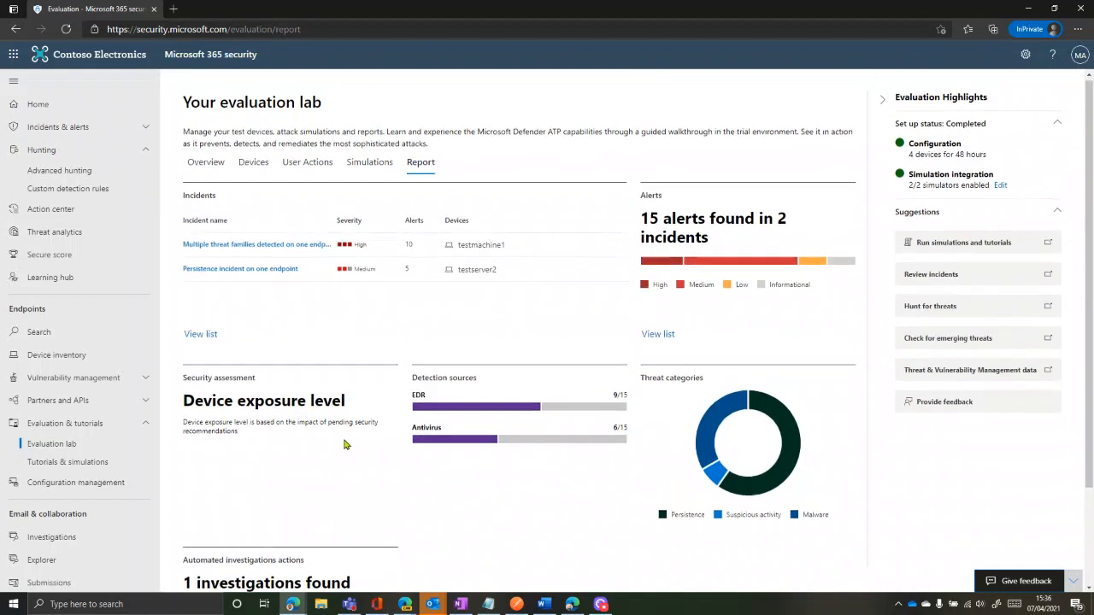
Open the Alerts list, reloading the page after a no-access message
left_click(67, 128)
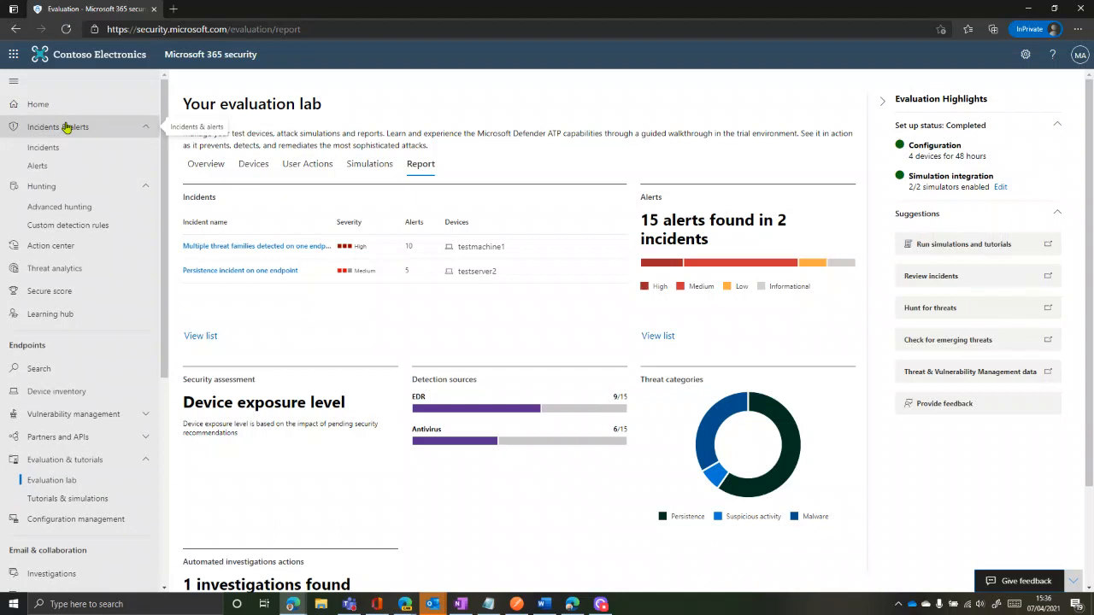
left_click(38, 167)
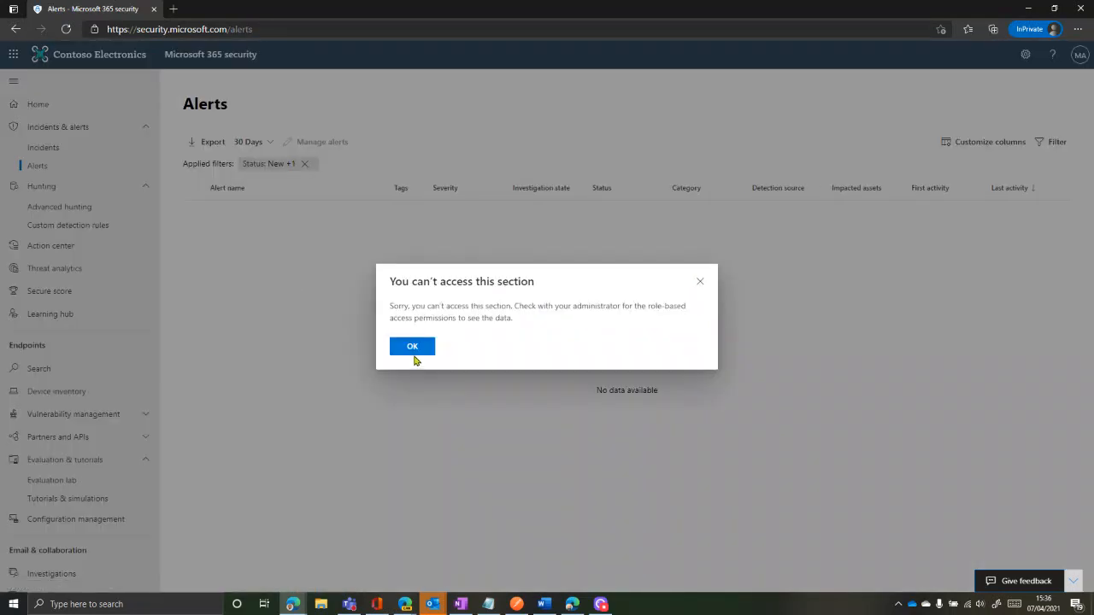
left_click(413, 357)
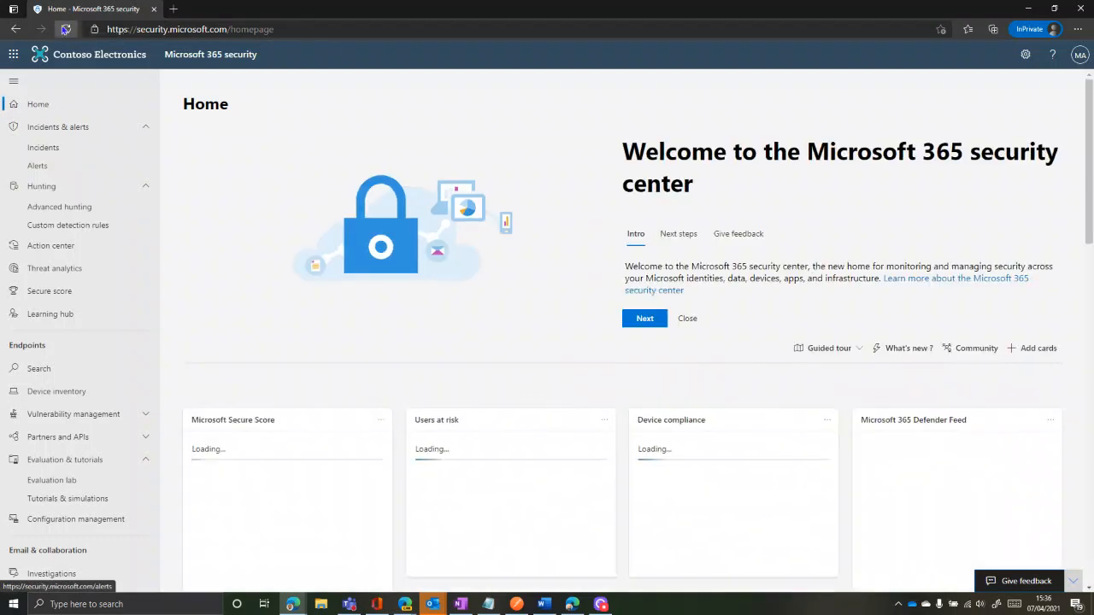
left_click(65, 29)
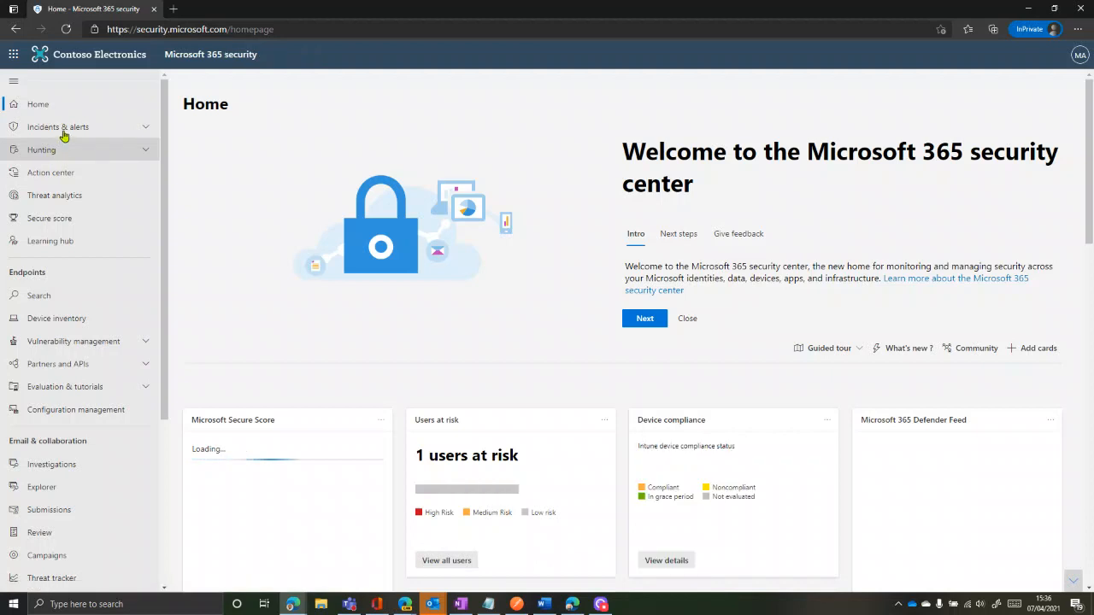
left_click(63, 130)
left_click(38, 166)
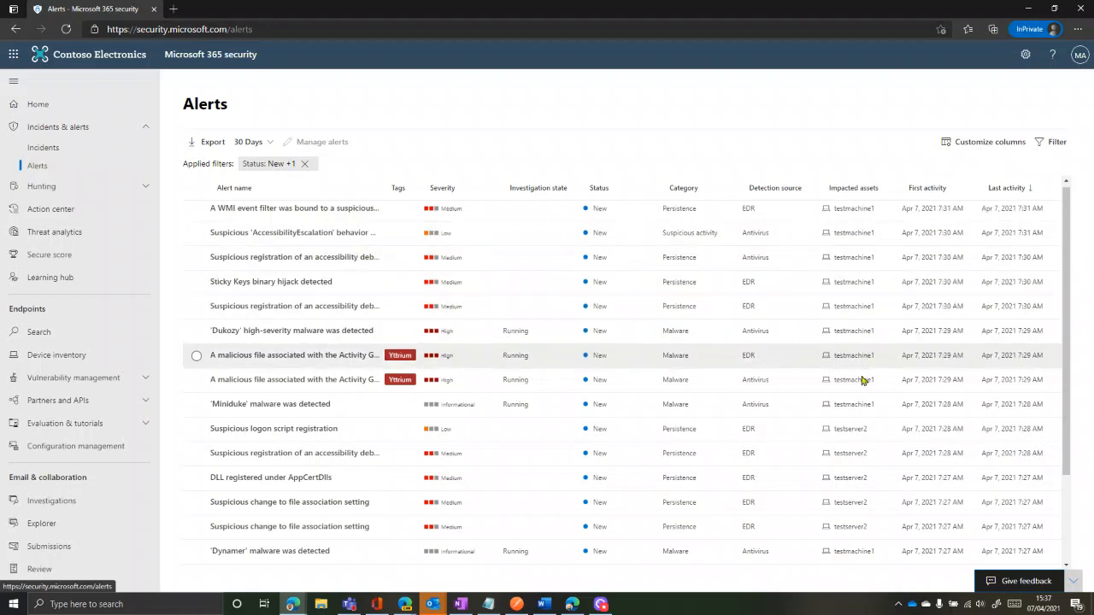
Scroll through the simulation alerts and move on to the Incidents list
scroll(387, 409, "down", 3)
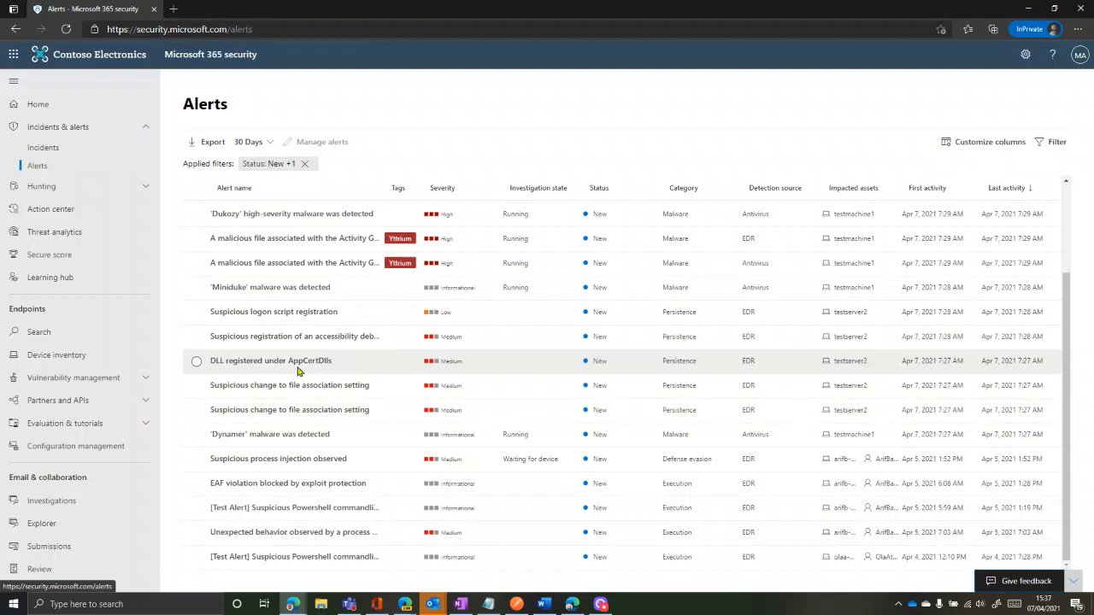
scroll(303, 368, "up", 2)
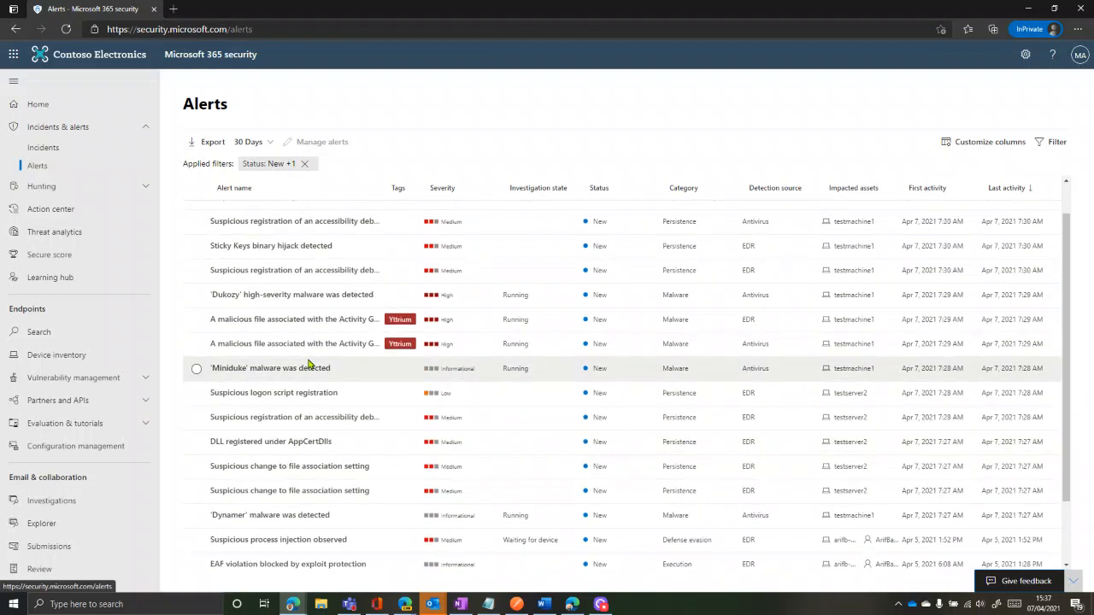
scroll(308, 365, "up", 1)
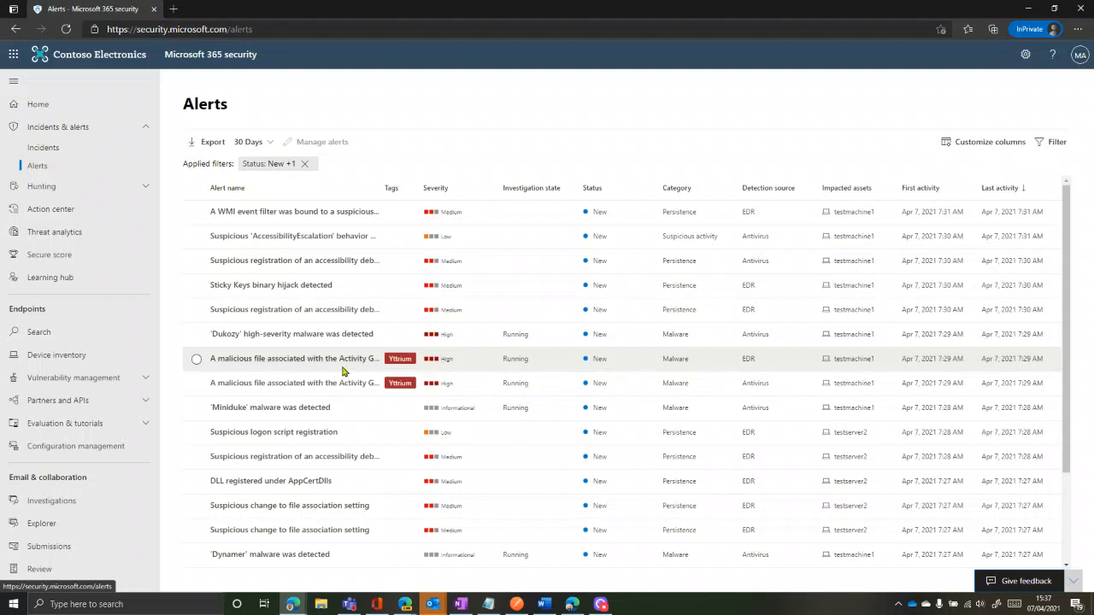
left_click(43, 147)
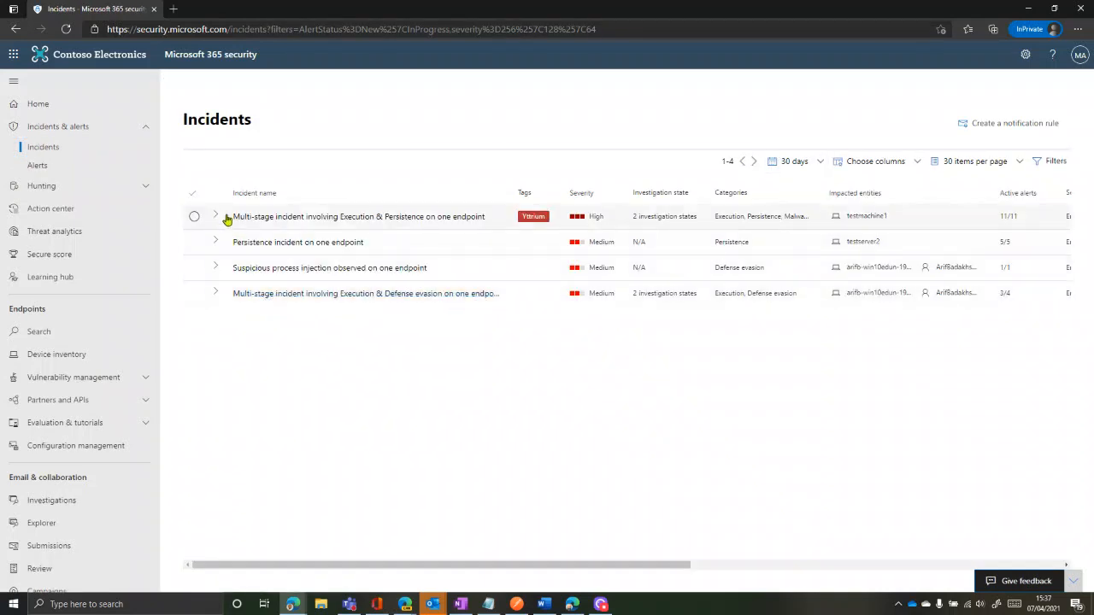
From the Execution & Persistence incident, check its 11 alerts and open the 'Dynamer' investigation
left_click(321, 221)
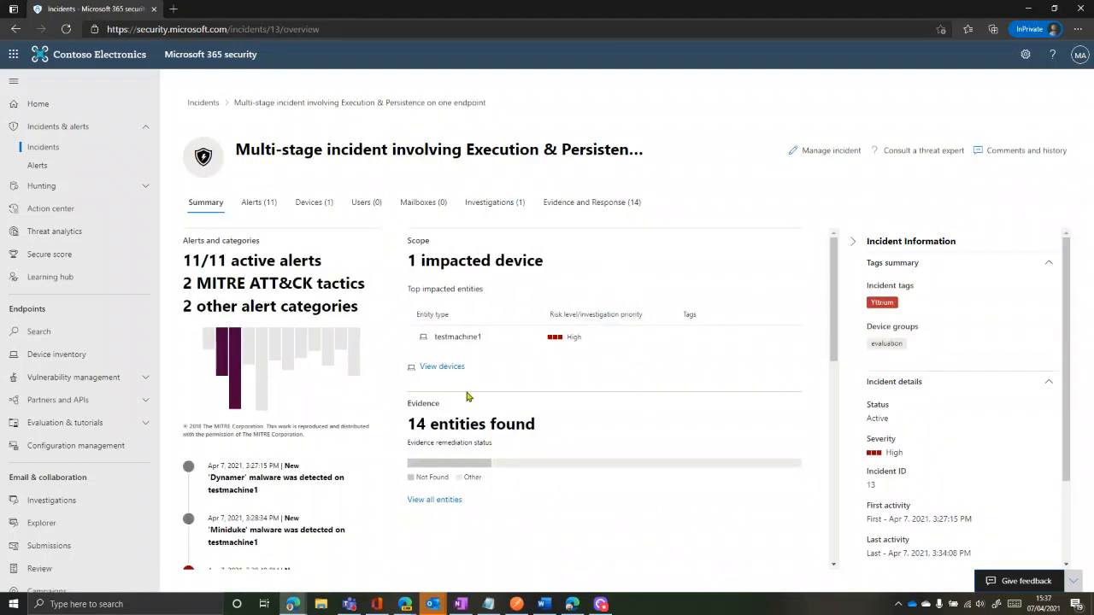
scroll(591, 391, "down", 3)
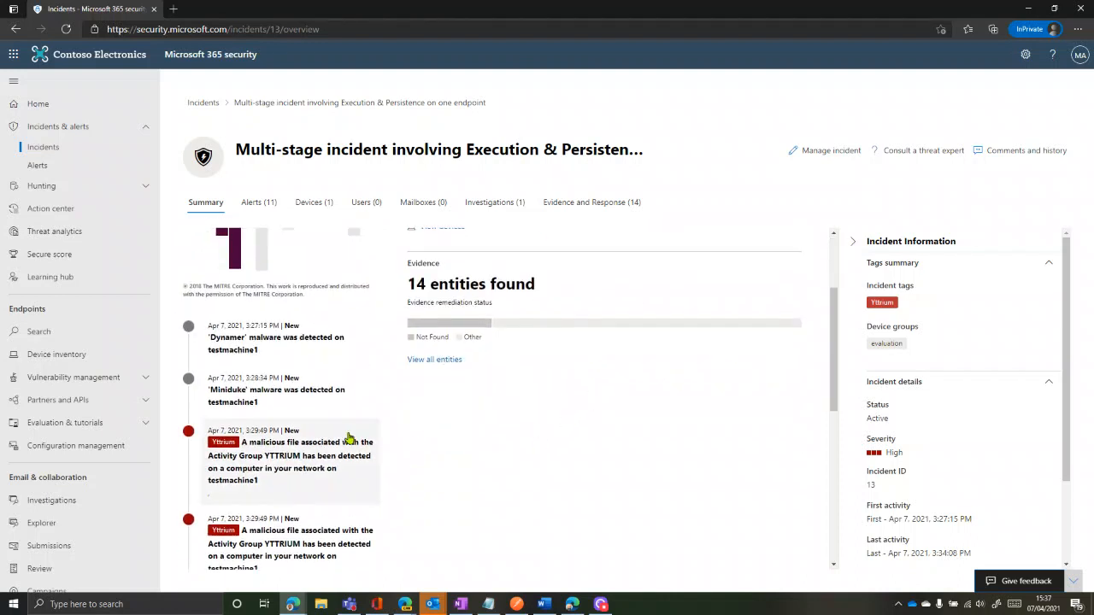
left_click(250, 204)
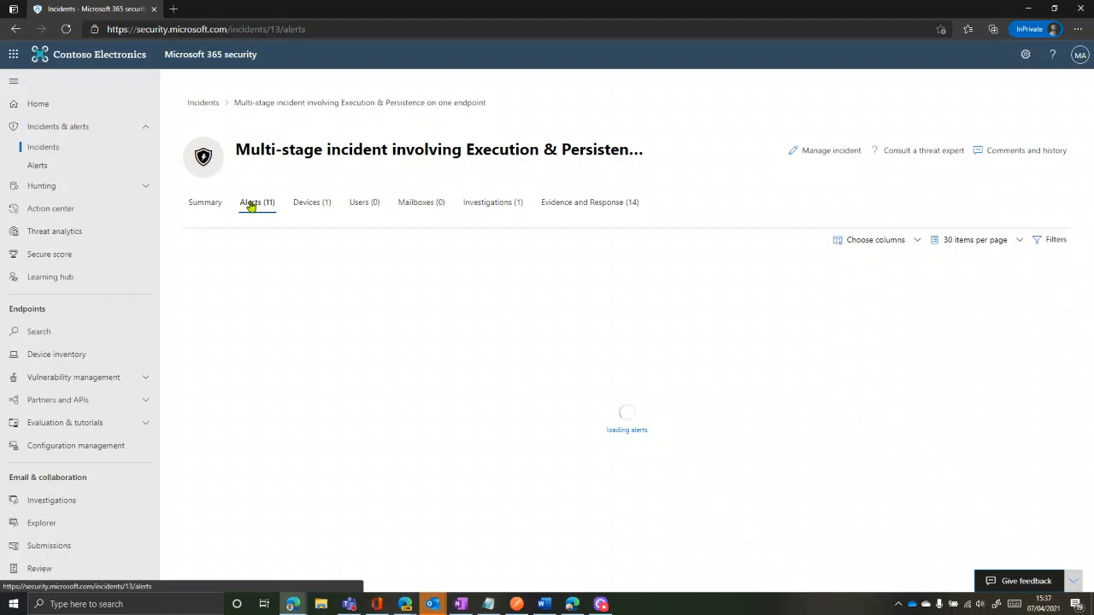
left_click(468, 203)
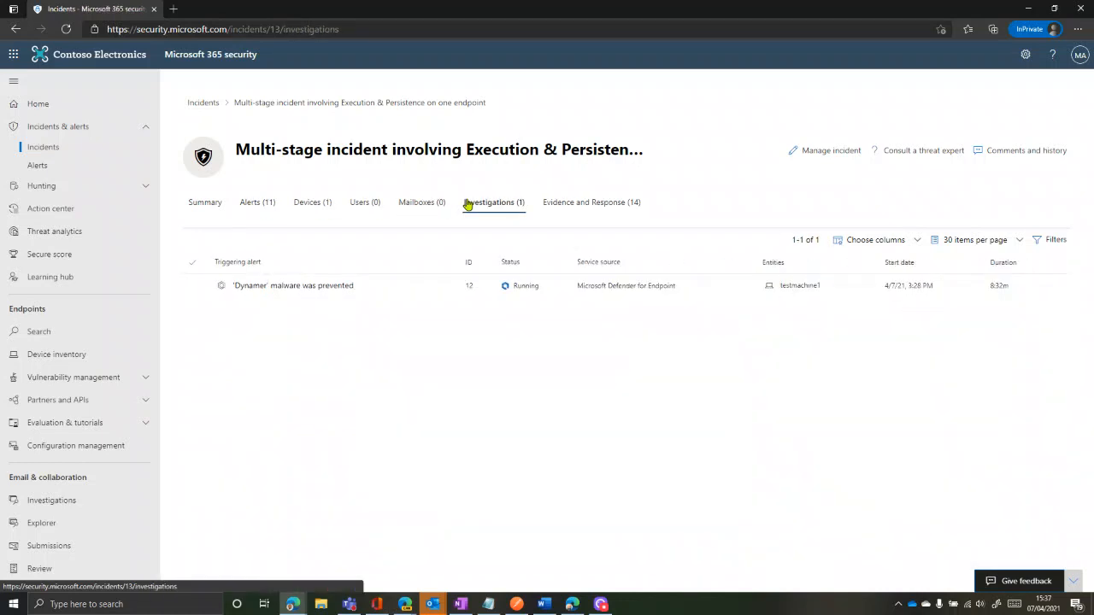
left_click(278, 288)
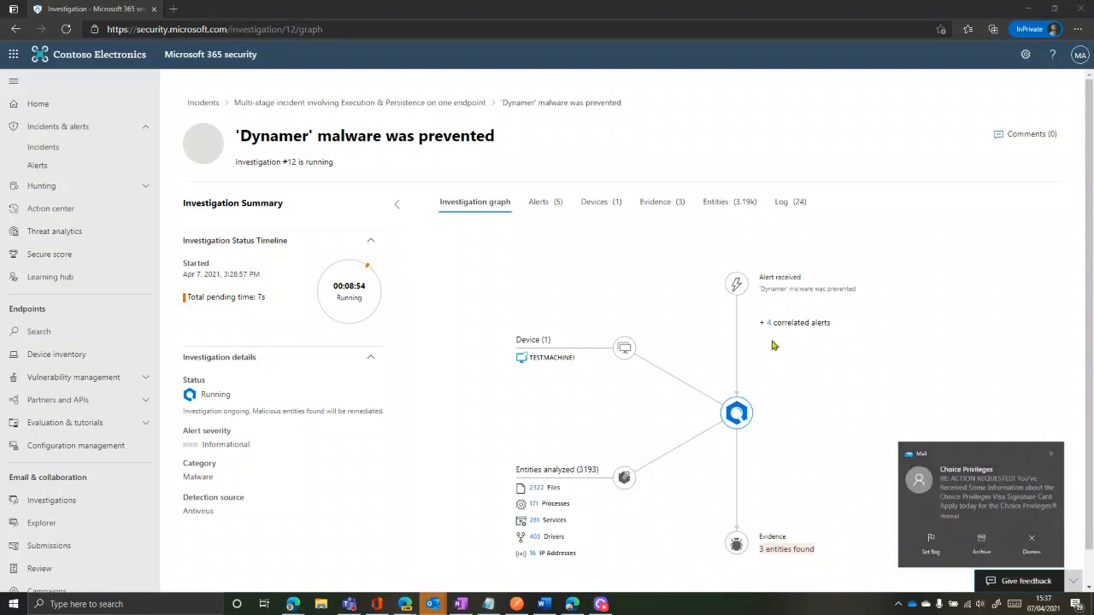
scroll(420, 287, "down", 1)
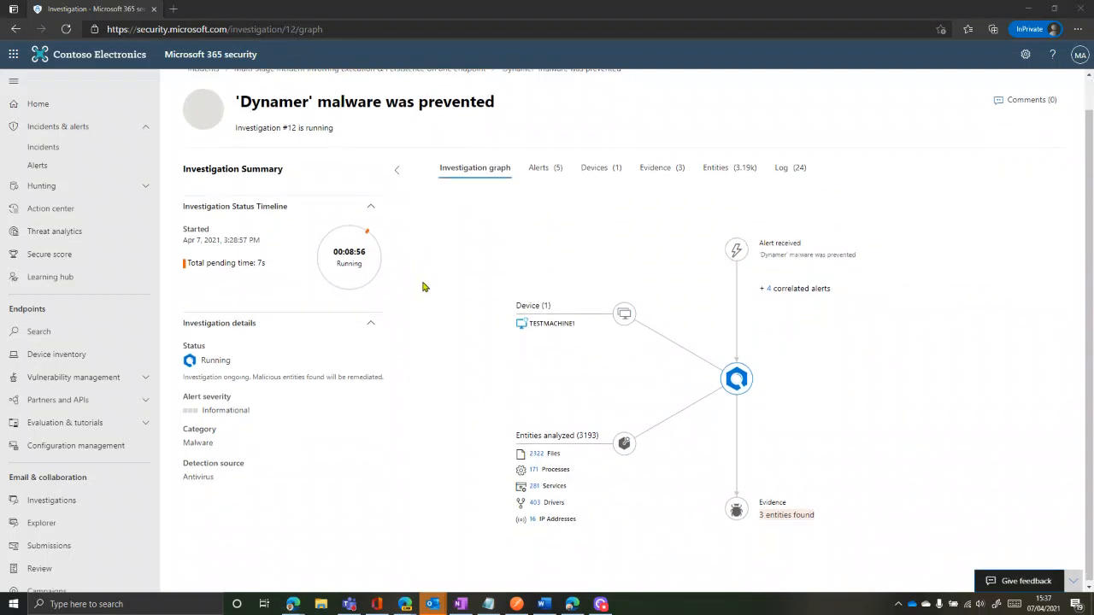
scroll(413, 298, "up", 1)
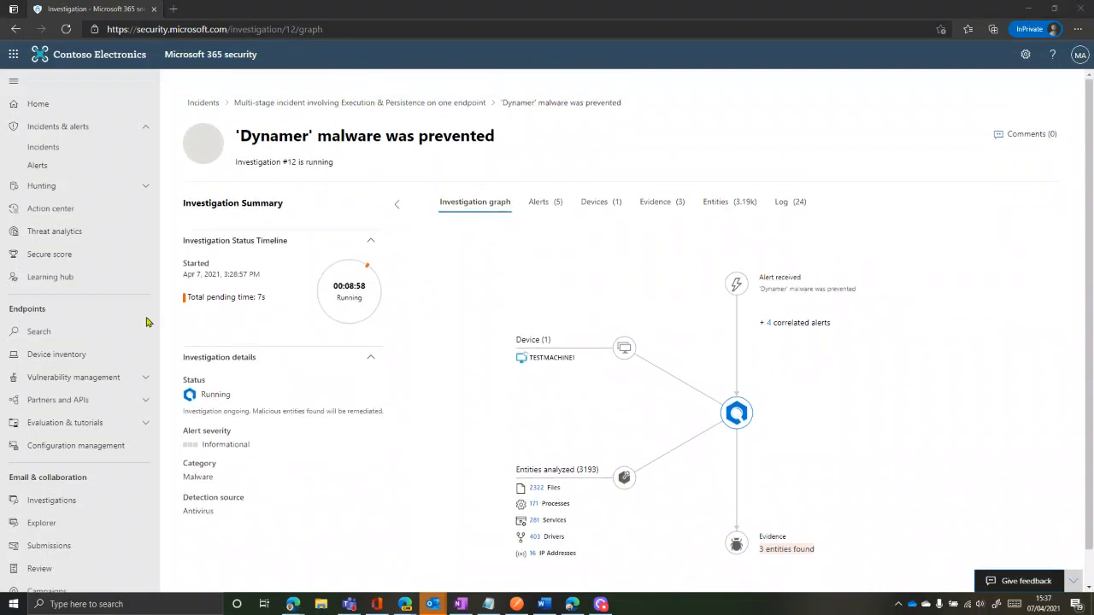
Open the Learning hub and browse paths like Getting started, How to Investigate and Defender Basic Training
left_click(69, 282)
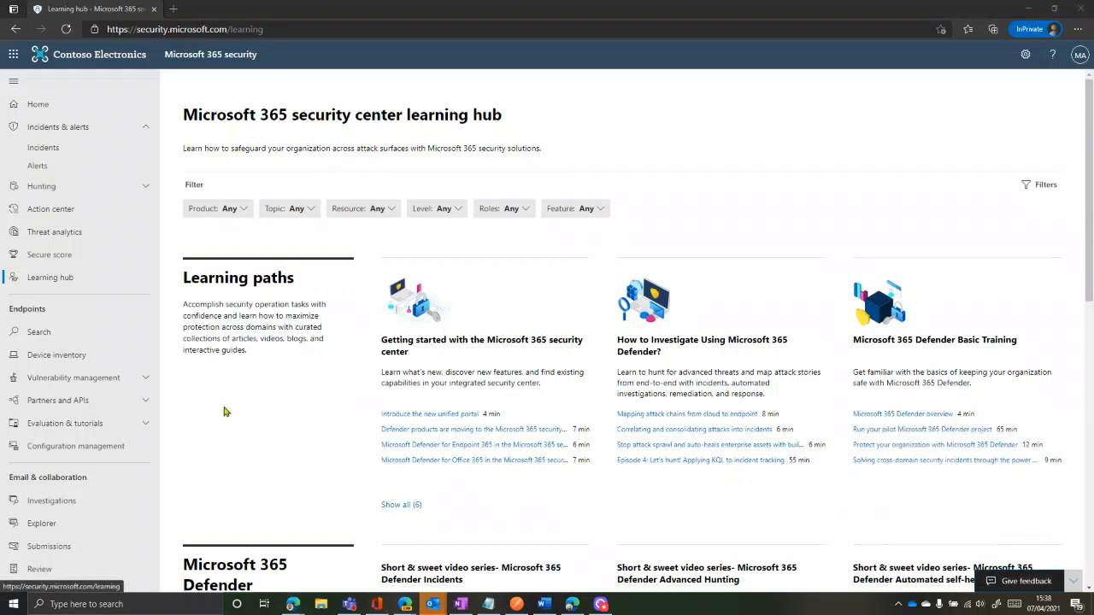
scroll(552, 389, "down", 1)
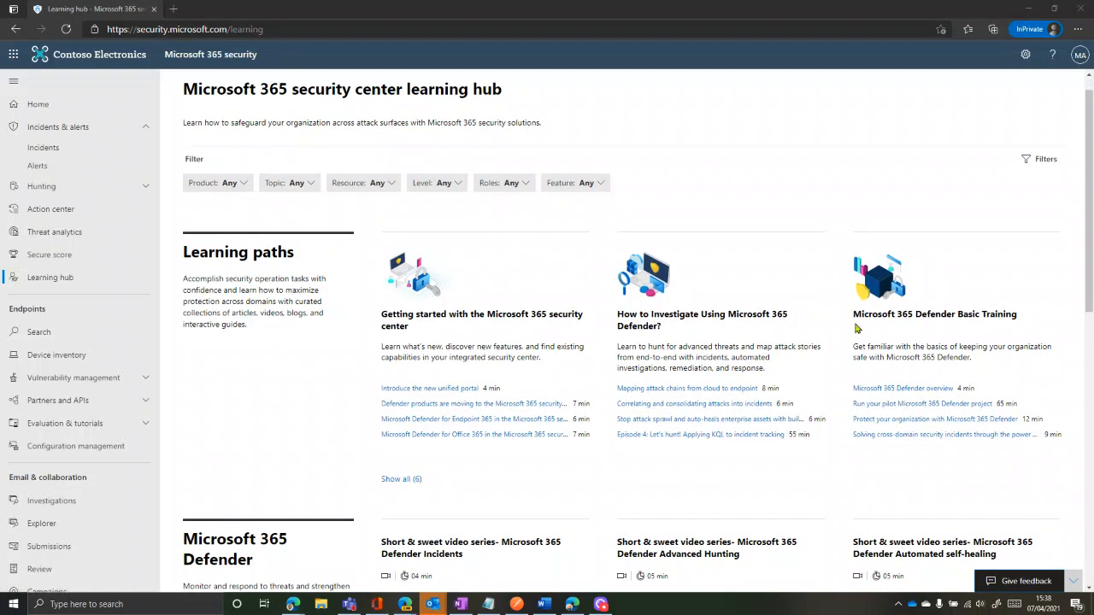
scroll(441, 443, "down", 5)
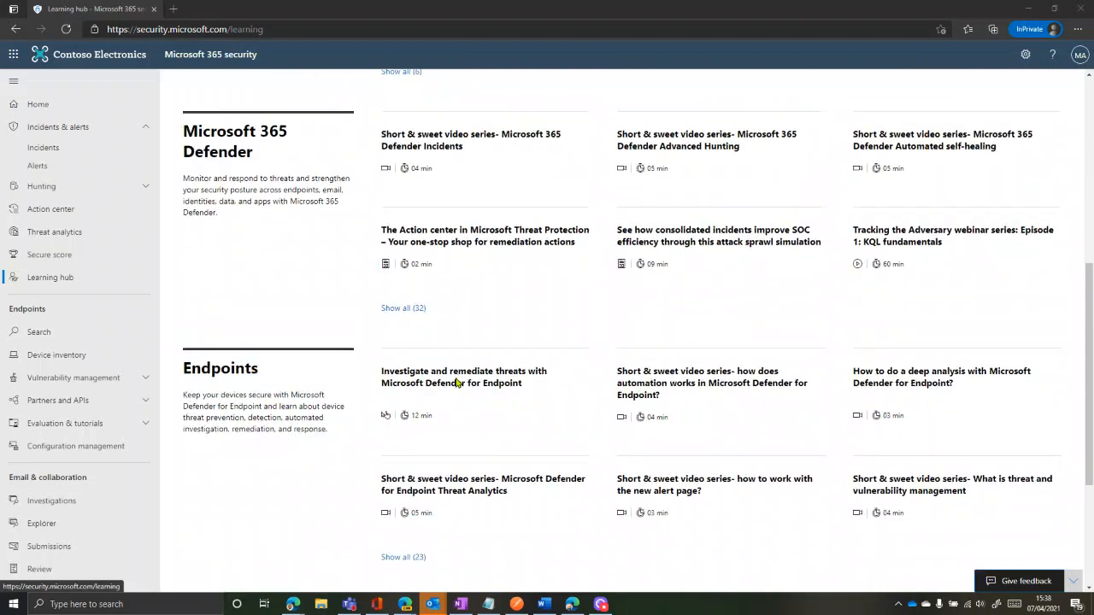
scroll(470, 367, "up", 4)
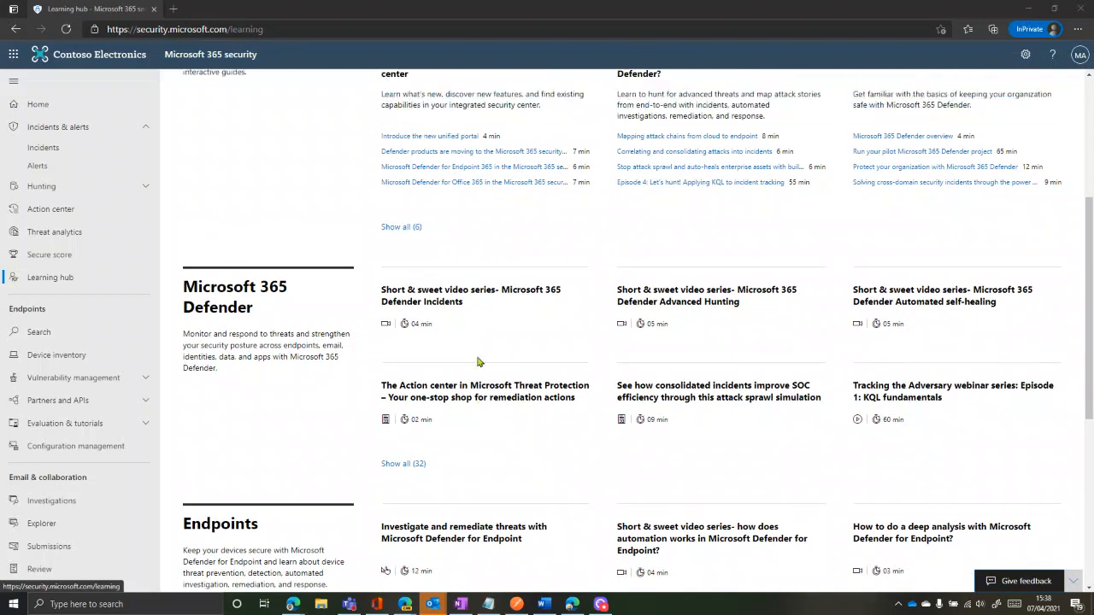
scroll(479, 363, "up", 2)
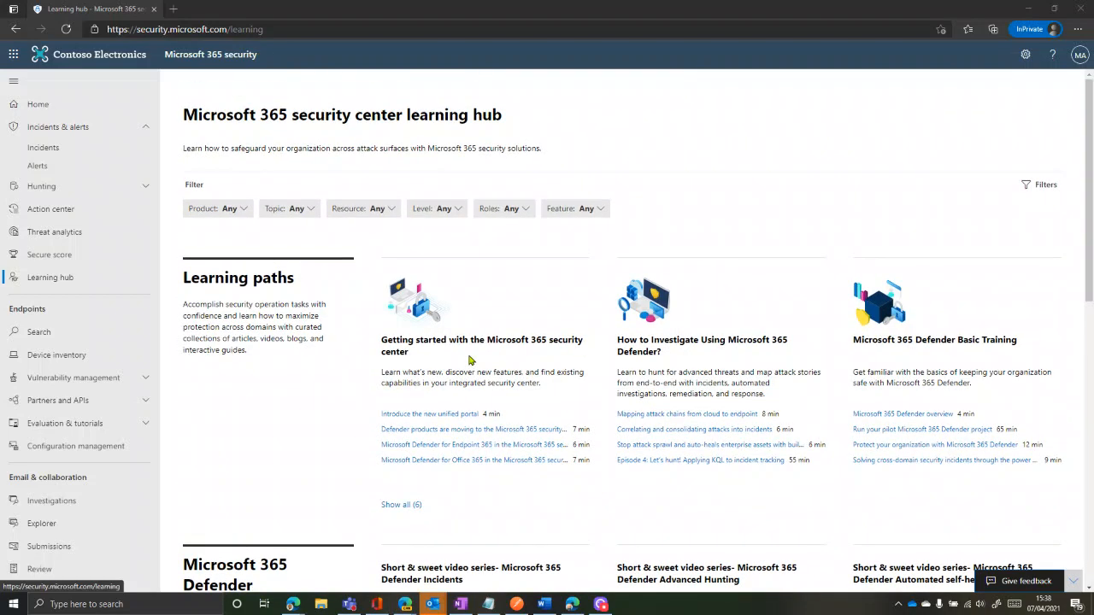